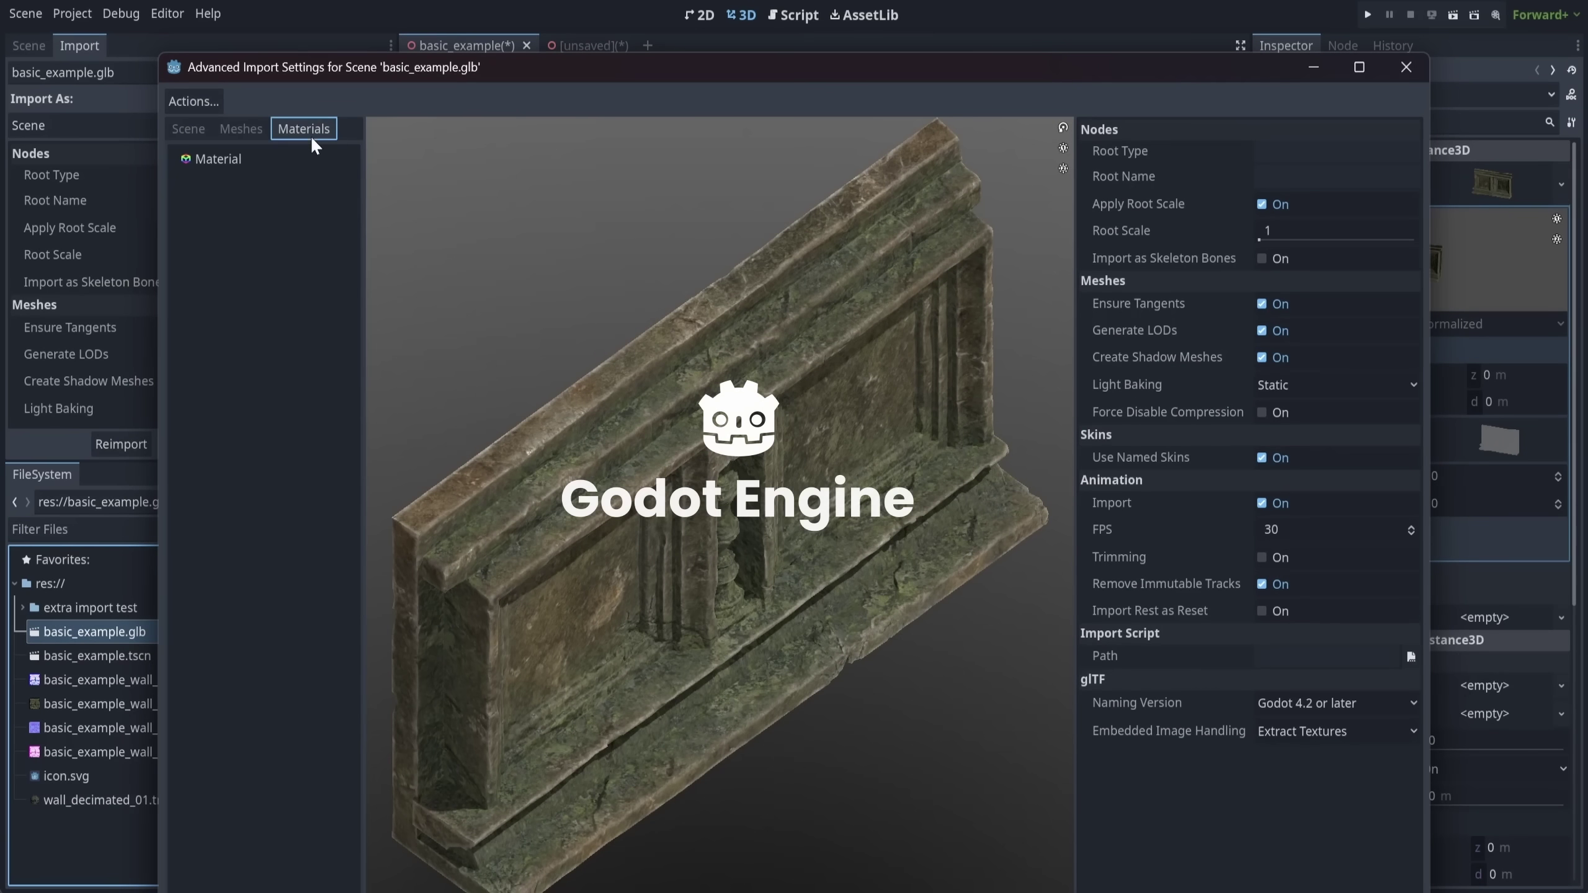
In Godot's Advanced Import Settings, make the wall Material use an external file, then view the wall
left_click(225, 164)
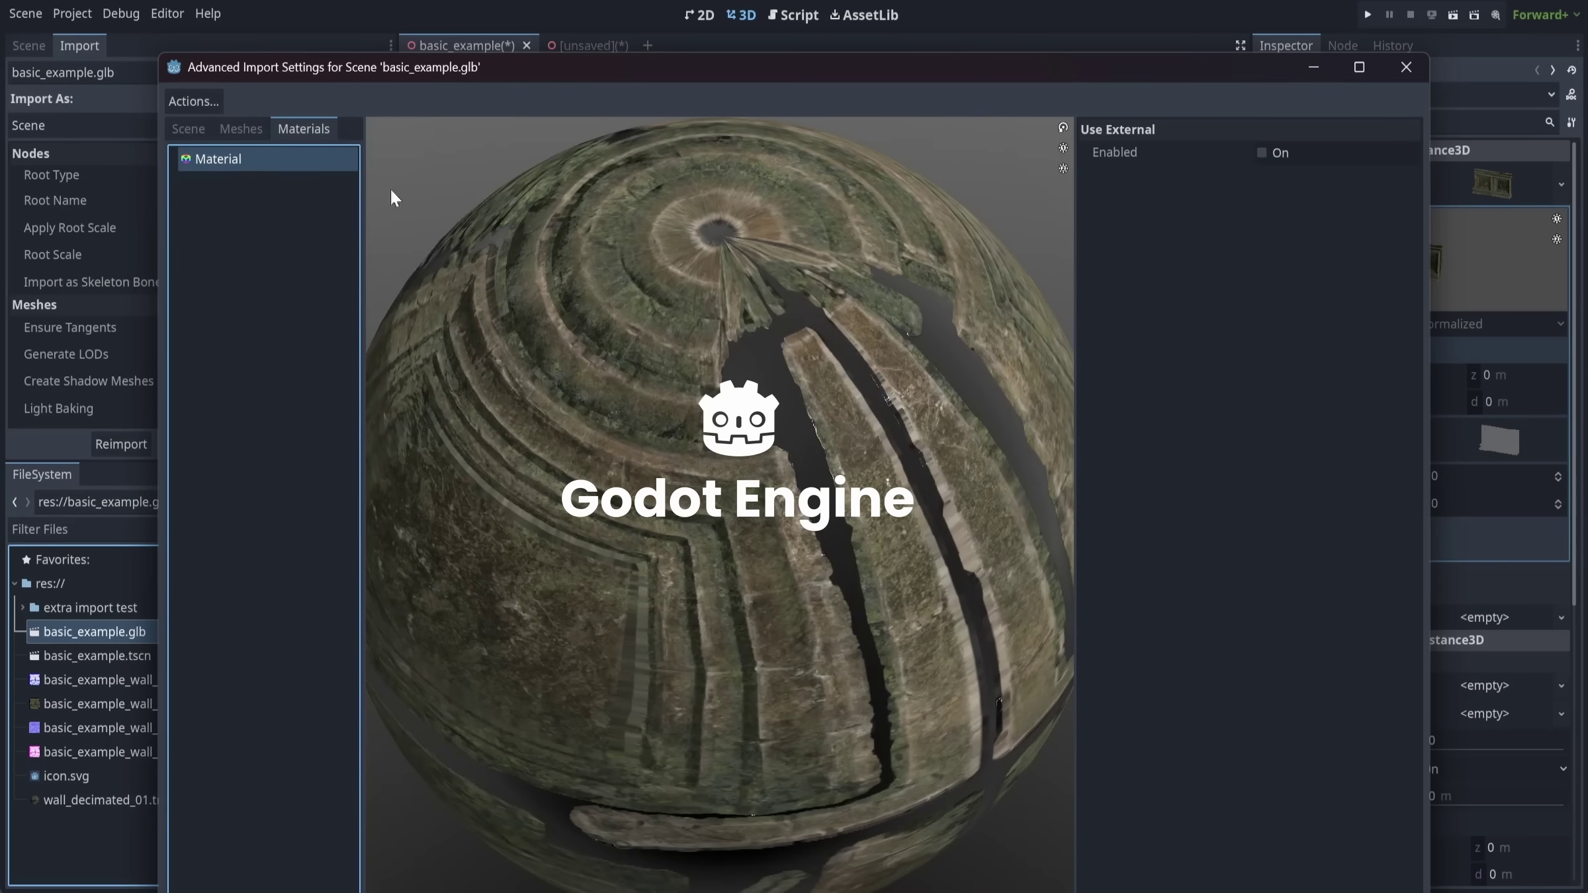
left_click(1265, 152)
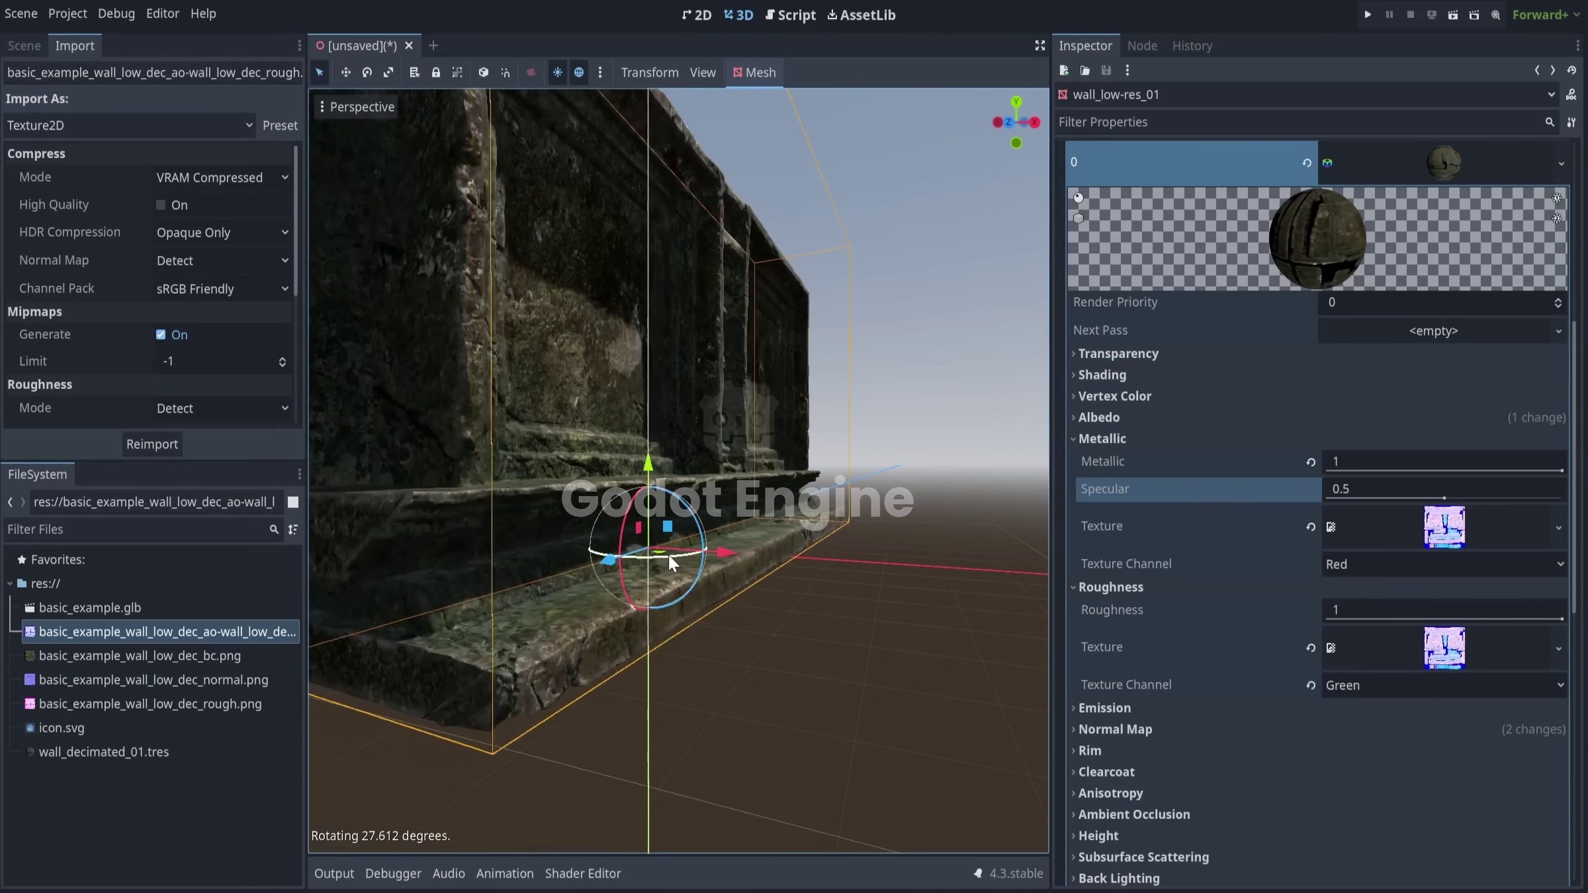
right_click_drag(667, 554, 668, 553)
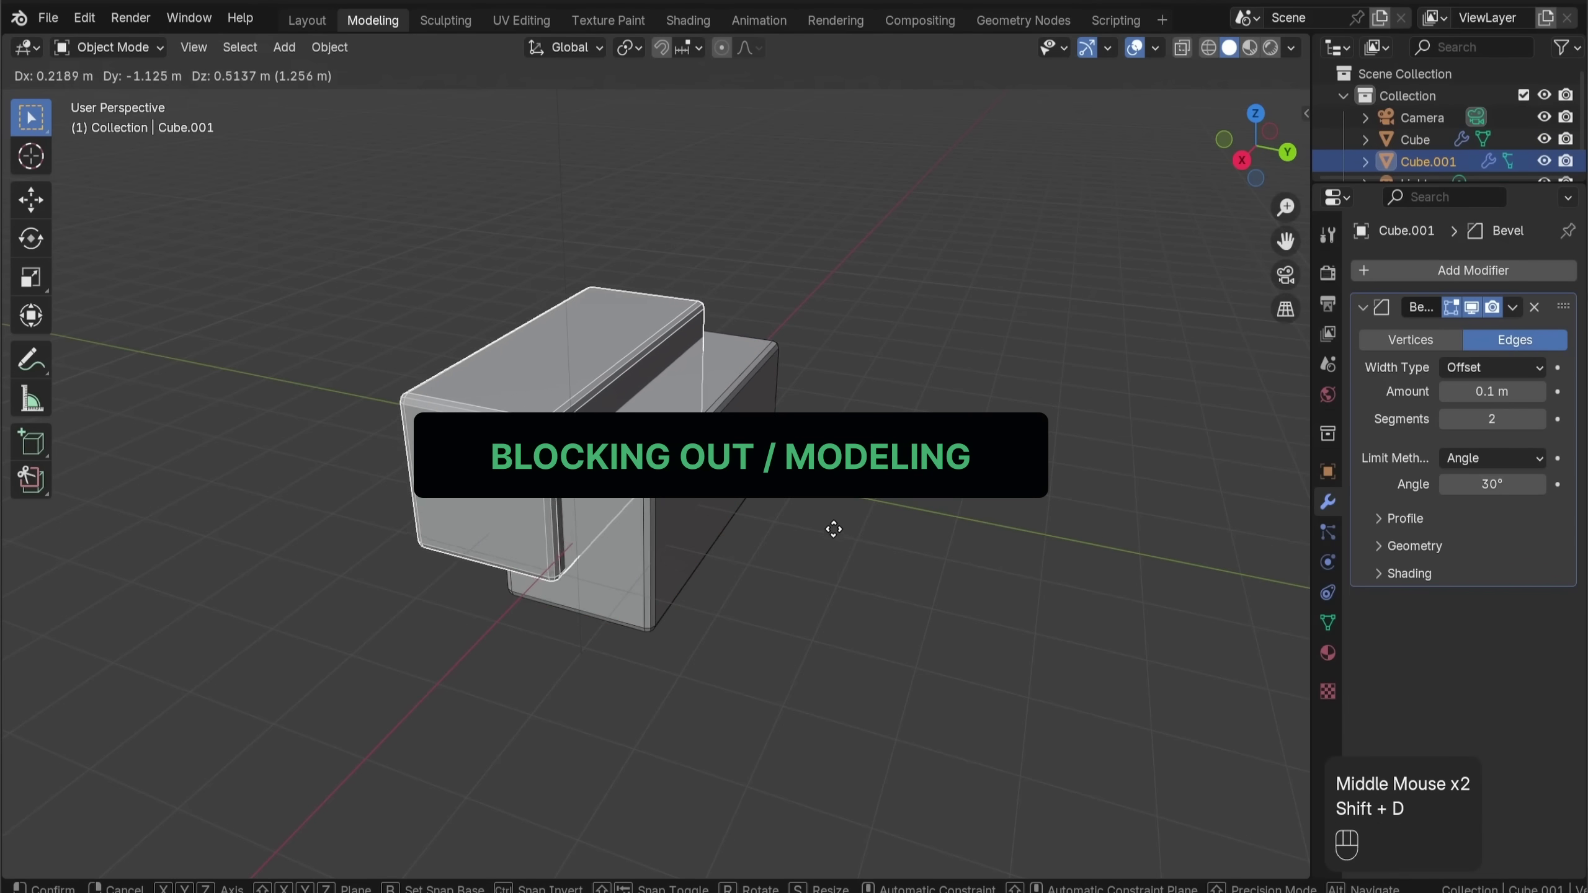
Duplicate and extrude the wall frame profile, fill its open side, and slide a section along X
left_click(813, 518)
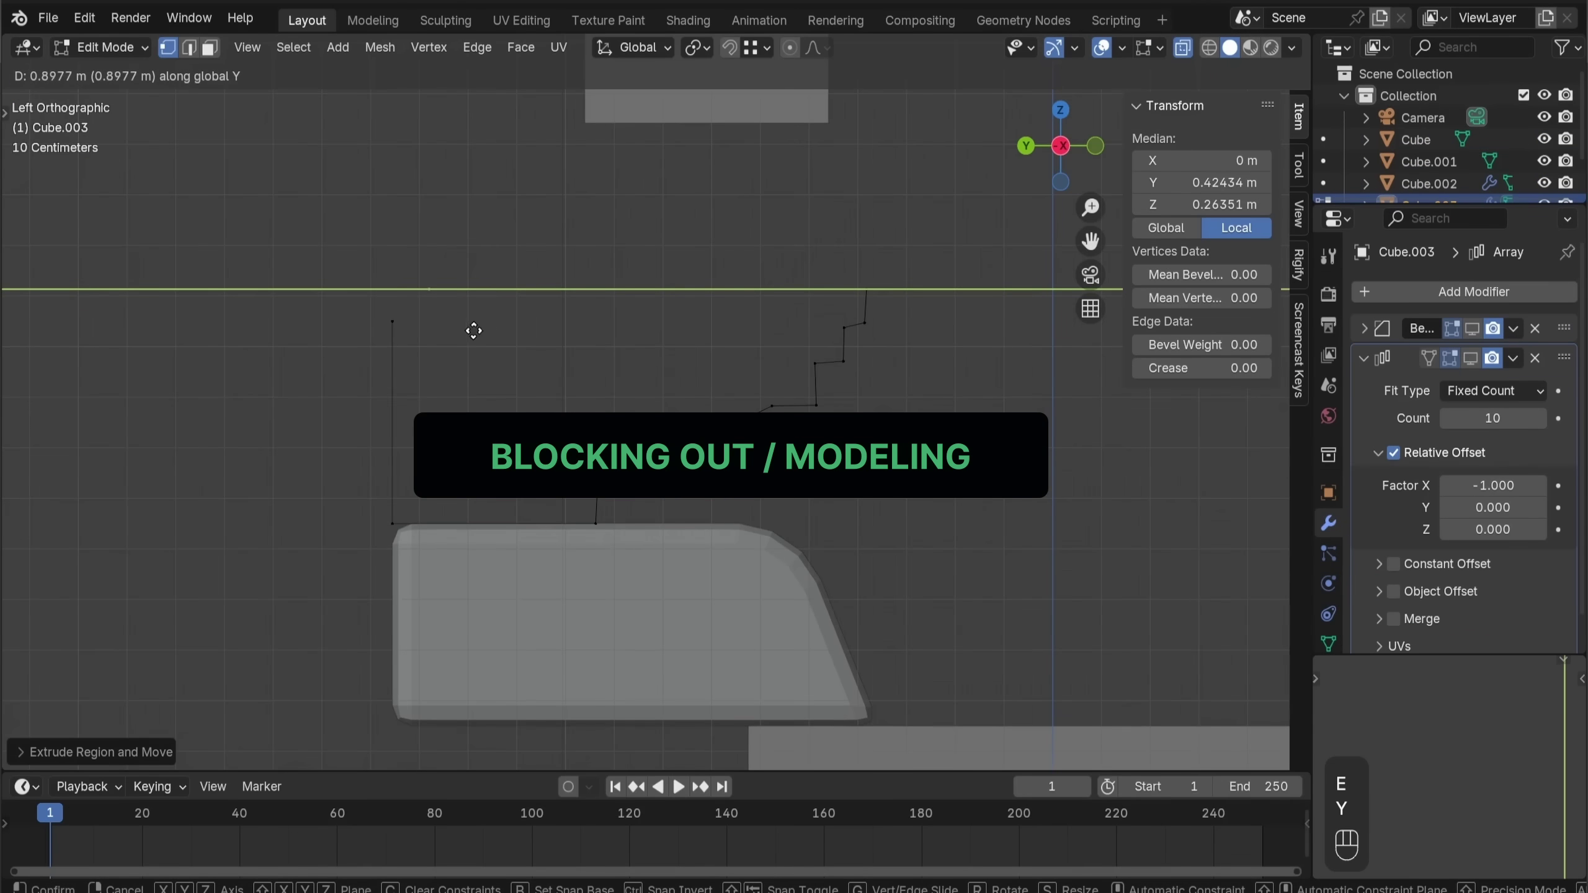
left_click(410, 321, "ctrl")
key("alt+z")
middle_click_drag(429, 326, 610, 419)
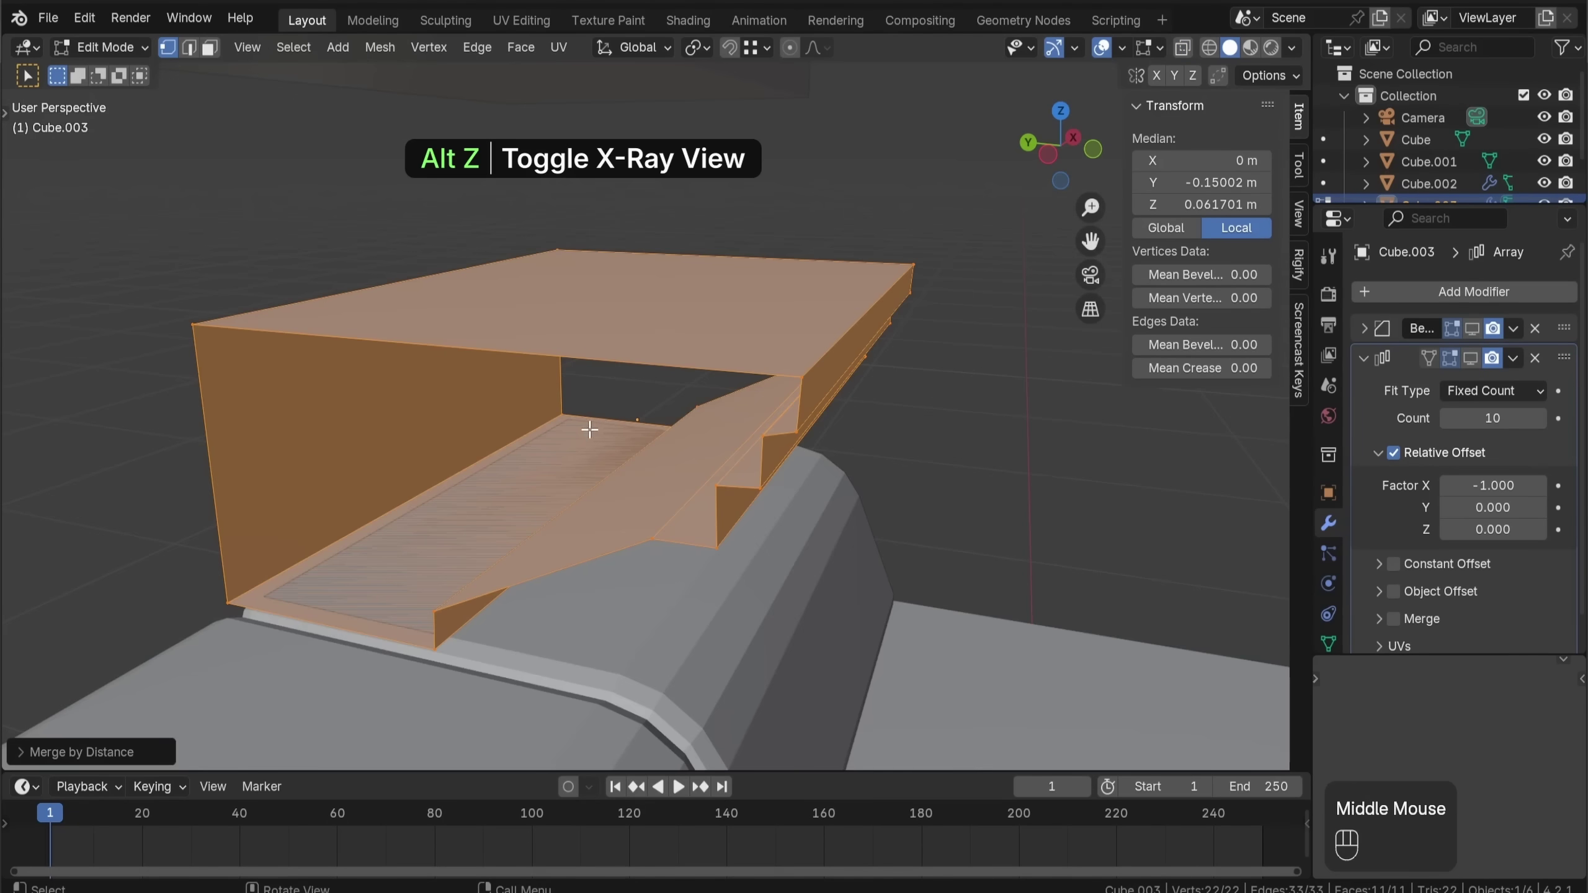
key("f")
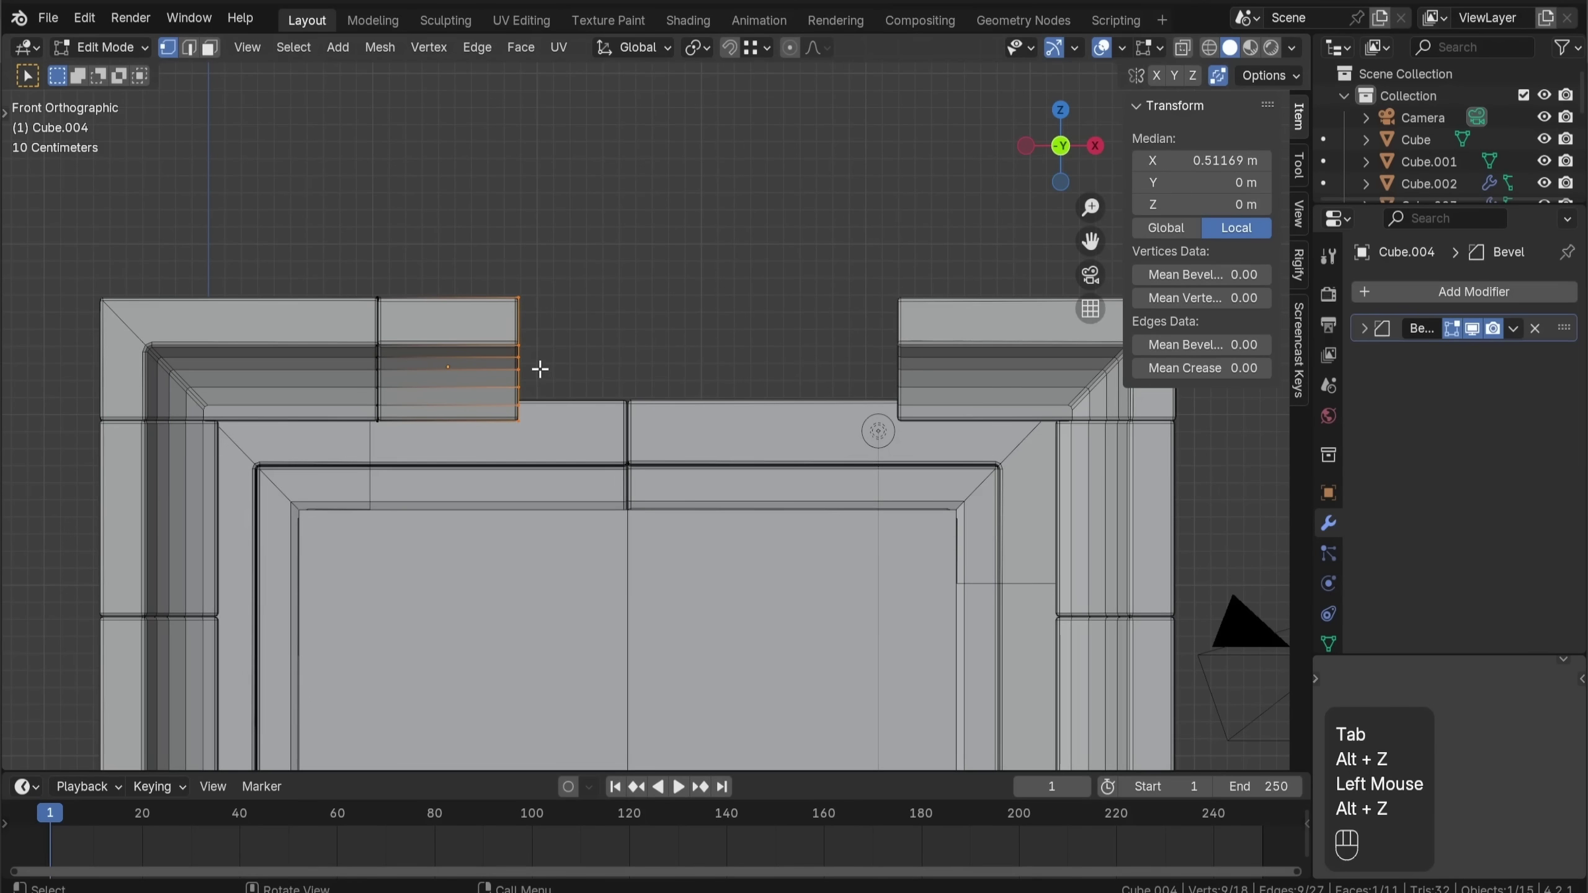
key("g")
key("x")
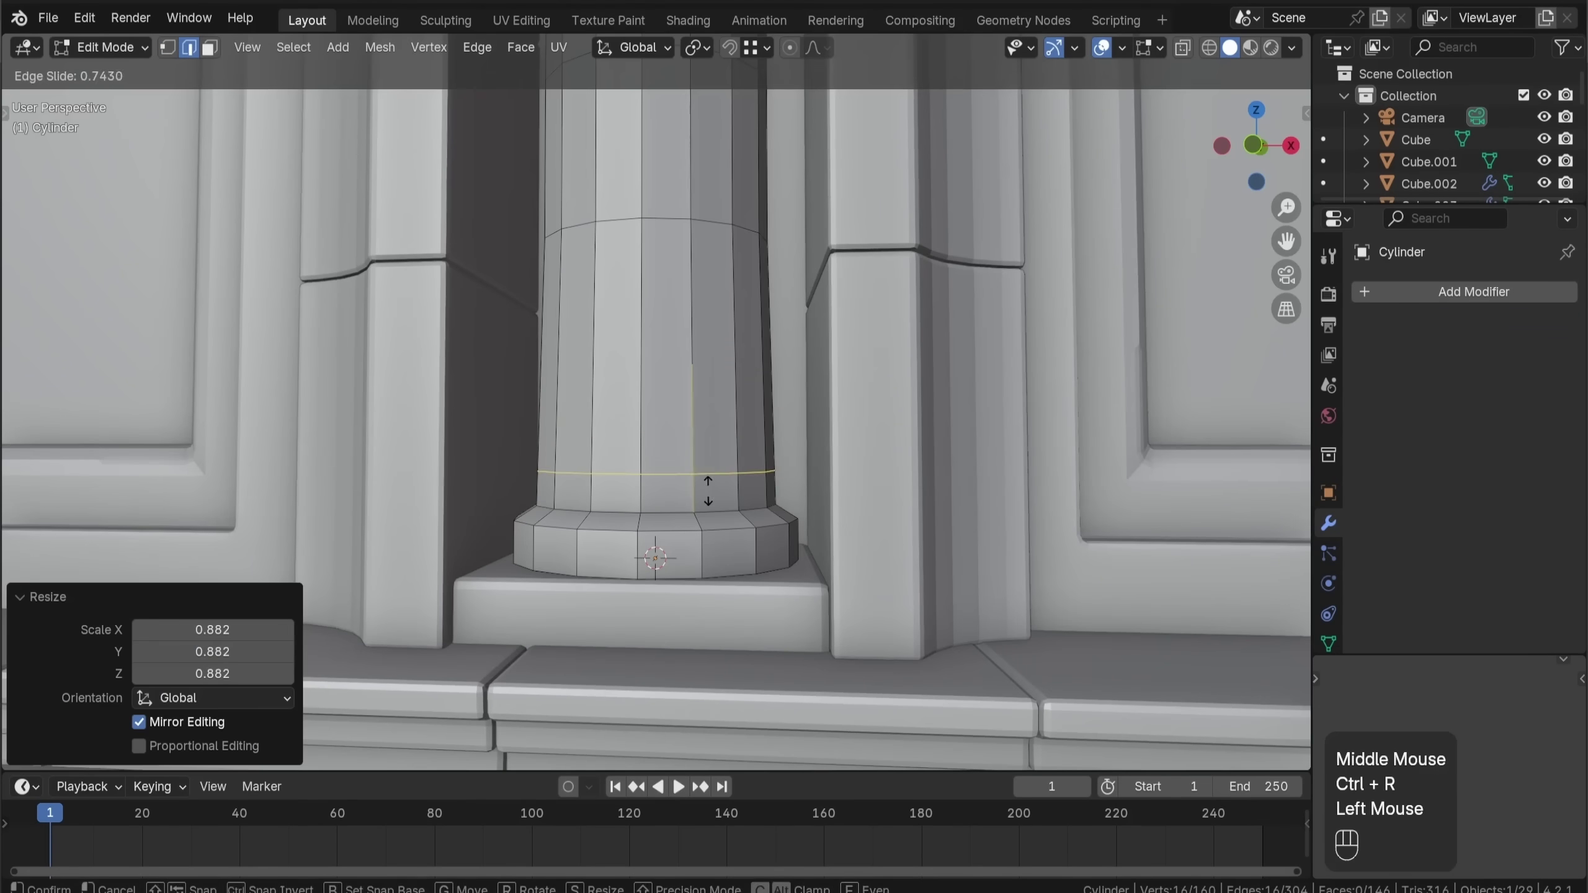
left_click(707, 491)
Extrude a new ring at the column base and scale it along Z
key("3")
left_click(688, 491, "alt")
key("alt+e")
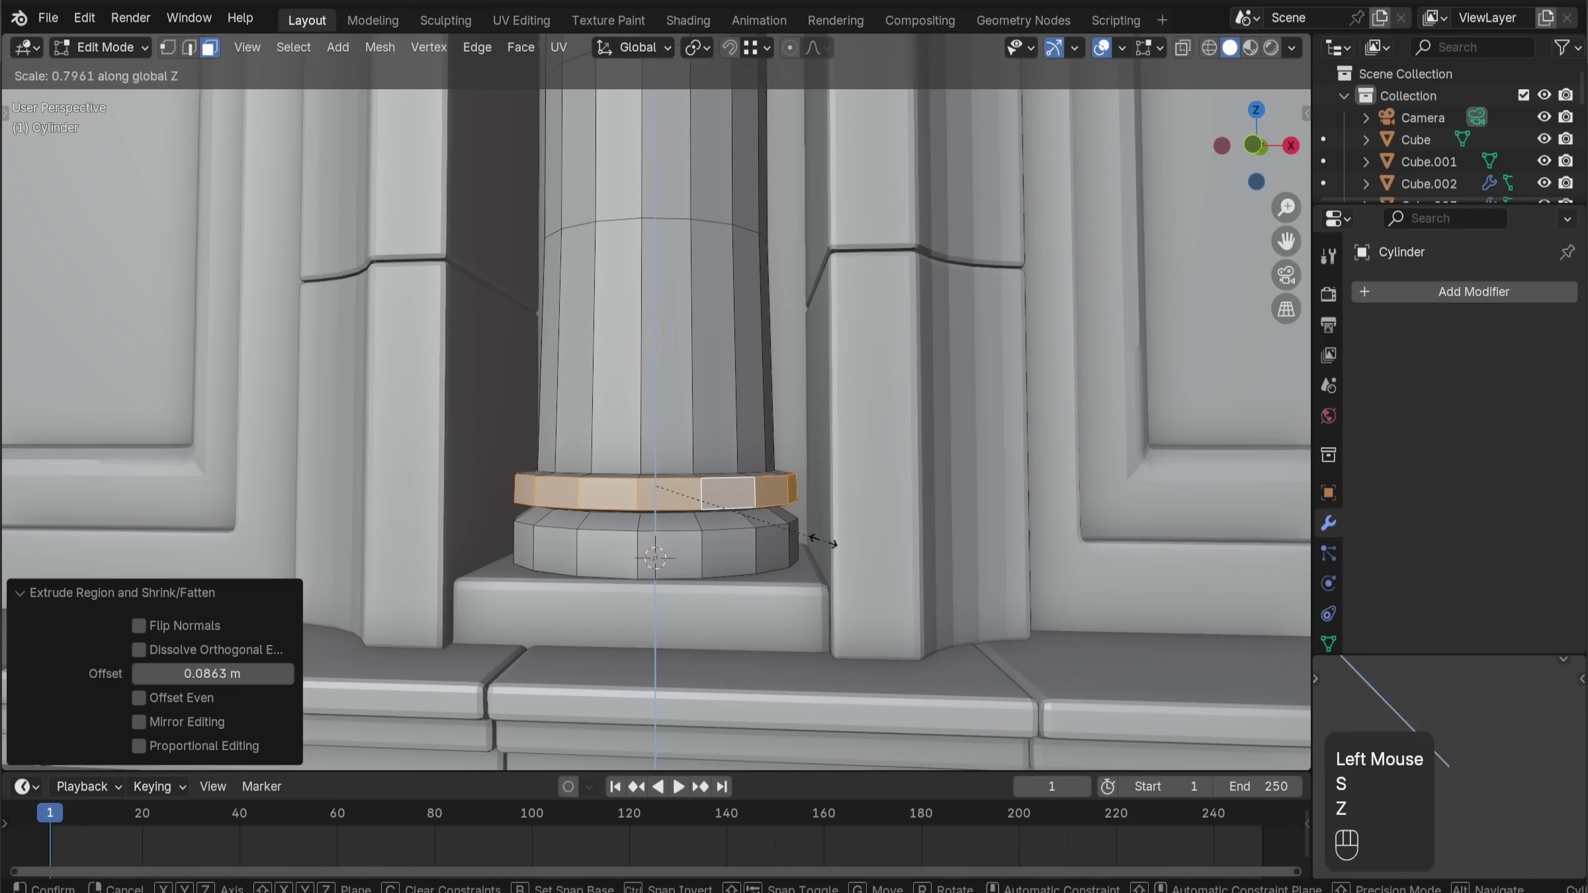
key("s")
key("z")
left_click(636, 384)
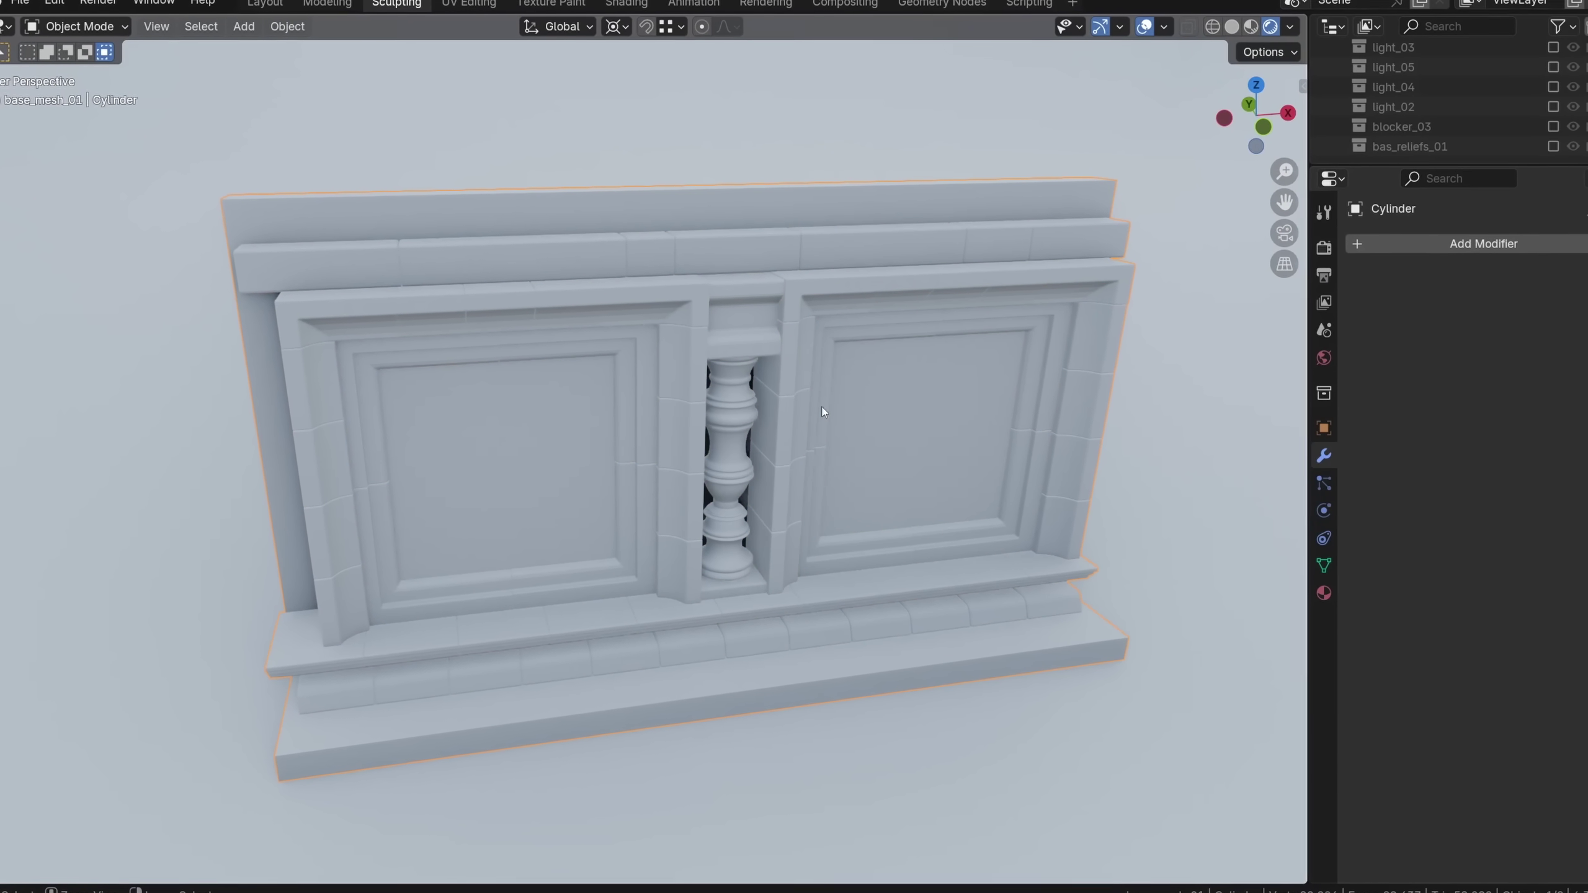
Add a Remesh modifier to the wall with a voxel size of about 0.1 m
left_click(1437, 241)
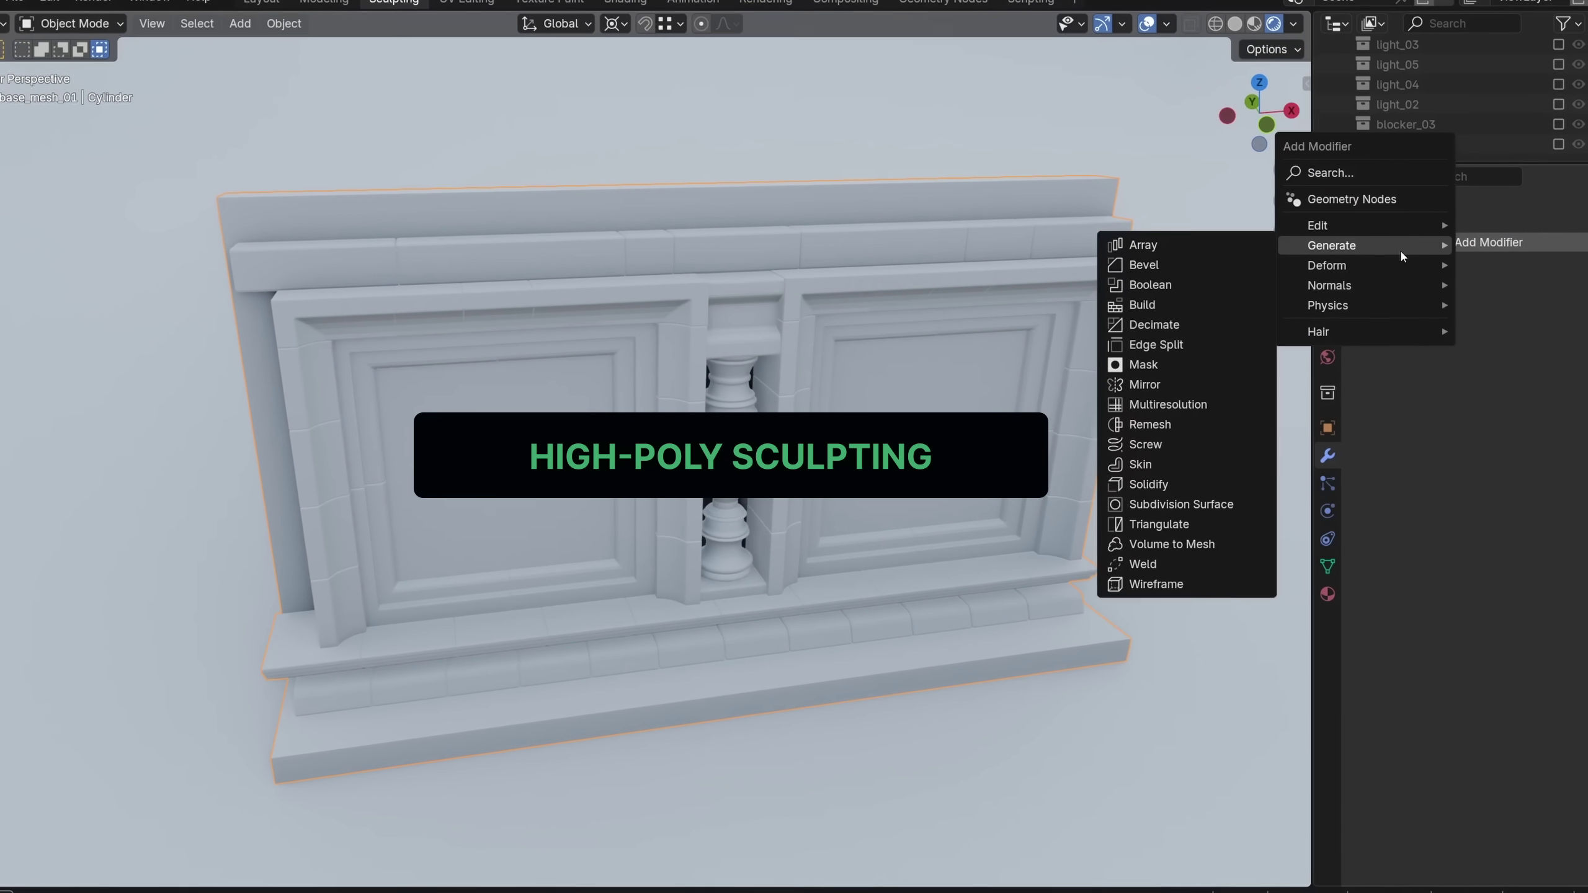
left_click(1199, 423)
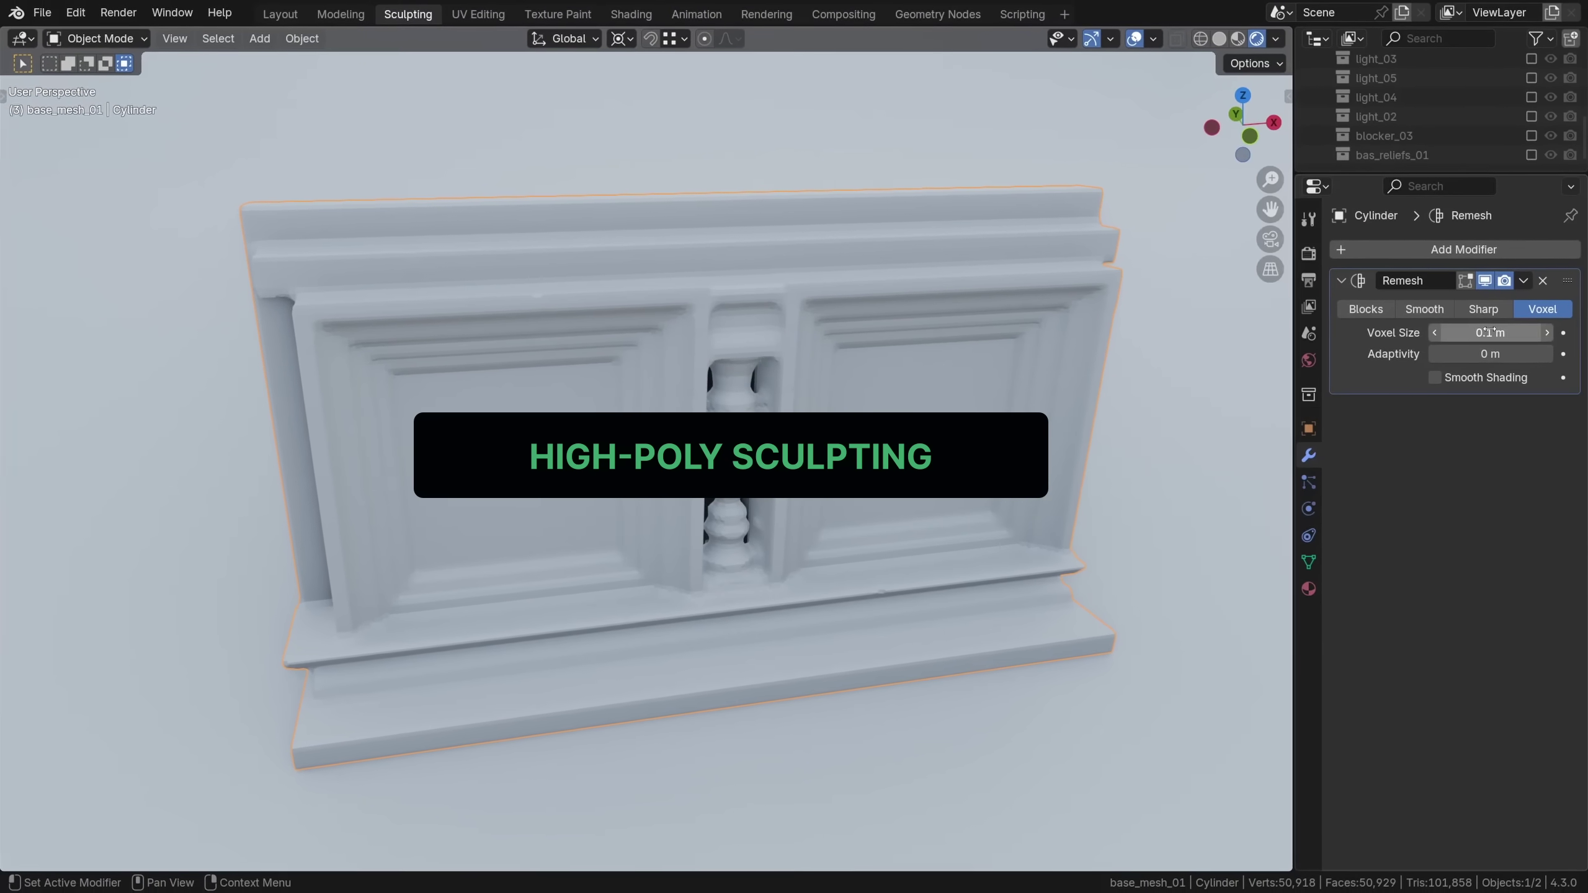
left_click_drag(1502, 330, 1544, 333)
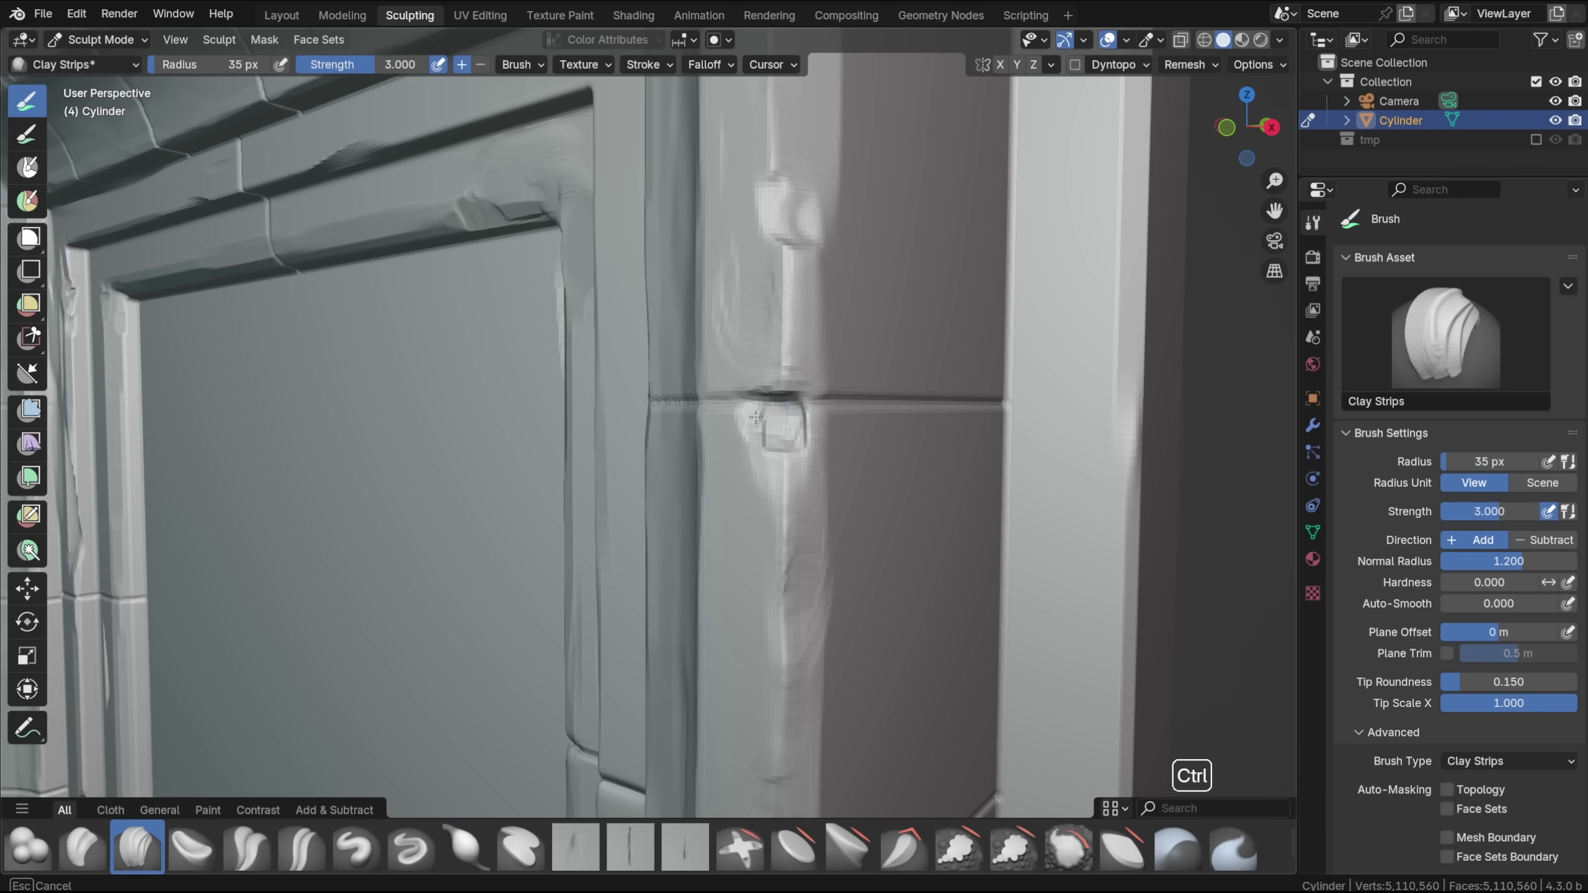
Sculpt rock texture into the wall panels with a smaller brush, and raise viewport AO distance
key("bracketleft")
middle_click_drag(783, 424, 798, 425, "ctrl")
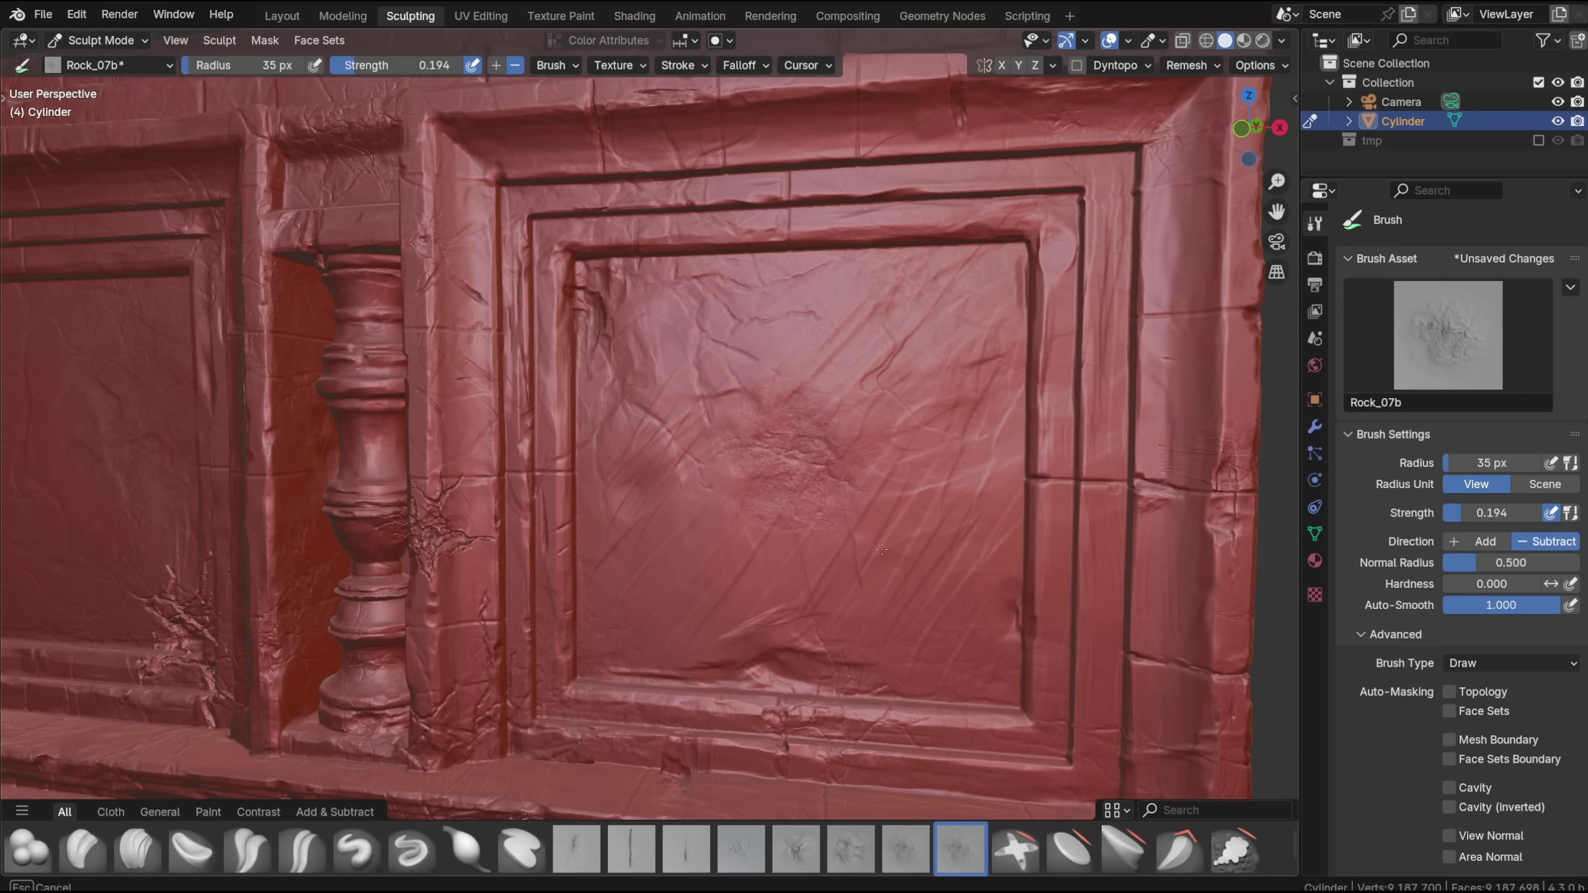
mouse_move(946, 592)
left_mouse_down()
mouse_move(781, 438)
mouse_move(1004, 675)
left_mouse_up()
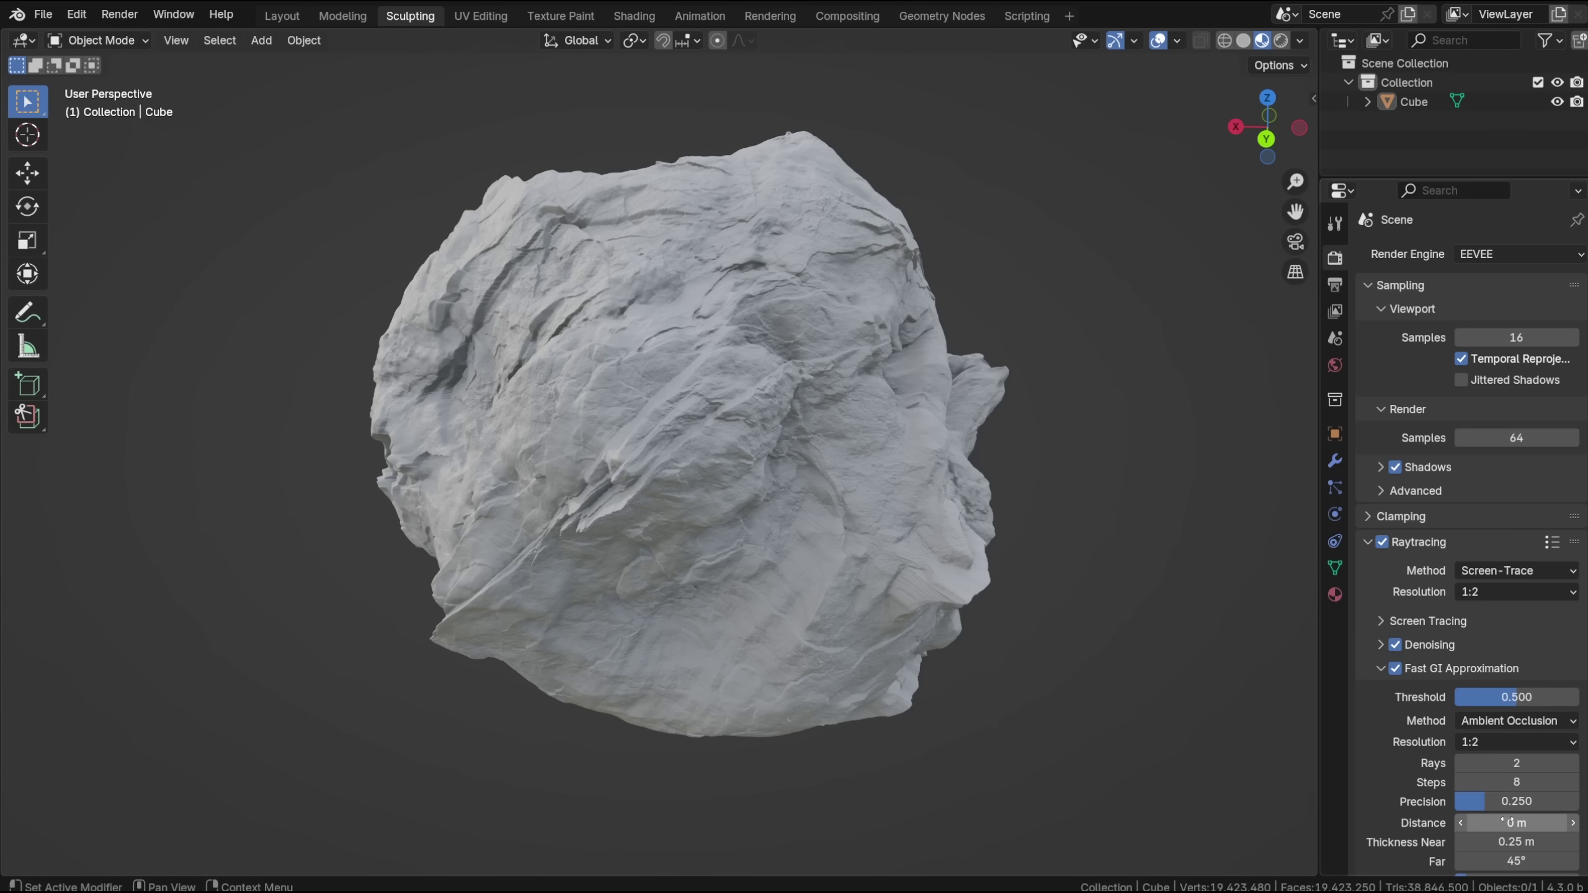
left_click_drag(1506, 821, 1525, 822)
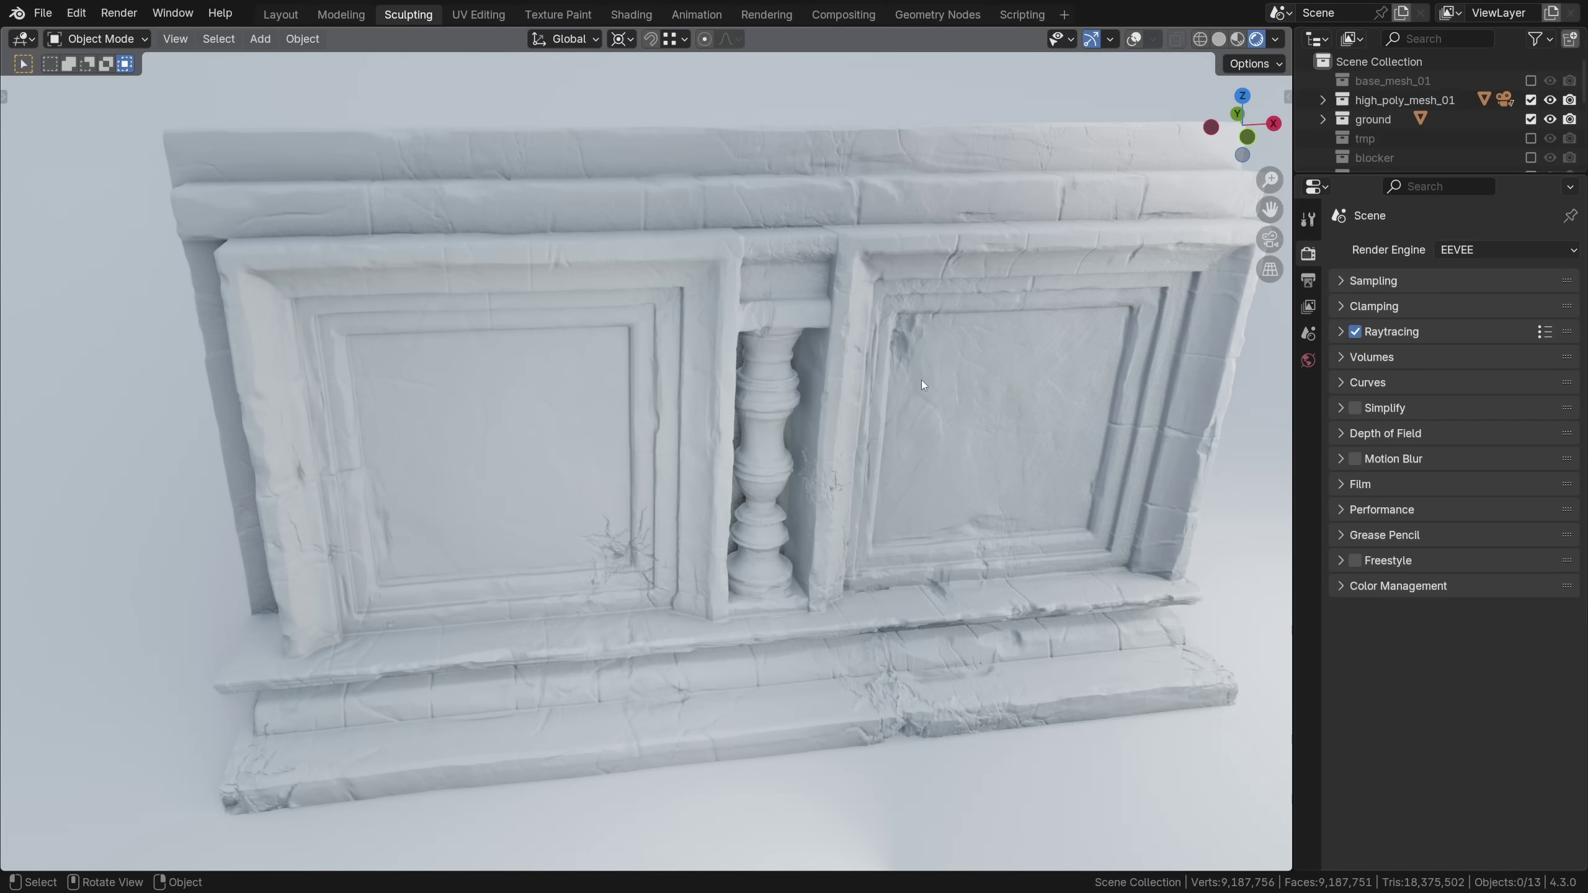
Position the displaced bas-relief plane inside the wall's recessed right panel
mouse_move(923, 385)
middle_mouse_down()
mouse_move(813, 388)
mouse_move(942, 380)
middle_mouse_up()
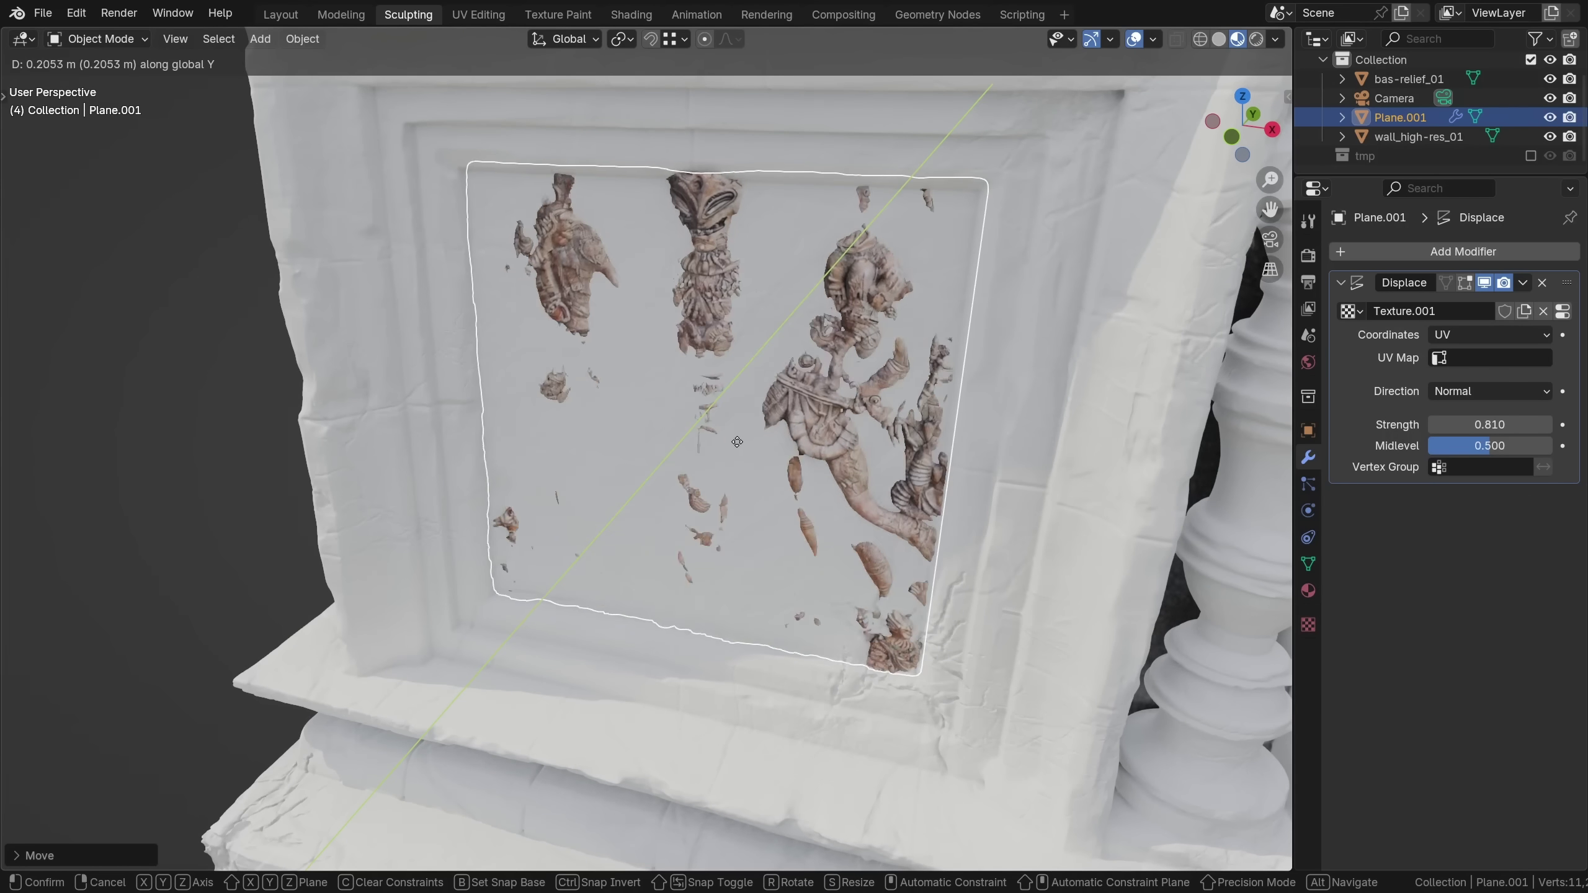
left_click(737, 442)
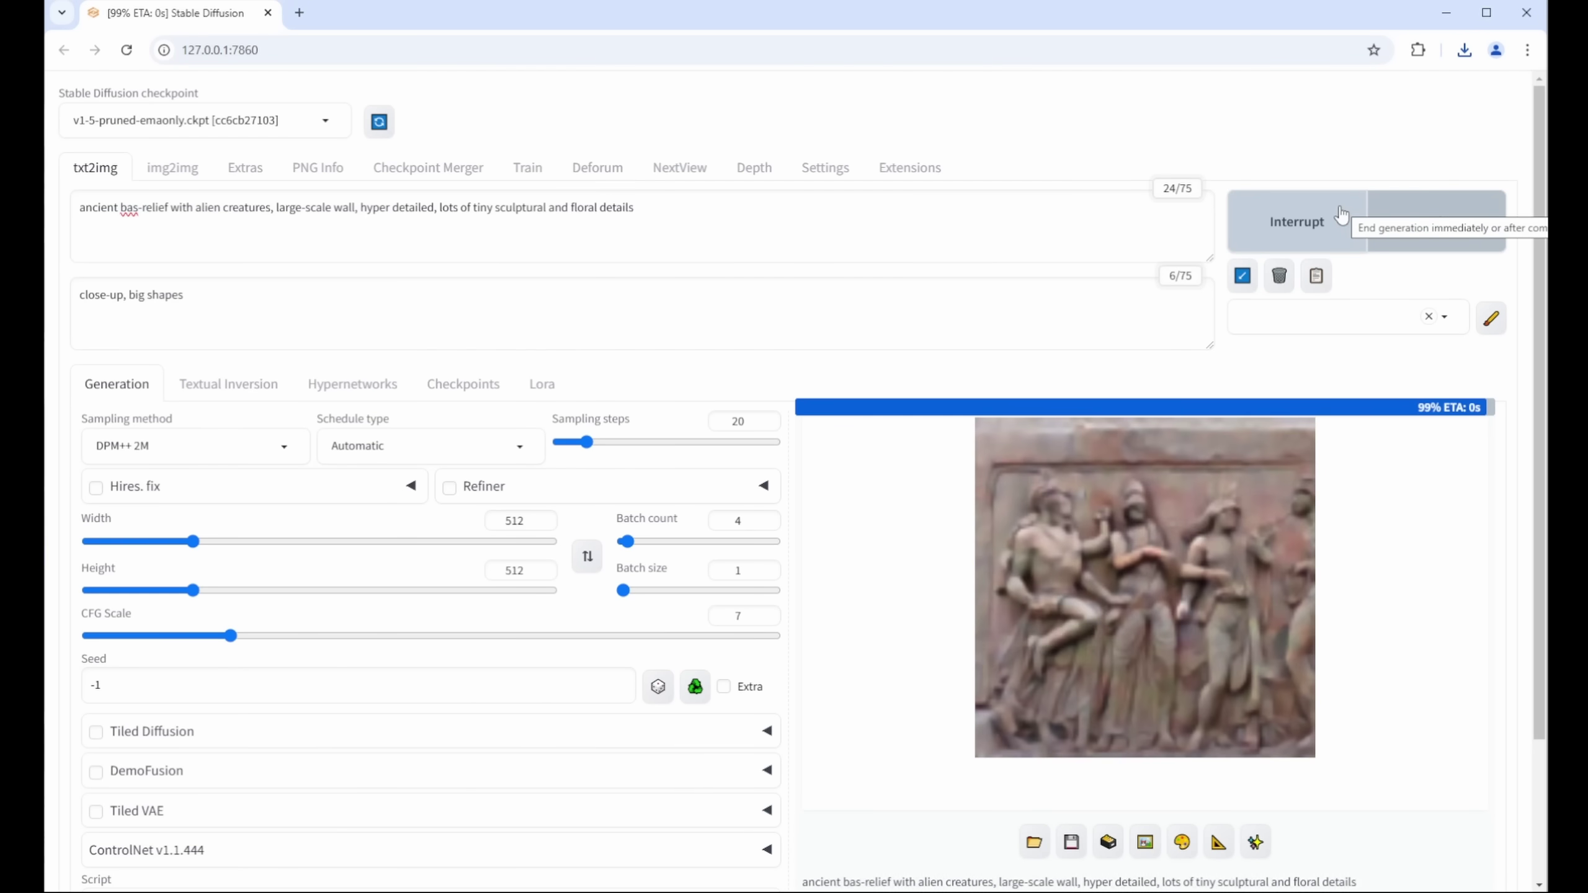
Review the generated bas-relief grid, pick the third image, and open the upscaled relief full-screen
left_click(1084, 796)
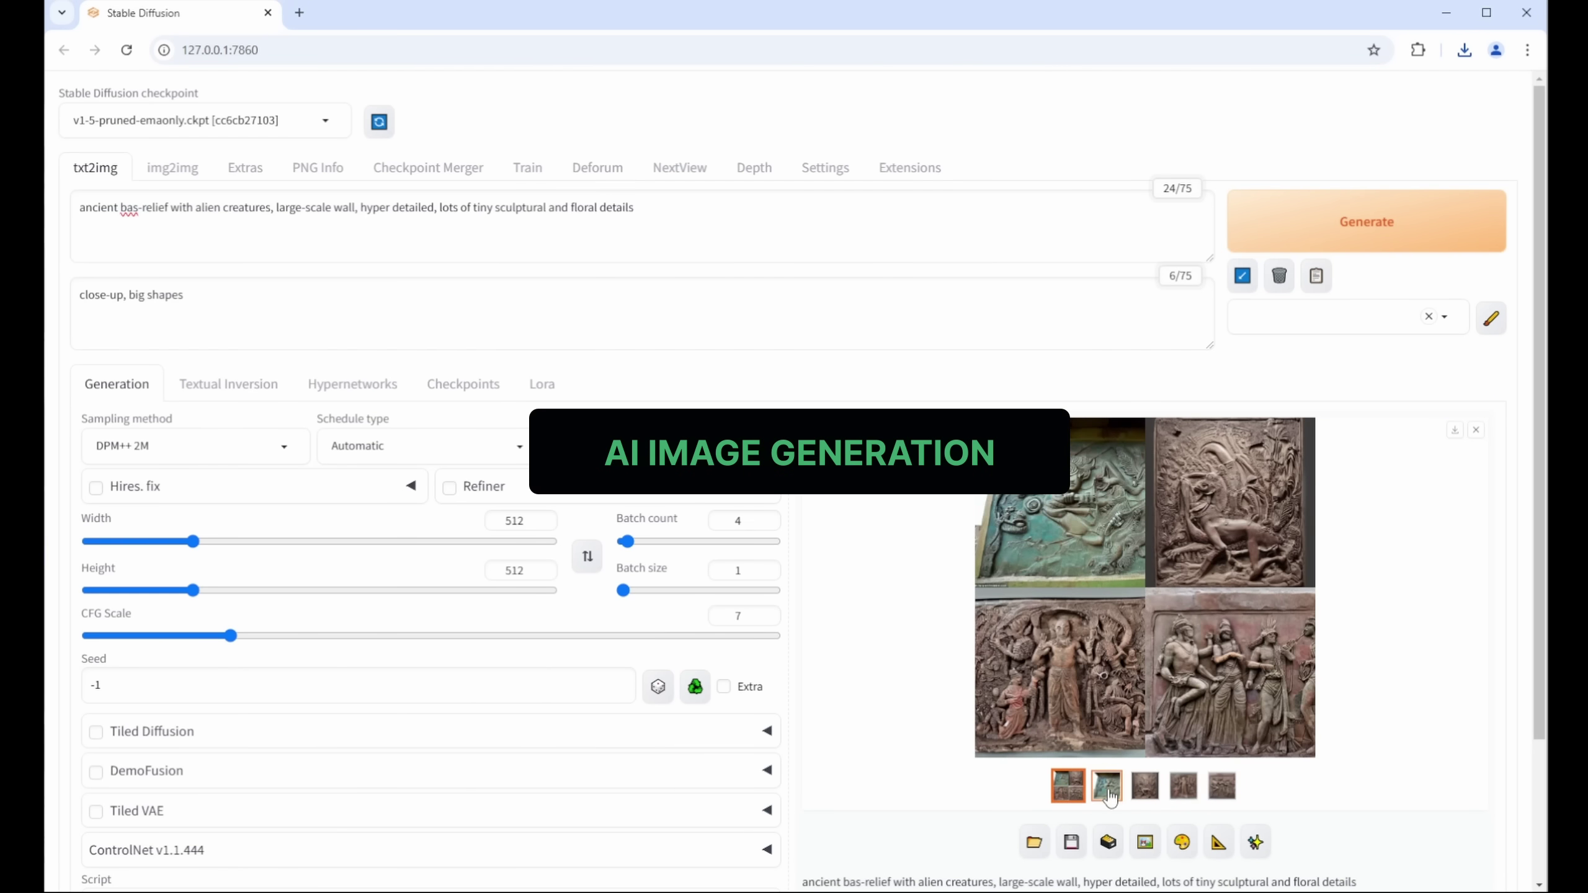
left_click(1157, 797)
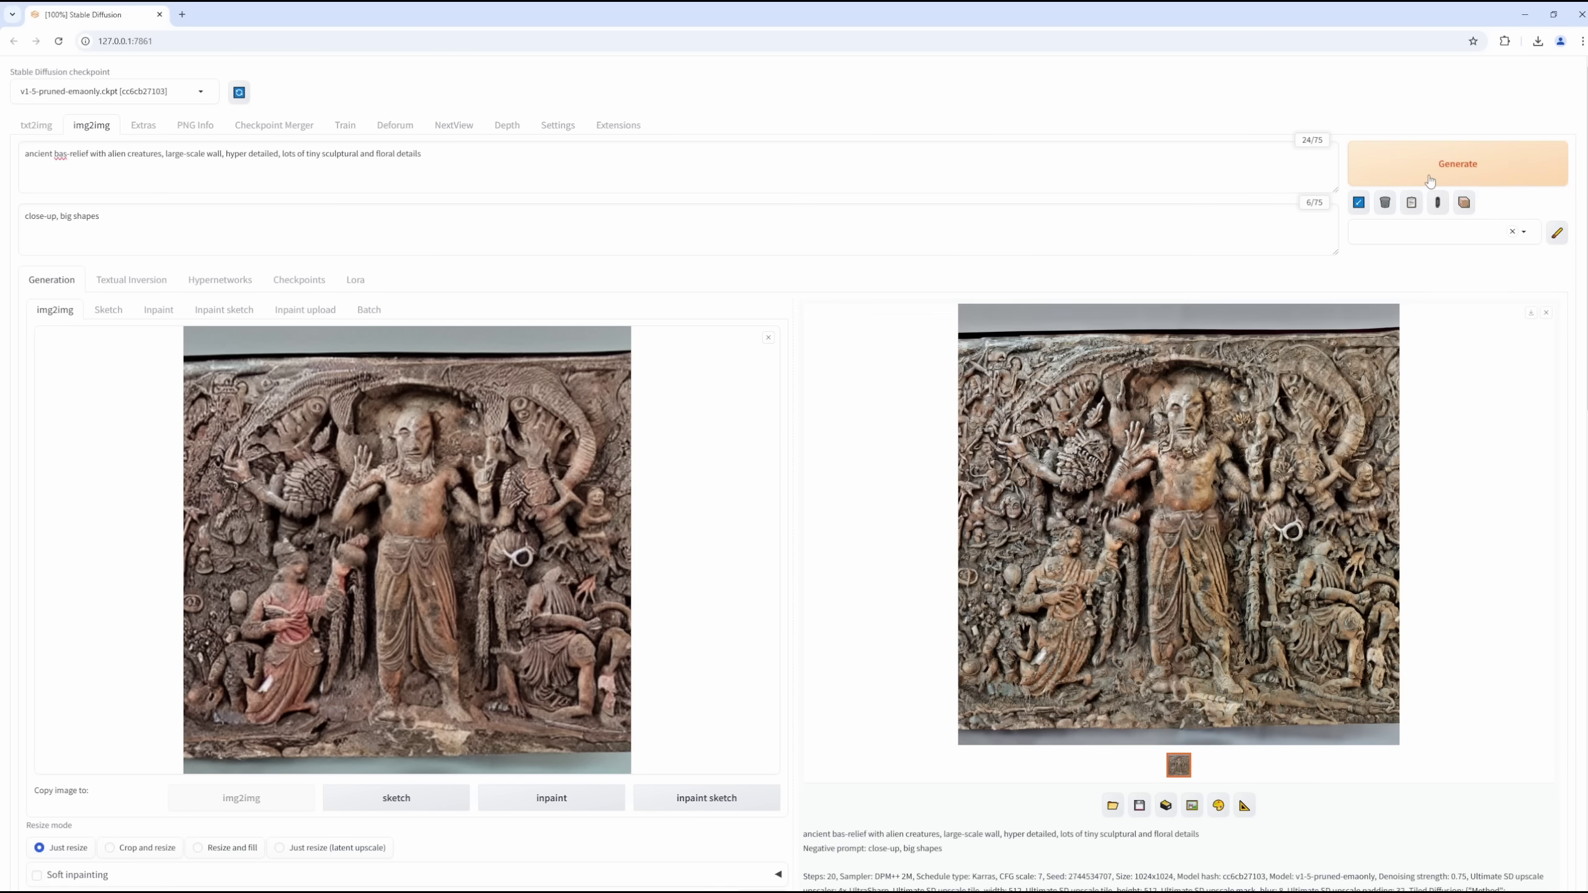
left_click(1081, 367)
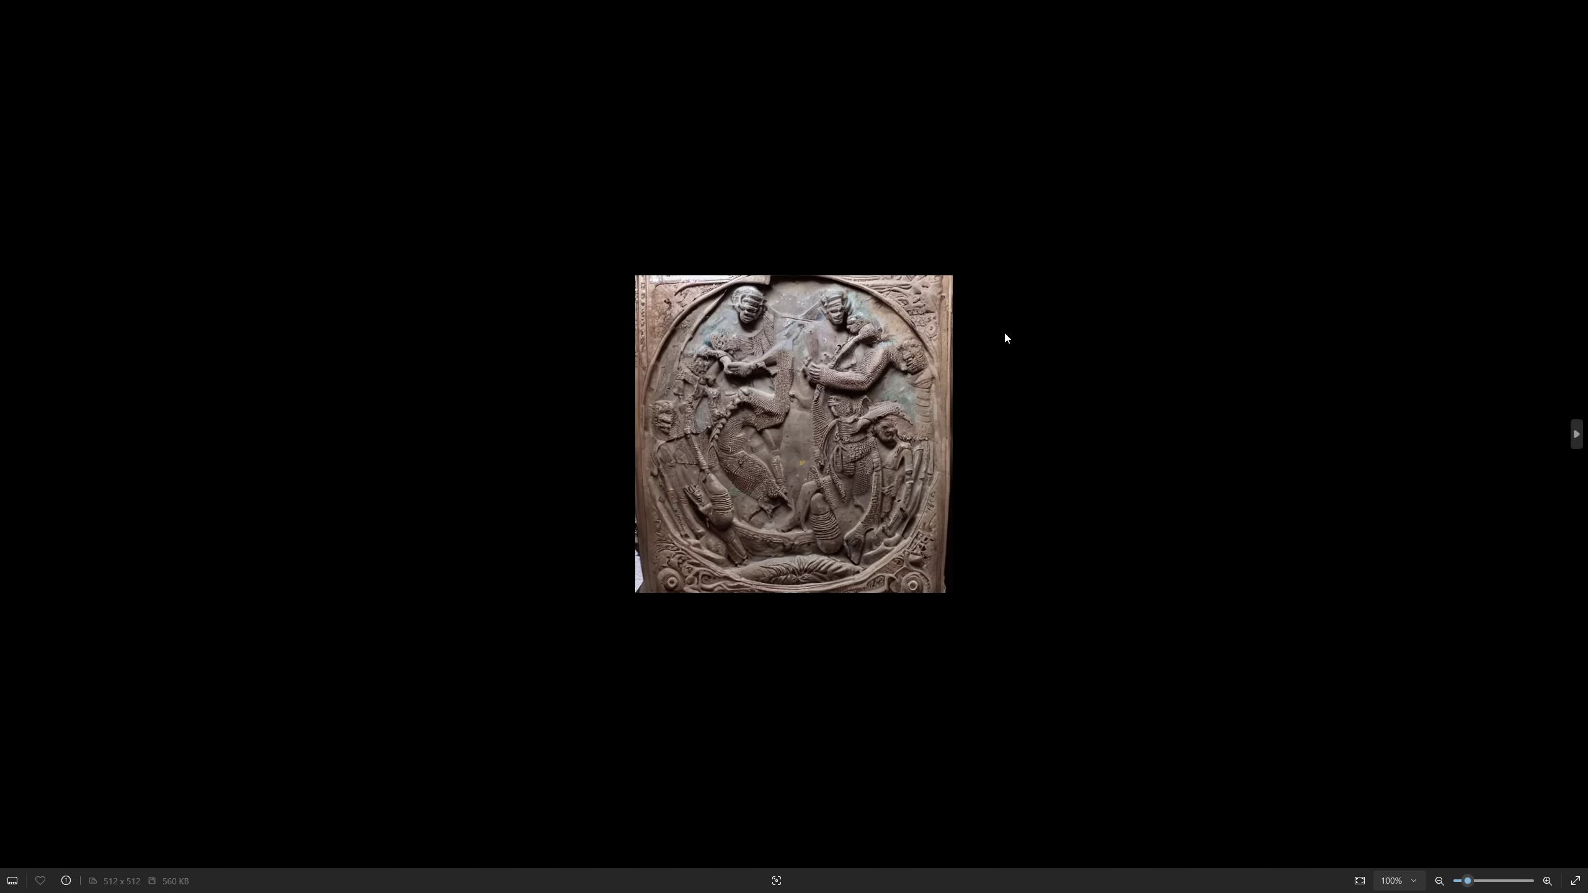
Page forward through the next two generated bas-relief images in the viewer
left_click(1578, 433)
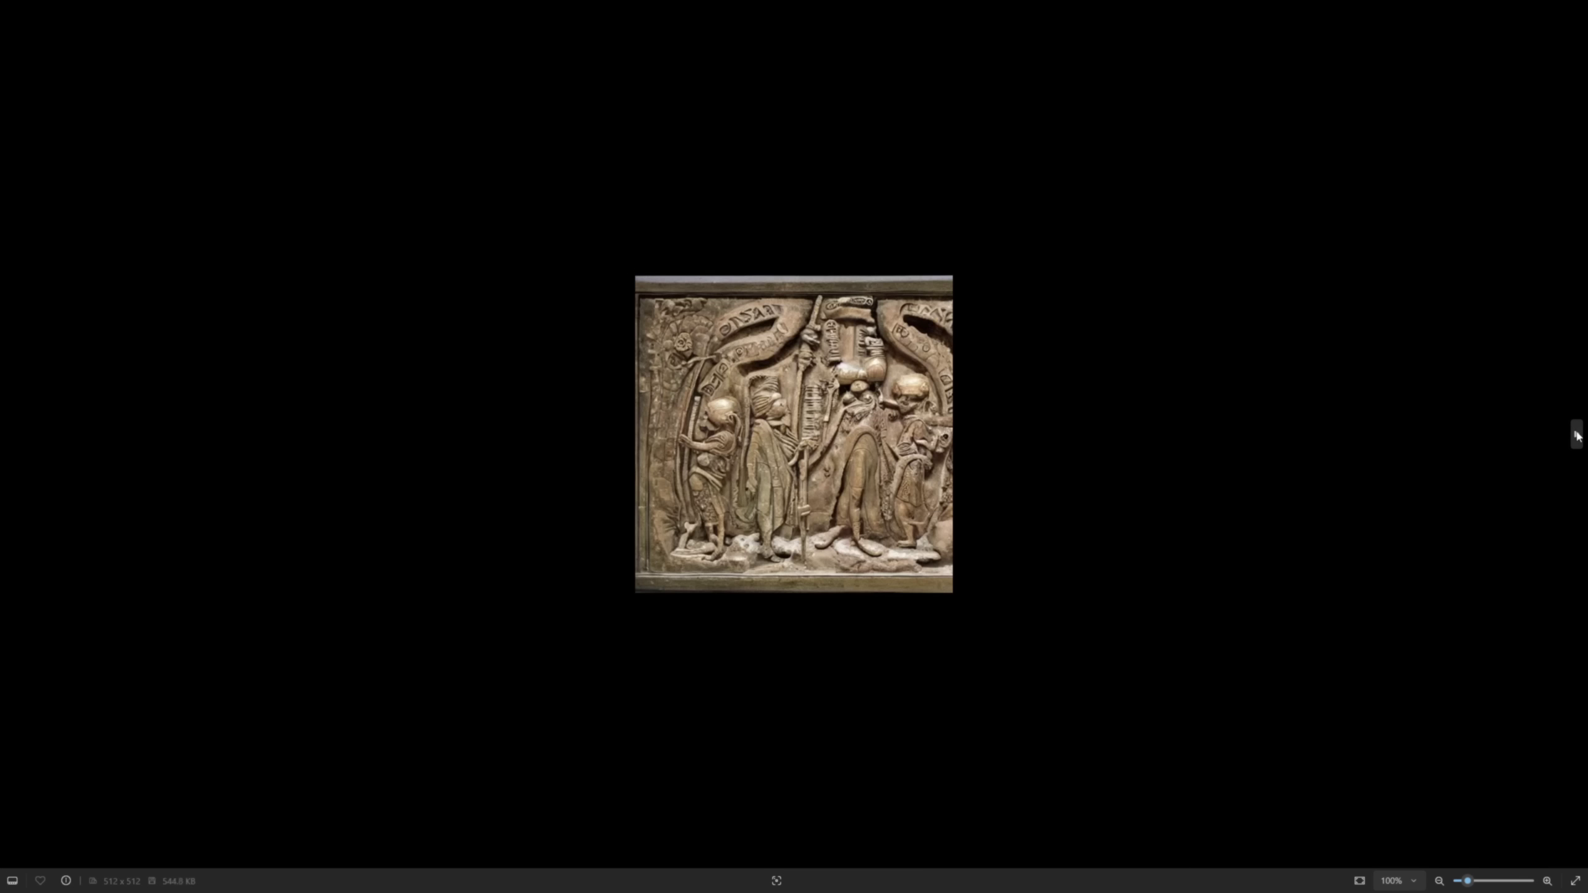
left_click(1578, 433)
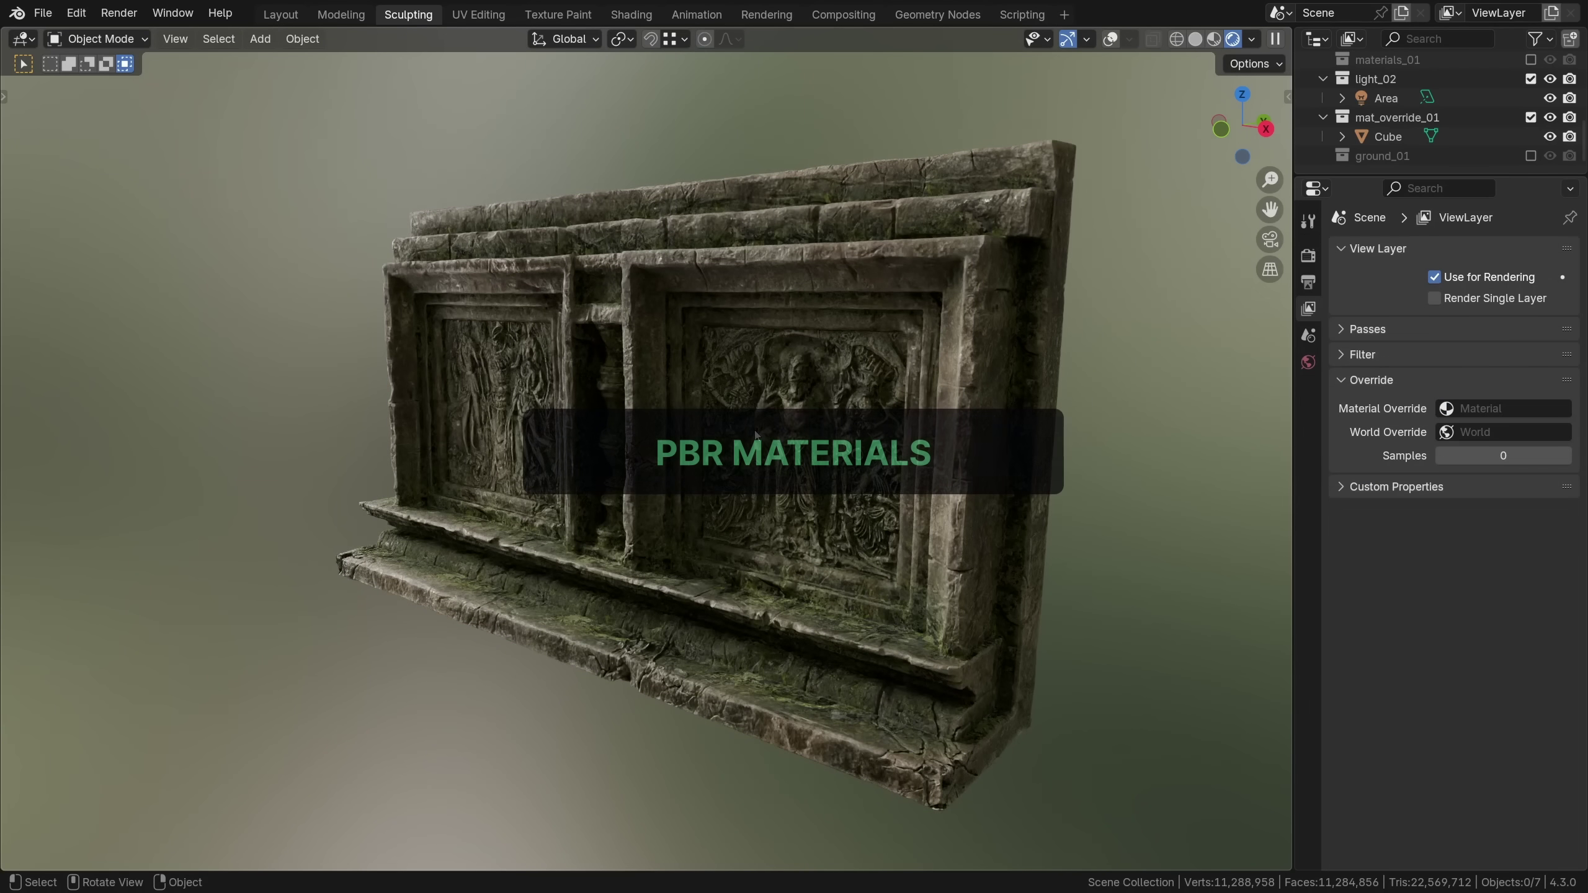
Insert a Bump node between the relief texture and Principled BSDF, preview its normals, strength 0.193
middle_click_drag(625, 625, 875, 625)
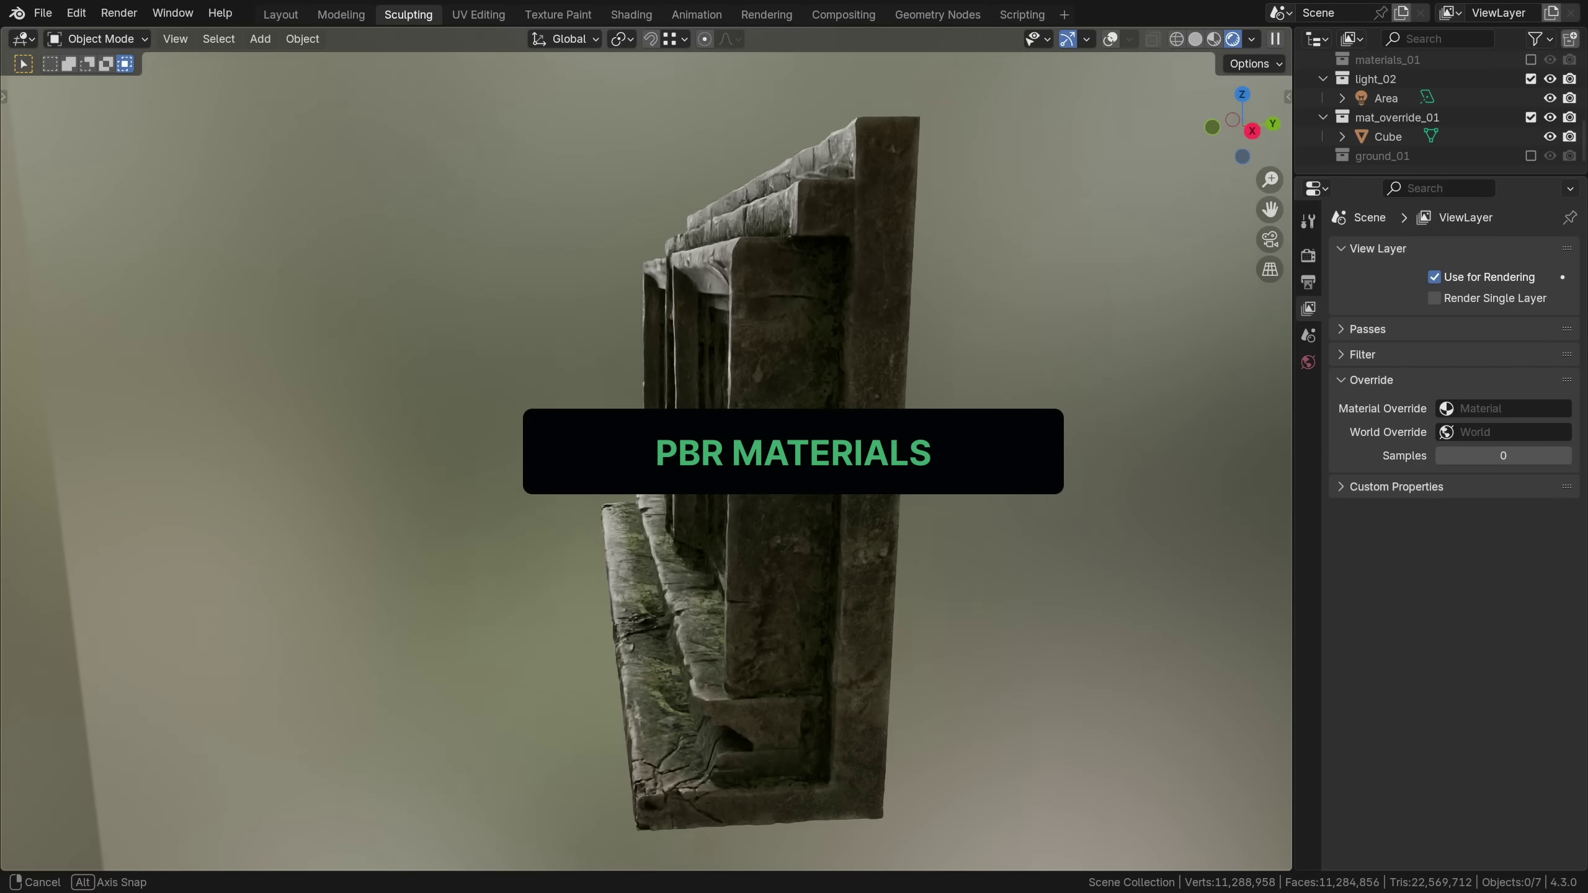
middle_click_drag(563, 462, 803, 463)
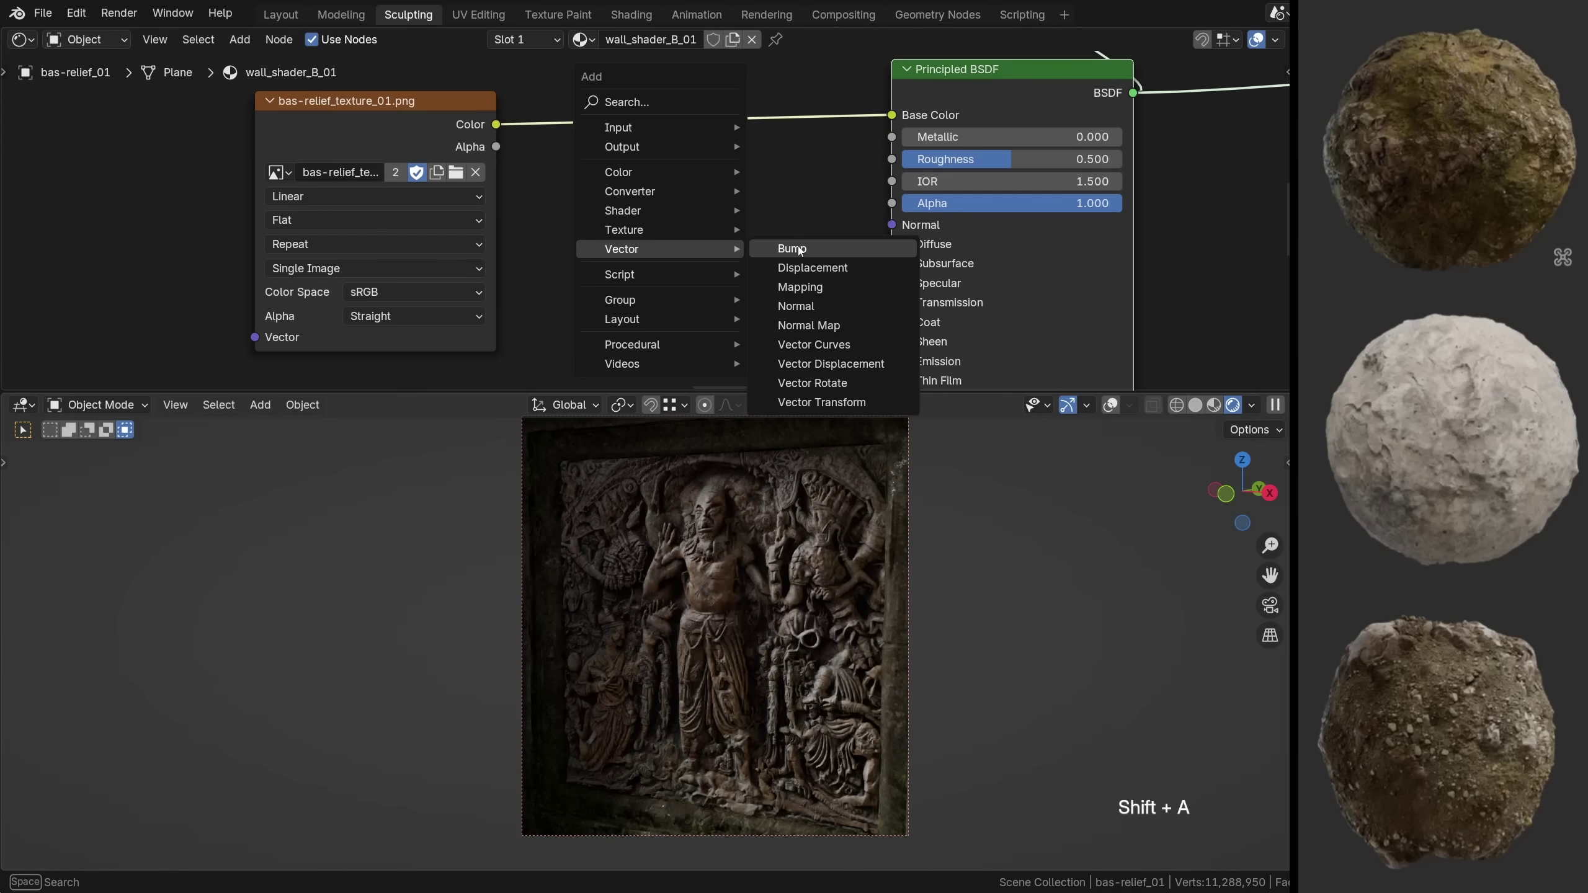
left_click(800, 250)
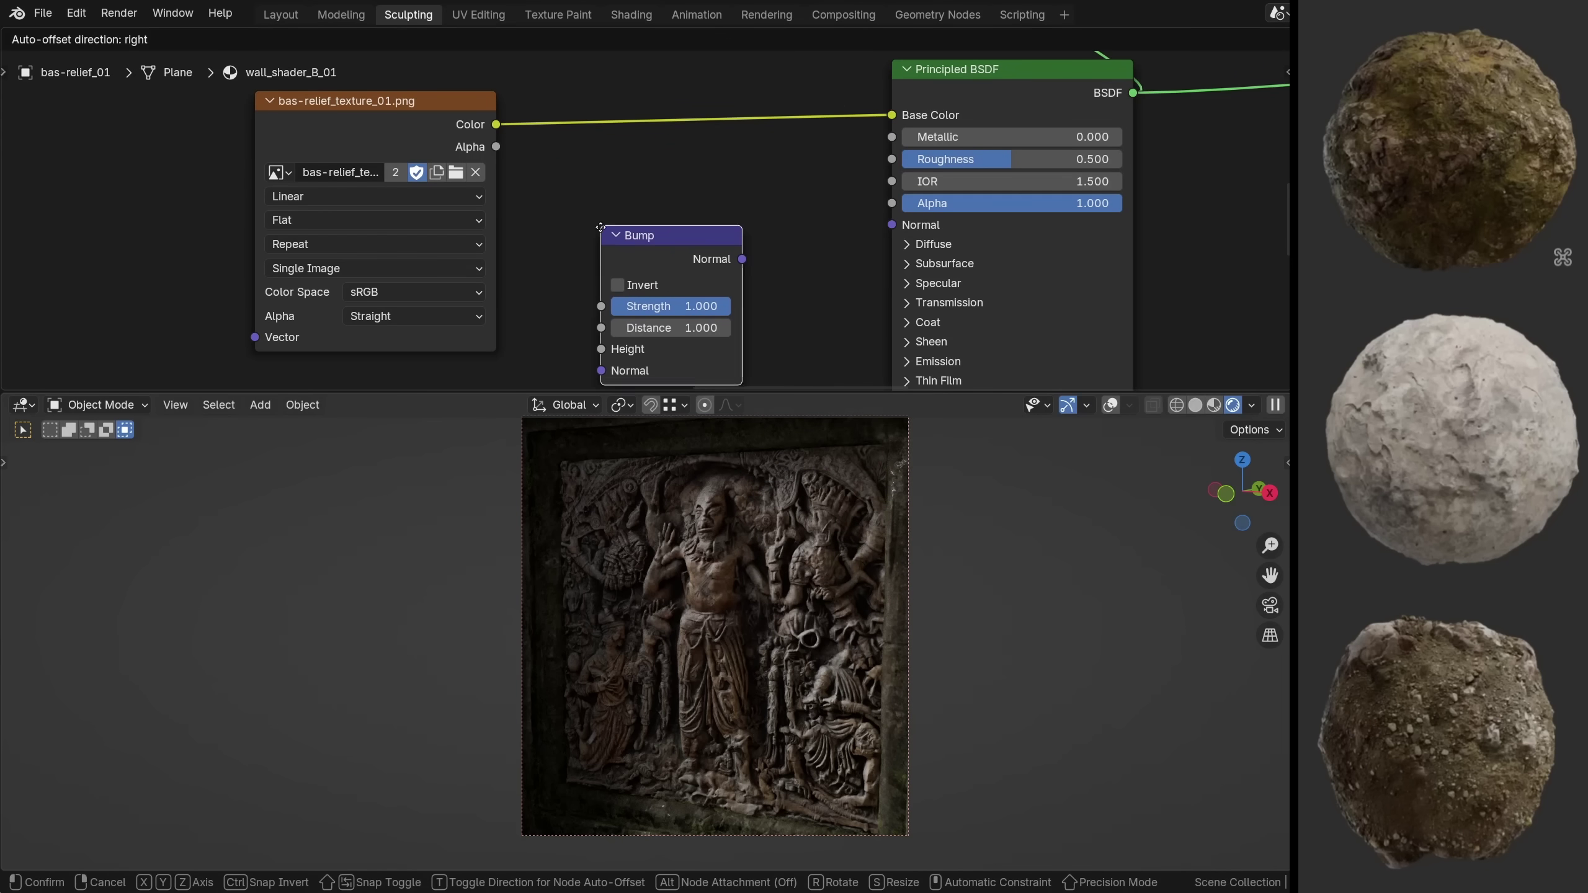
left_click(670, 241)
key("KP_Decimal")
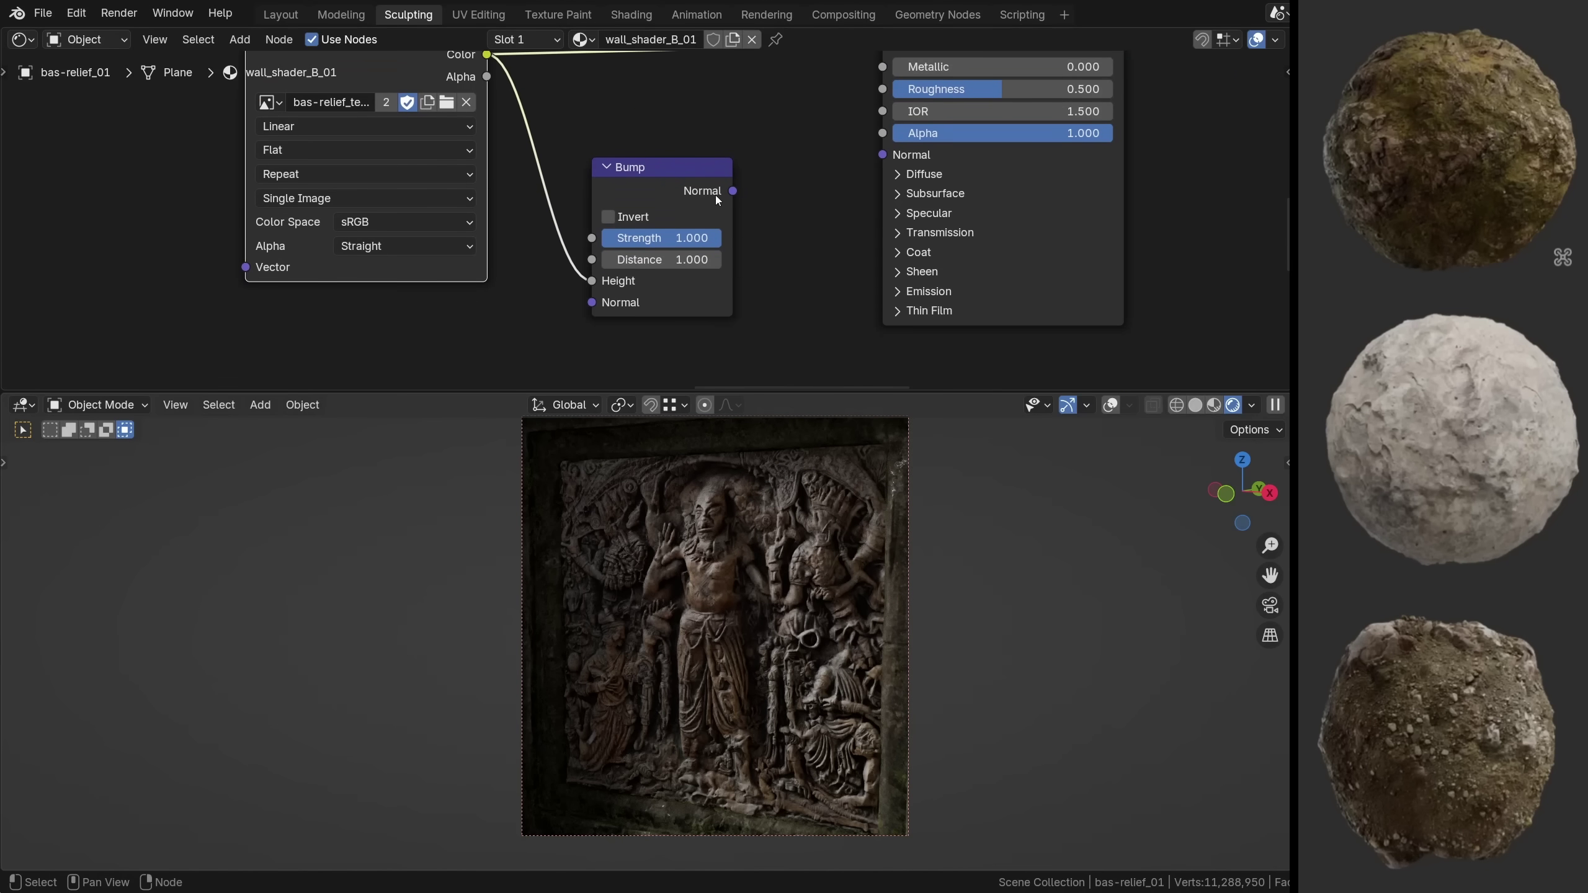
left_click(703, 188, "ctrl+shift")
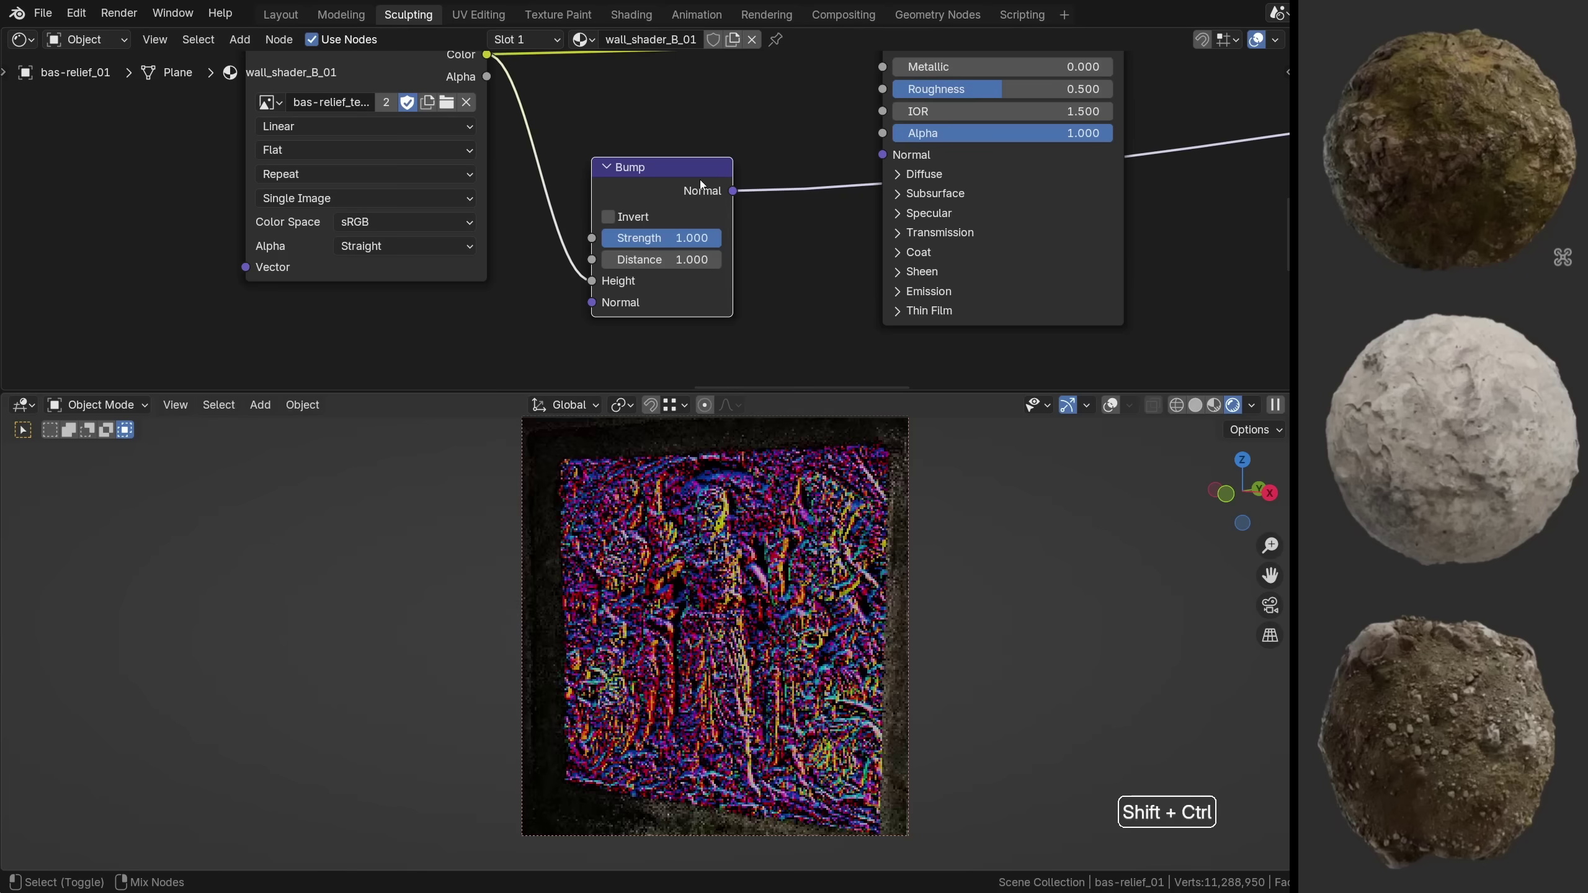
key("KP_Decimal")
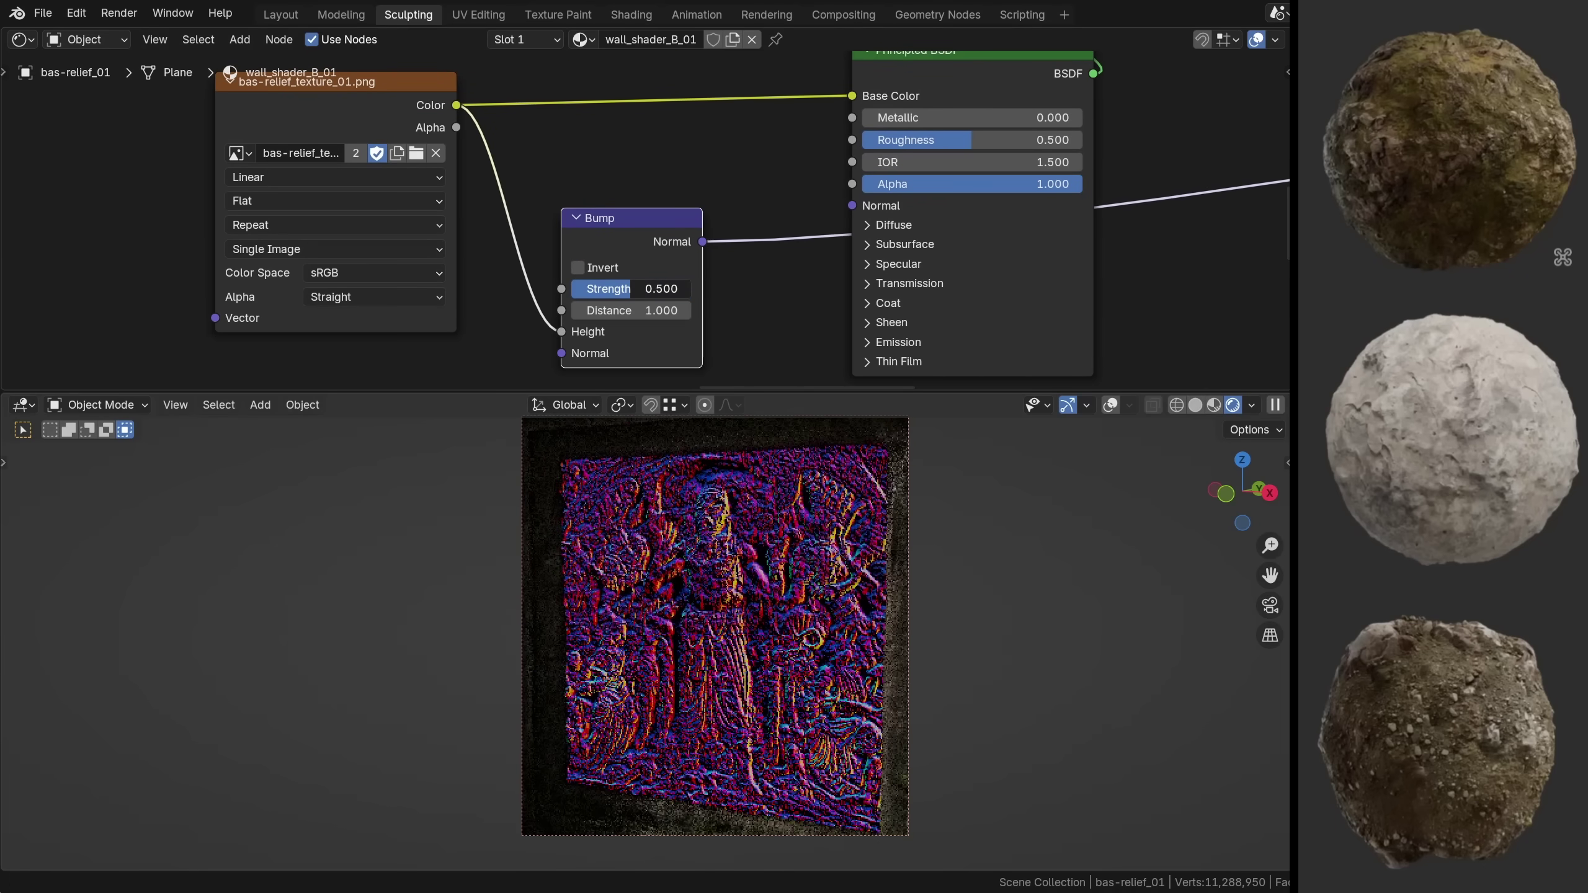
left_click_drag(632, 289, 595, 288)
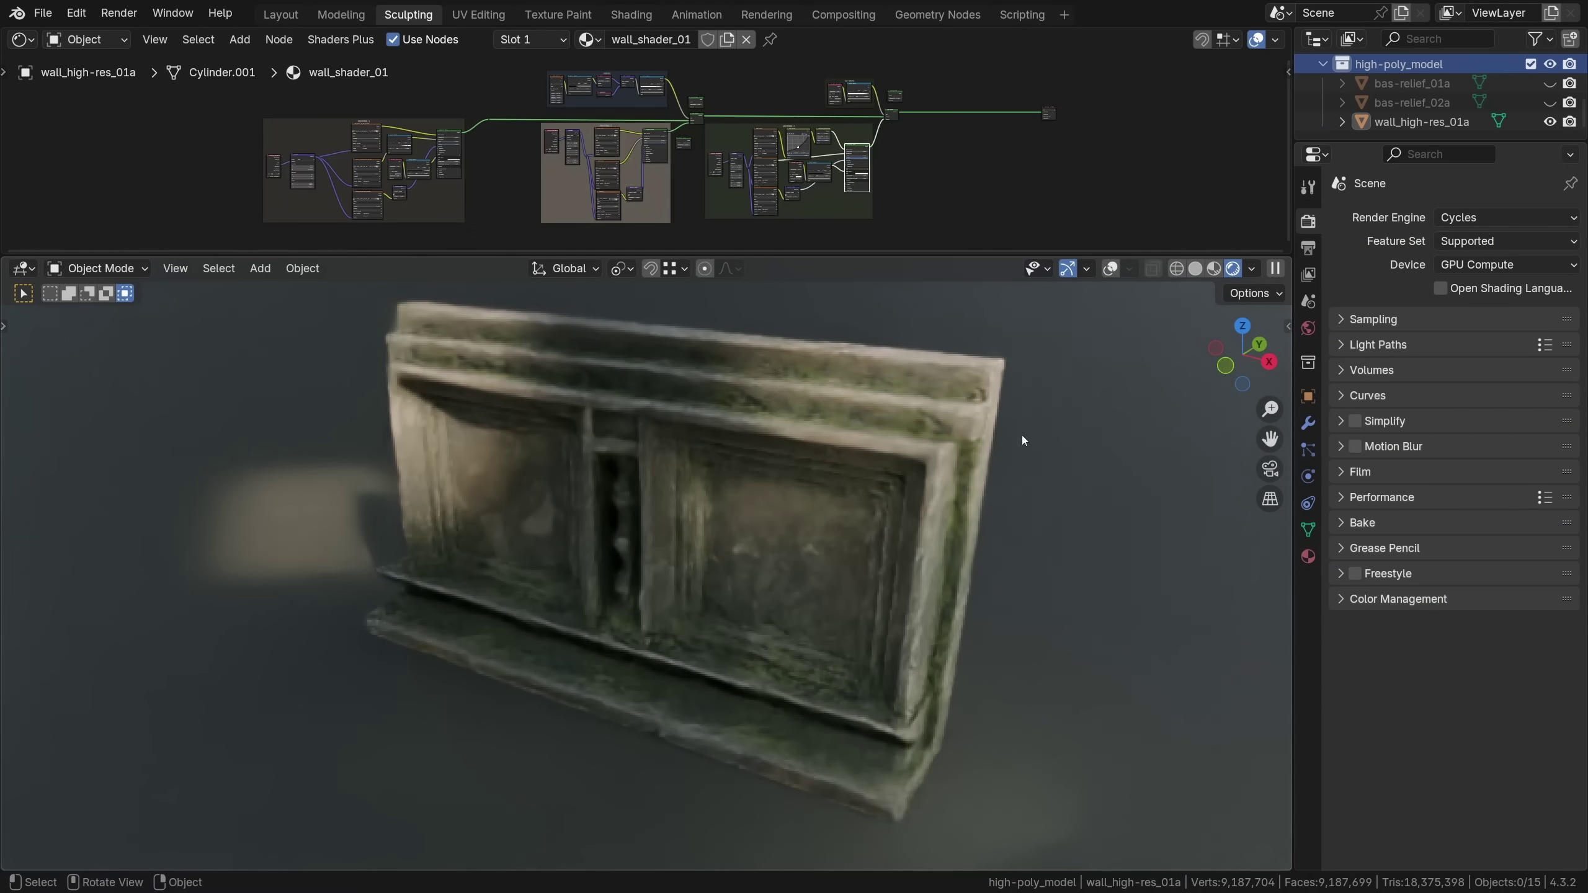
Unhide bas-relief_01a and bas-relief_02a in the Outliner and zoom into the carved relief figure
left_click_drag(1550, 83, 1551, 104)
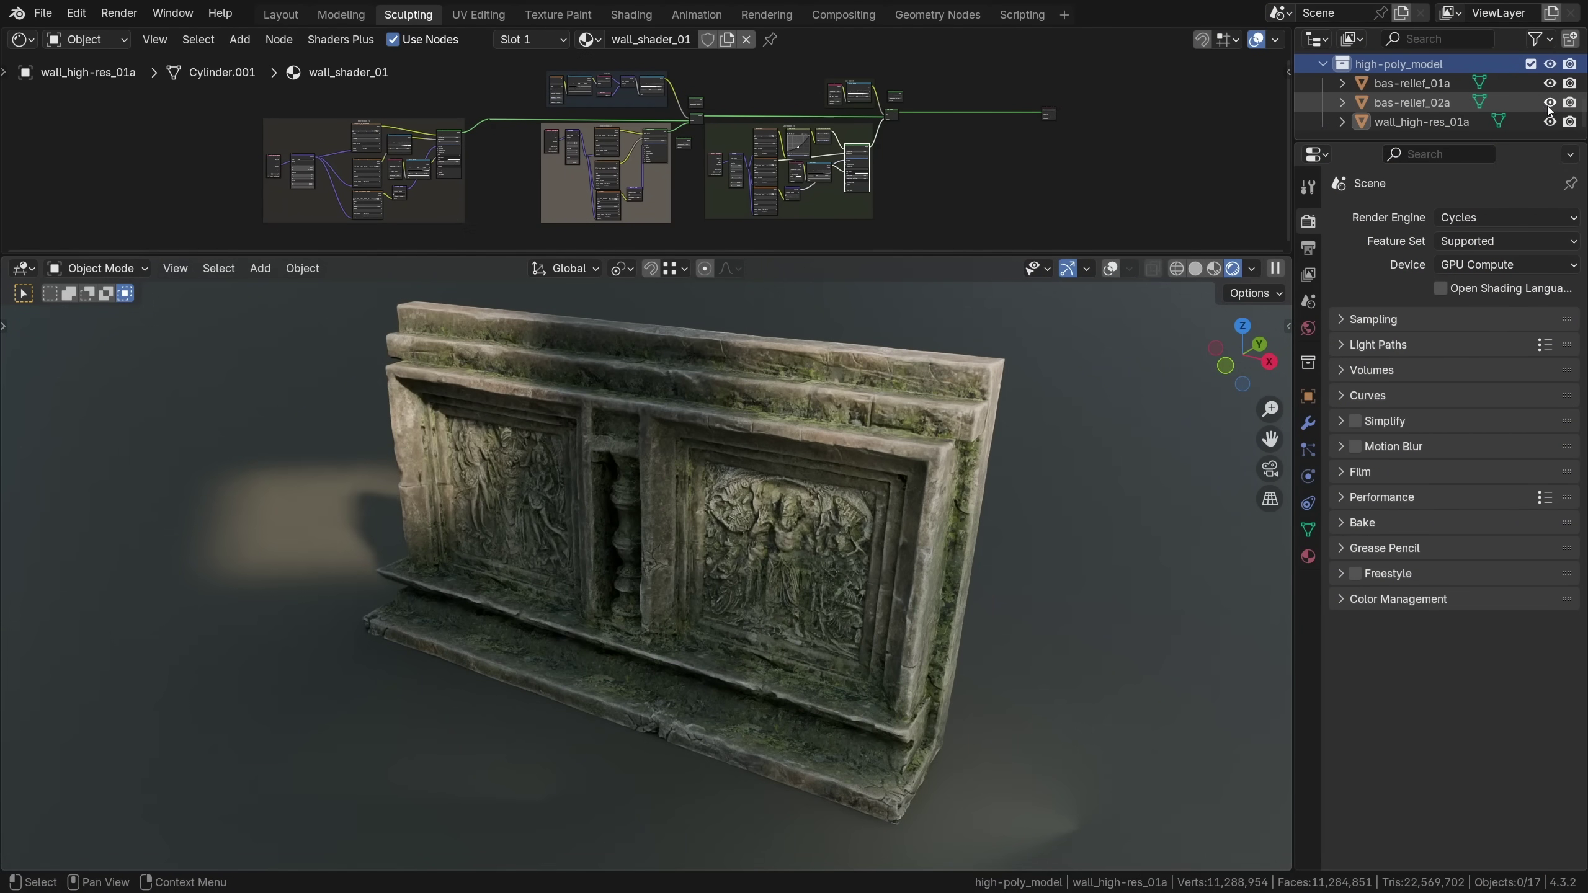
mouse_move(807, 528)
middle_mouse_down("ctrl")
mouse_move(873, 418)
mouse_move(900, 471)
middle_mouse_up("ctrl")
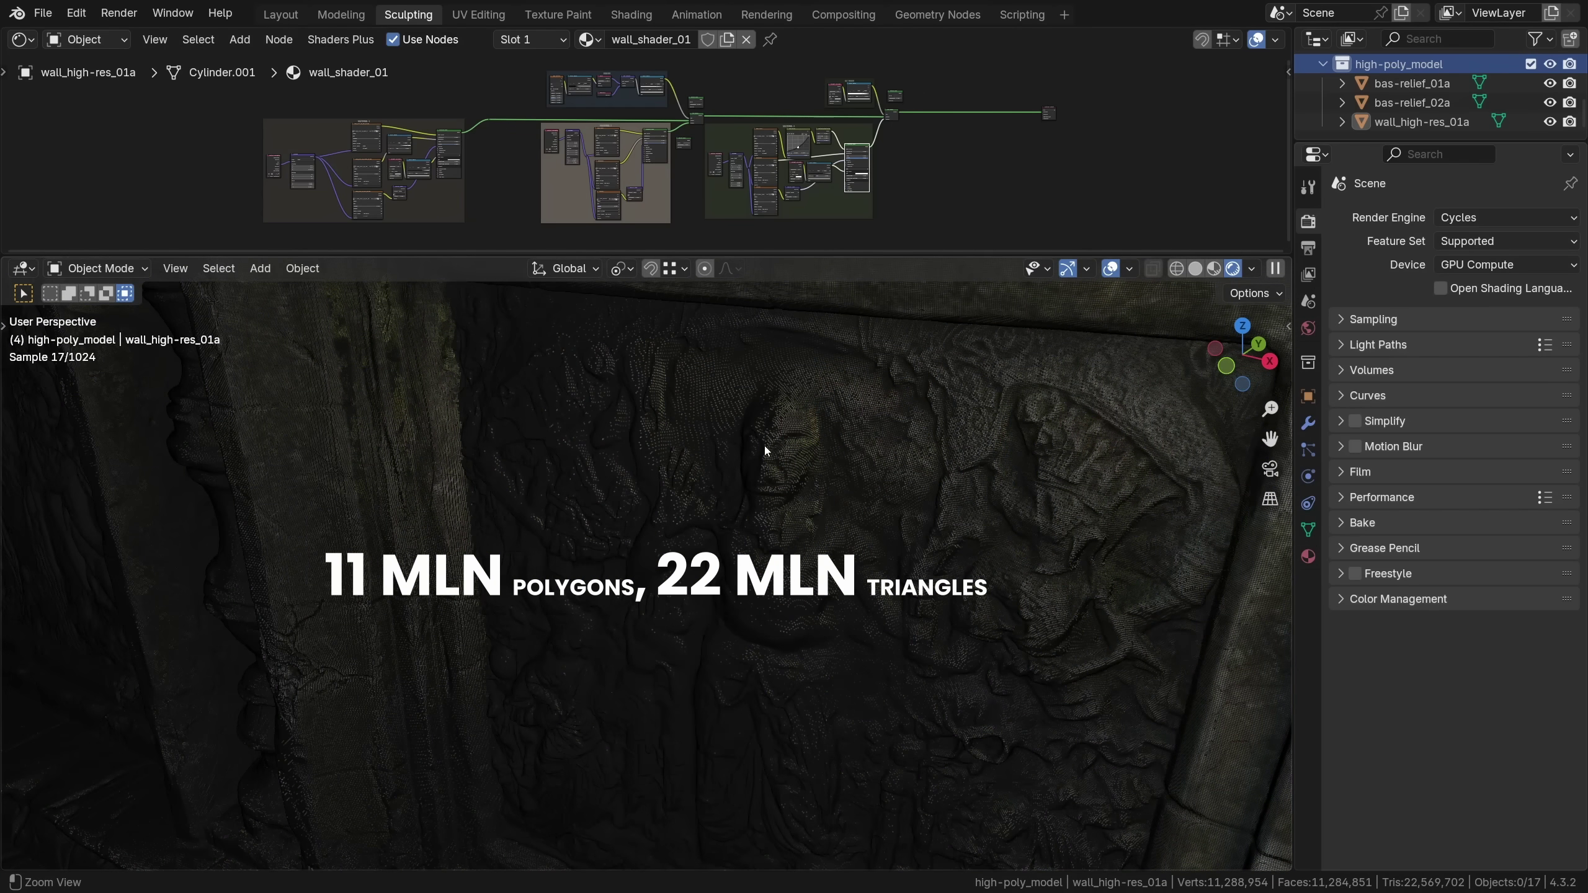
middle_click_drag(764, 445, 822, 384, "ctrl")
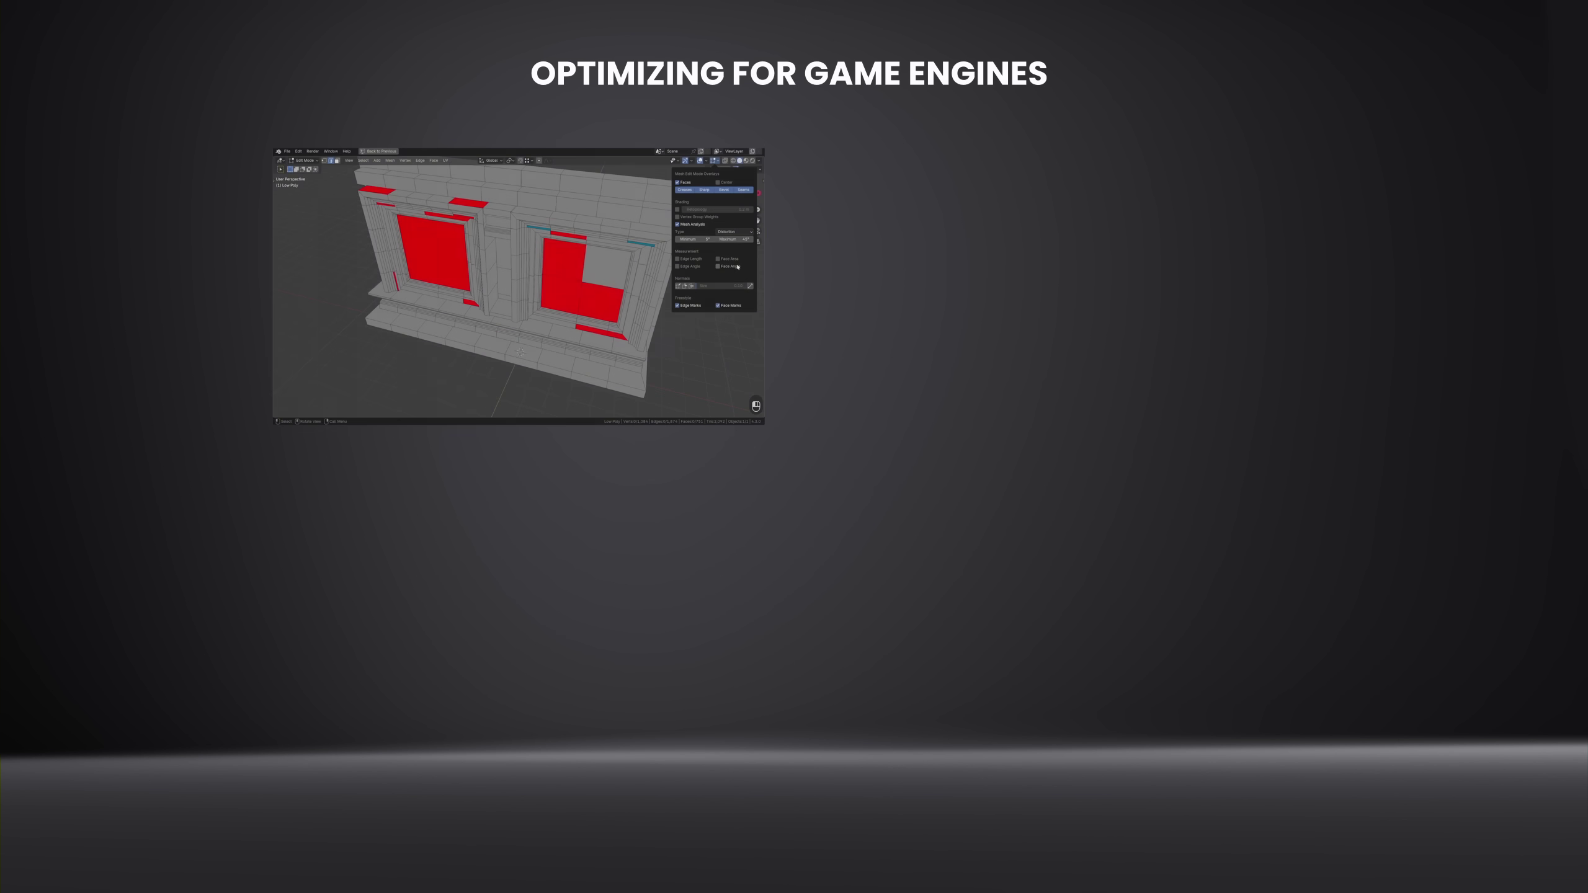
Change the Viewport Overlays Mesh Analysis type to Sharp
left_click(718, 161)
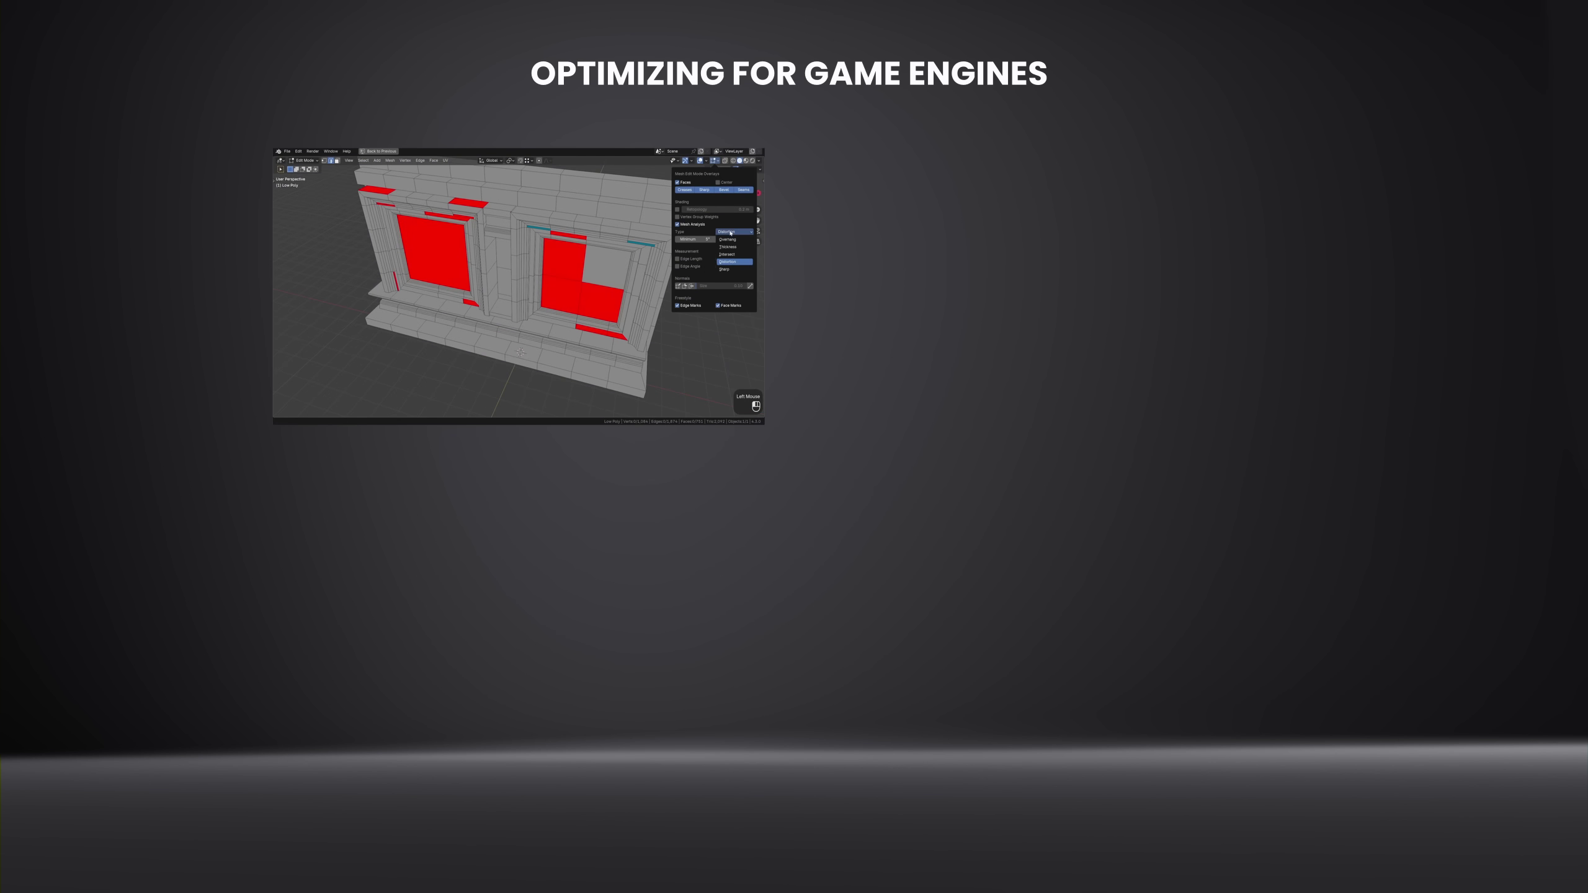
left_click(726, 269)
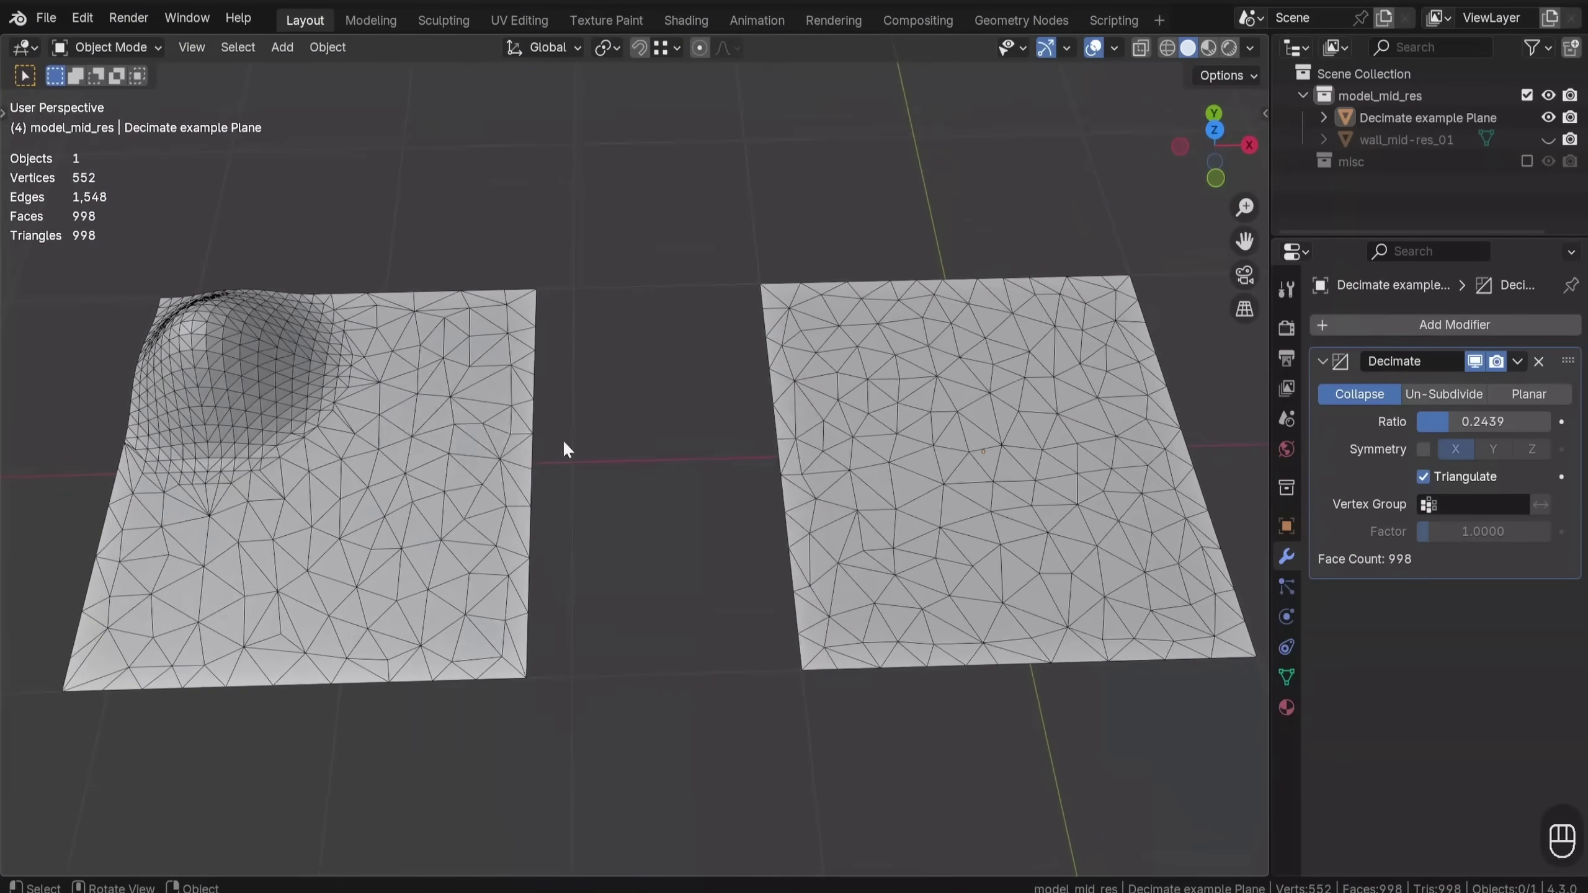
Drag the relief's Decimate ratio down to 0.1127, leaving 9,452 faces
left_click_drag(1486, 420, 1428, 421)
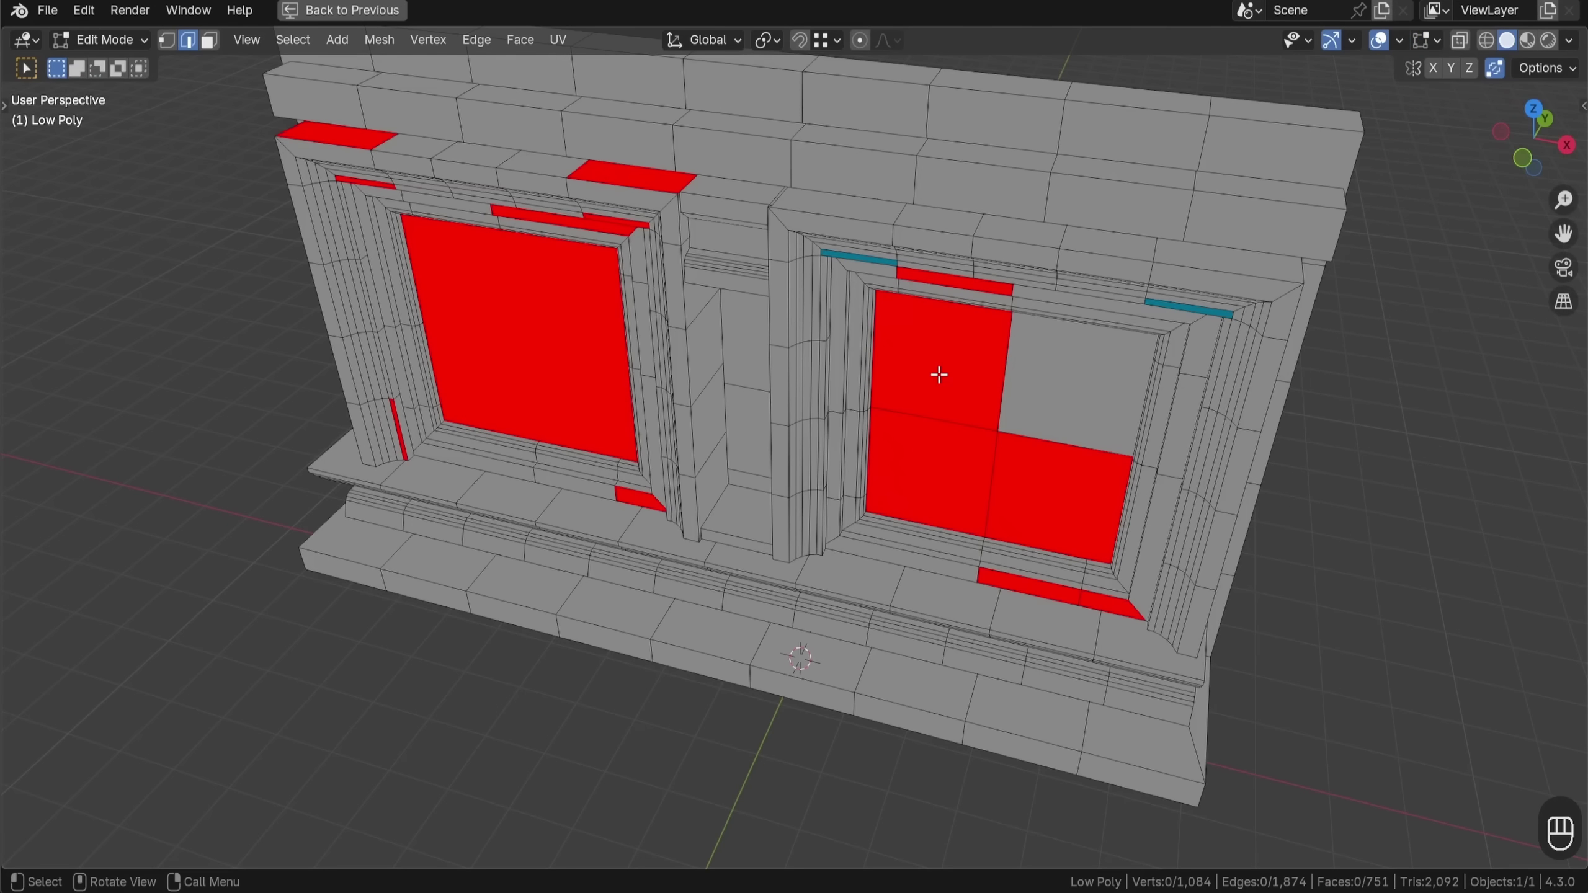
Set the Mesh Analysis type to Intersect so the wall's intersecting faces show red
left_click(1436, 41)
left_click(1491, 270)
left_click(1491, 343)
left_click(1503, 269)
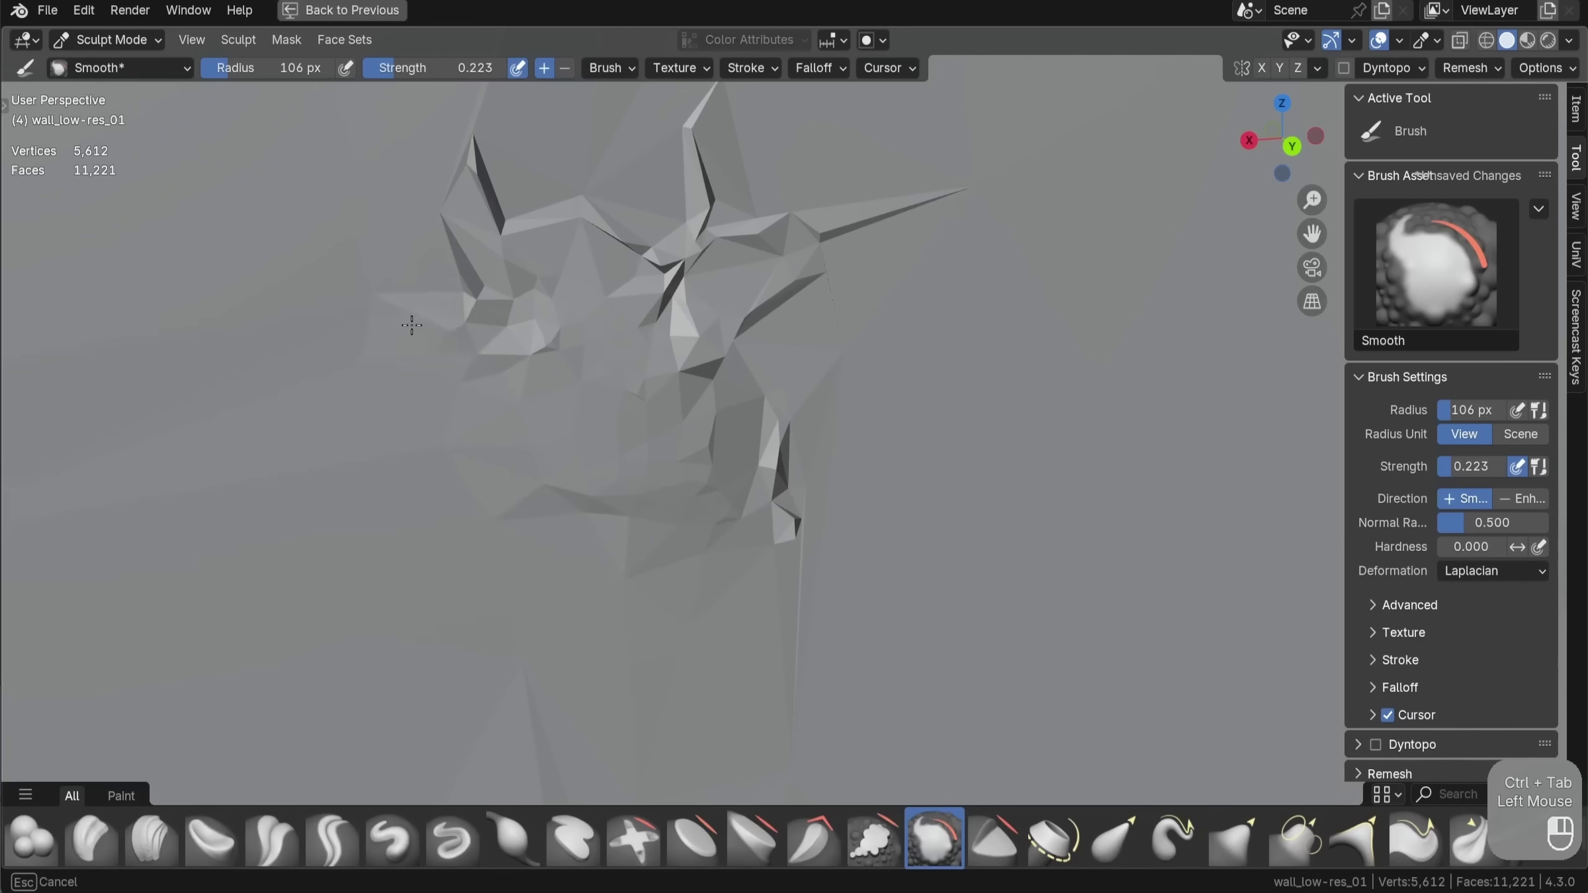
Box-select the thin strip of faces along the wall's top edge and delete them
left_click_drag(411, 324, 717, 493)
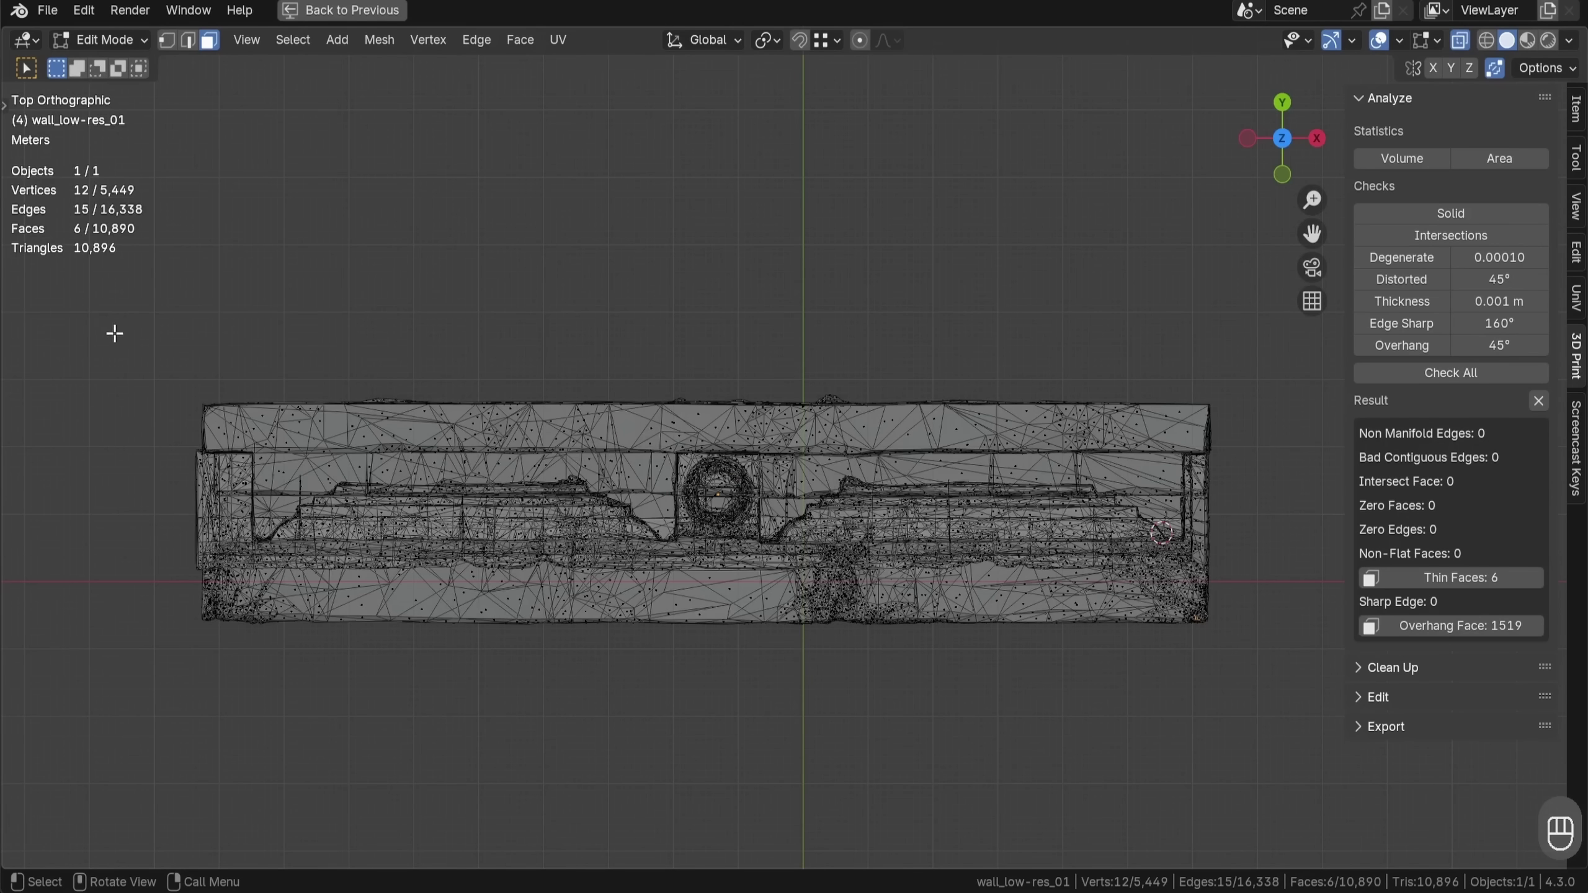
mouse_move(111, 329)
left_mouse_down()
mouse_move(1264, 435)
mouse_move(1277, 408)
left_mouse_up()
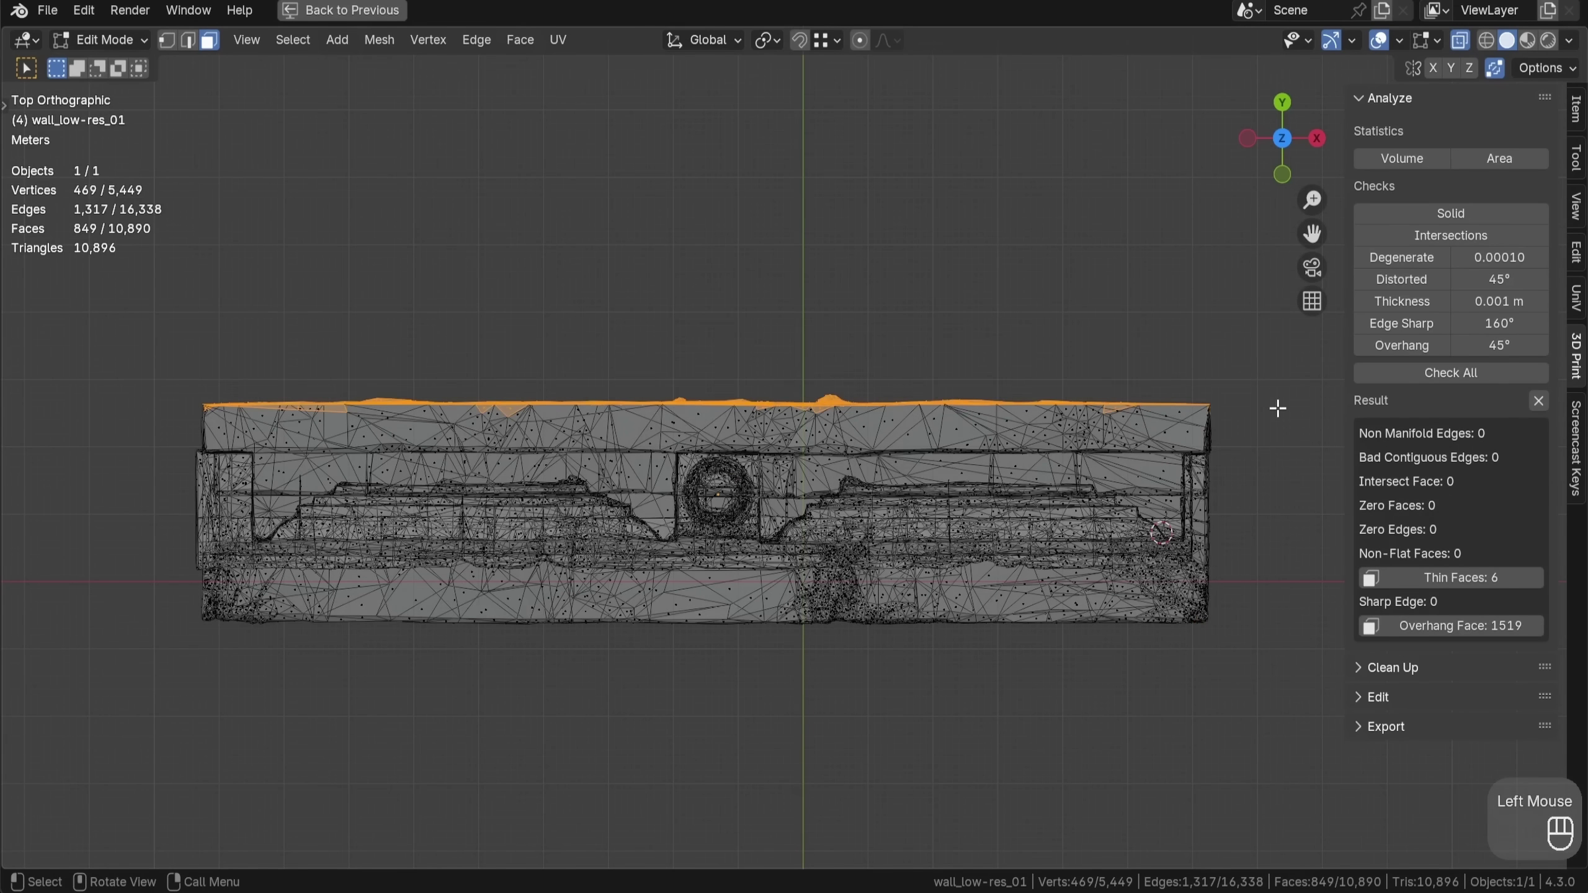
middle_click_drag(1277, 408, 938, 414)
middle_click_drag(937, 413, 831, 419, "shift")
key("x")
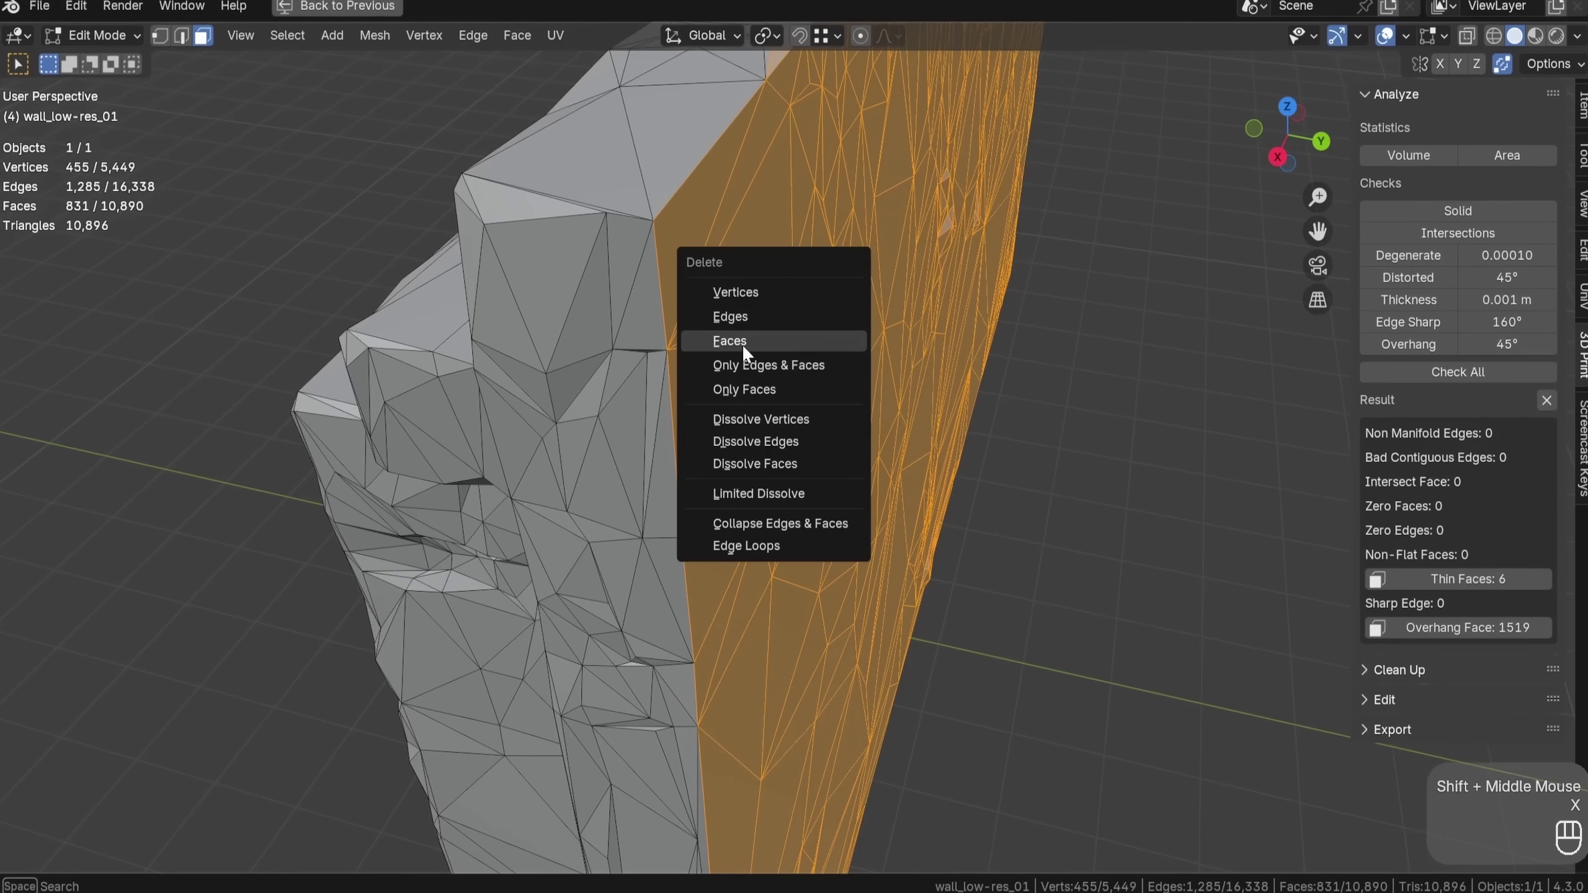
left_click(742, 344)
scroll(812, 404, "down", 2)
scroll(811, 403, "down", 6)
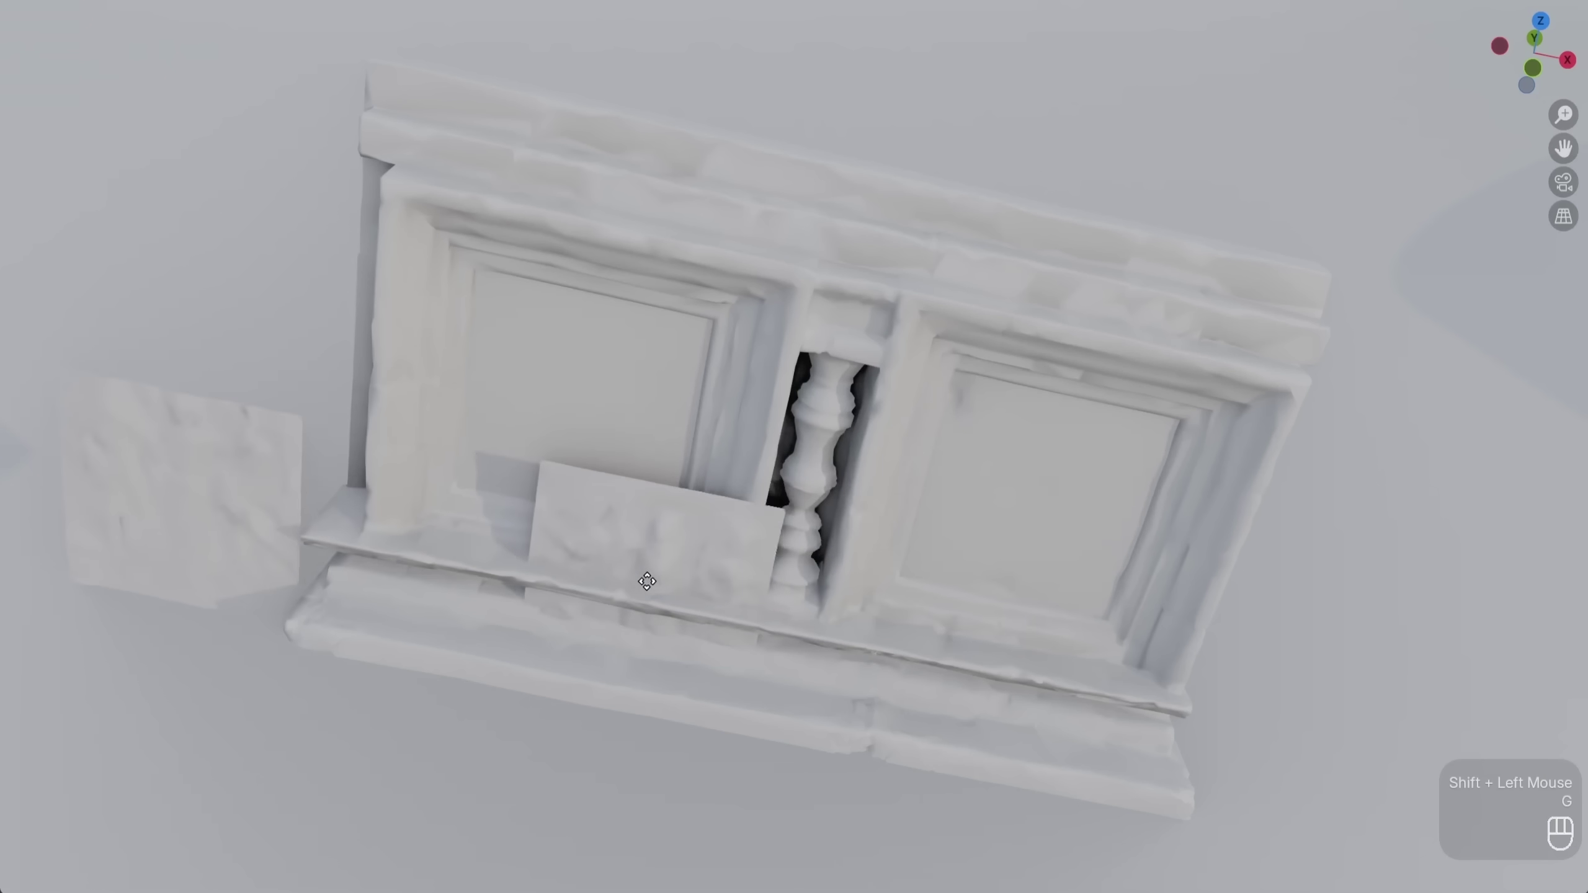
left_click(630, 515)
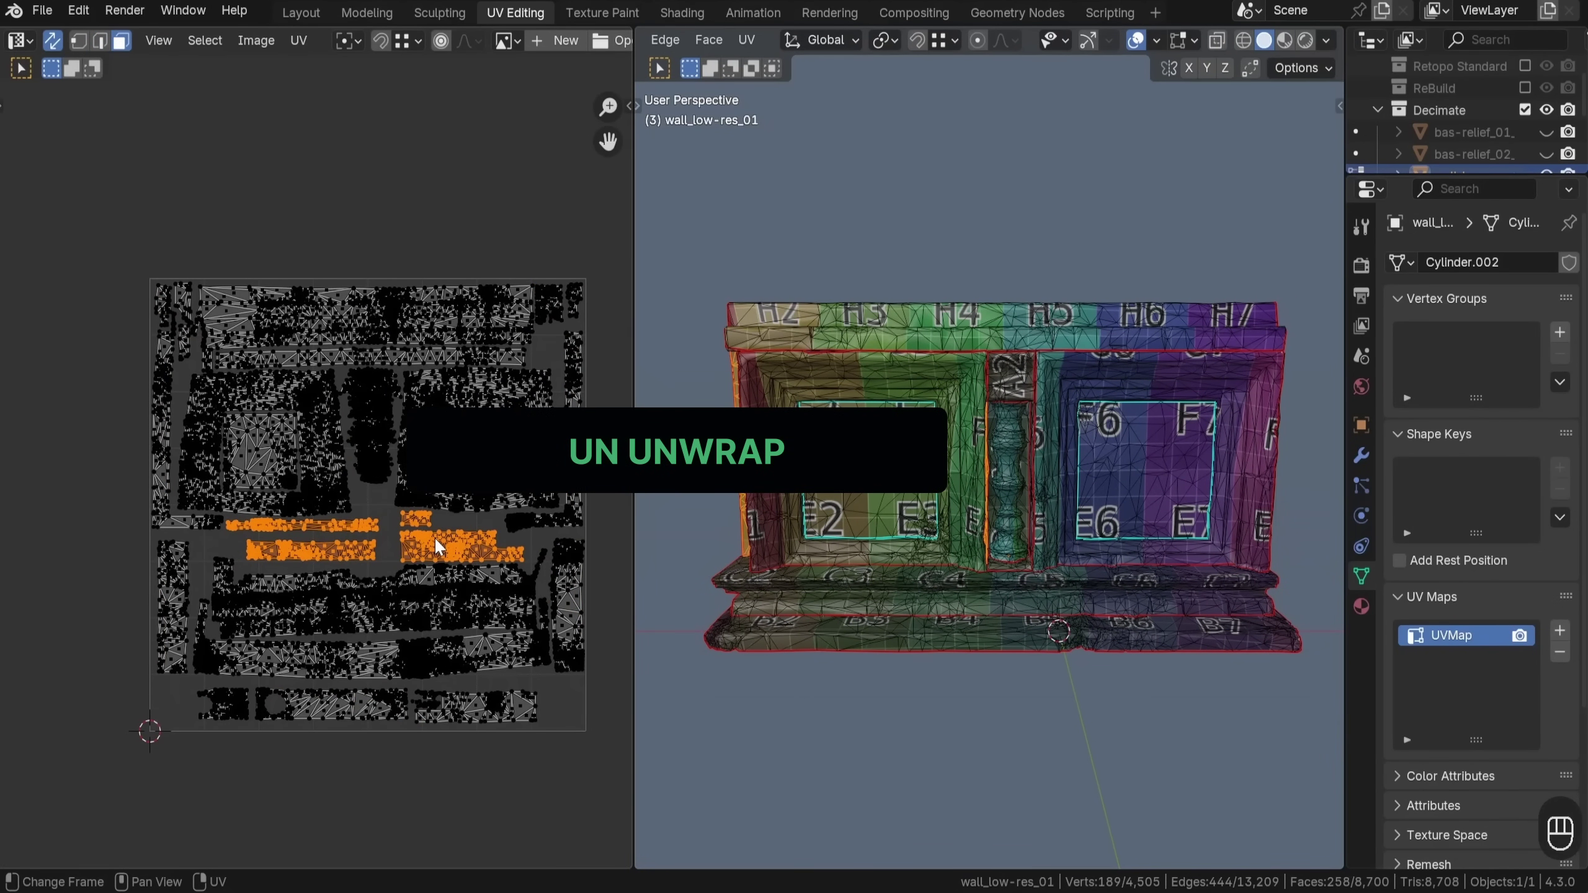
Select the linked UV islands and reproject their UVs from the front view
key("l")
key("l")
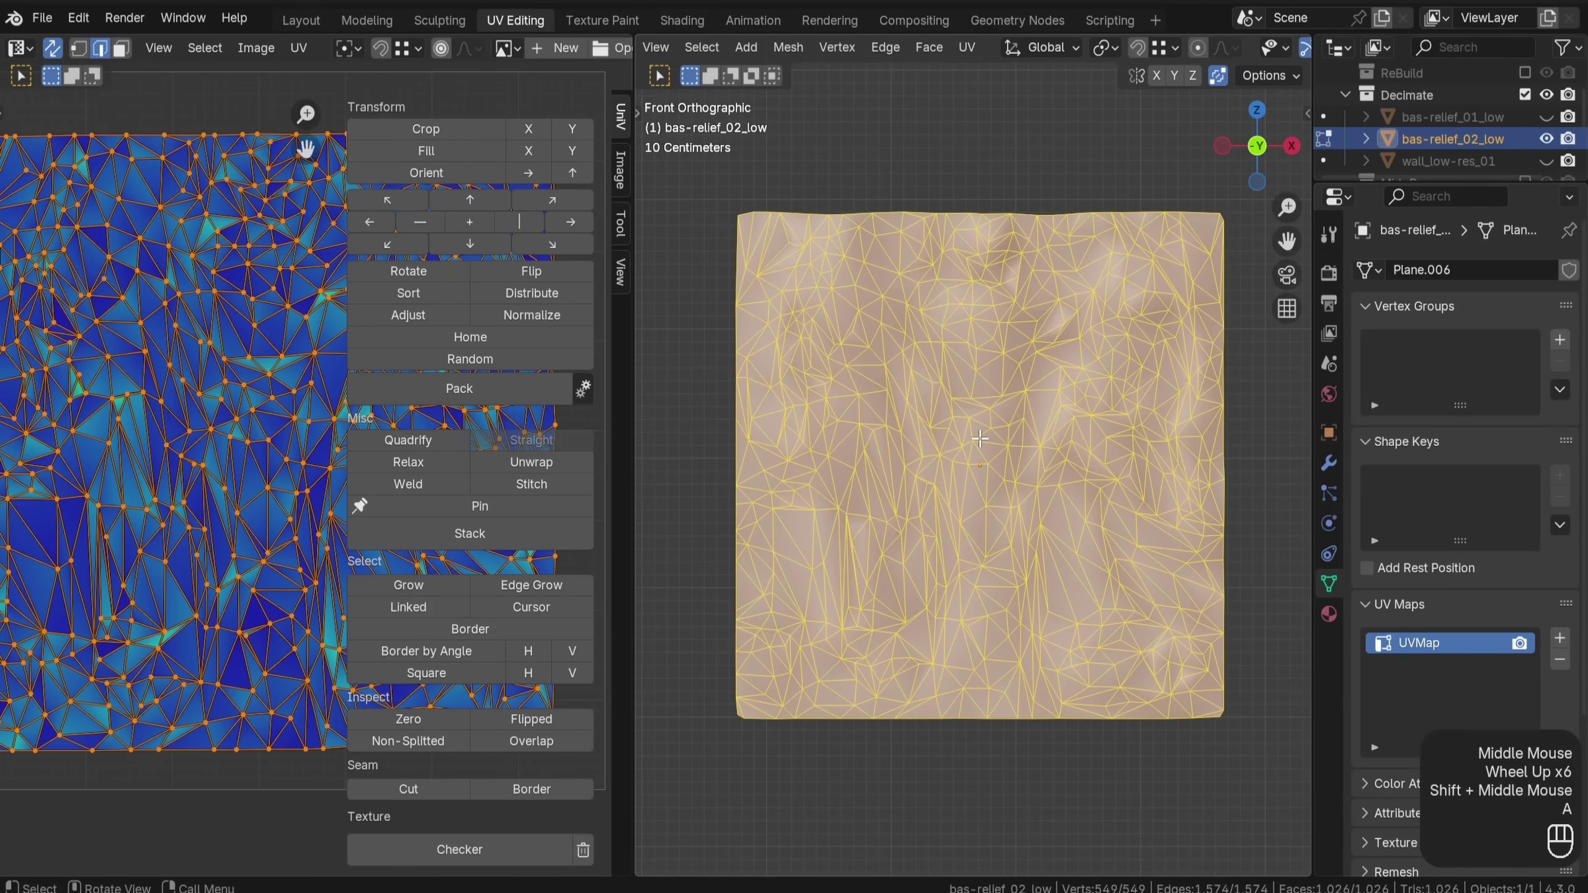
key("u")
left_click(918, 440)
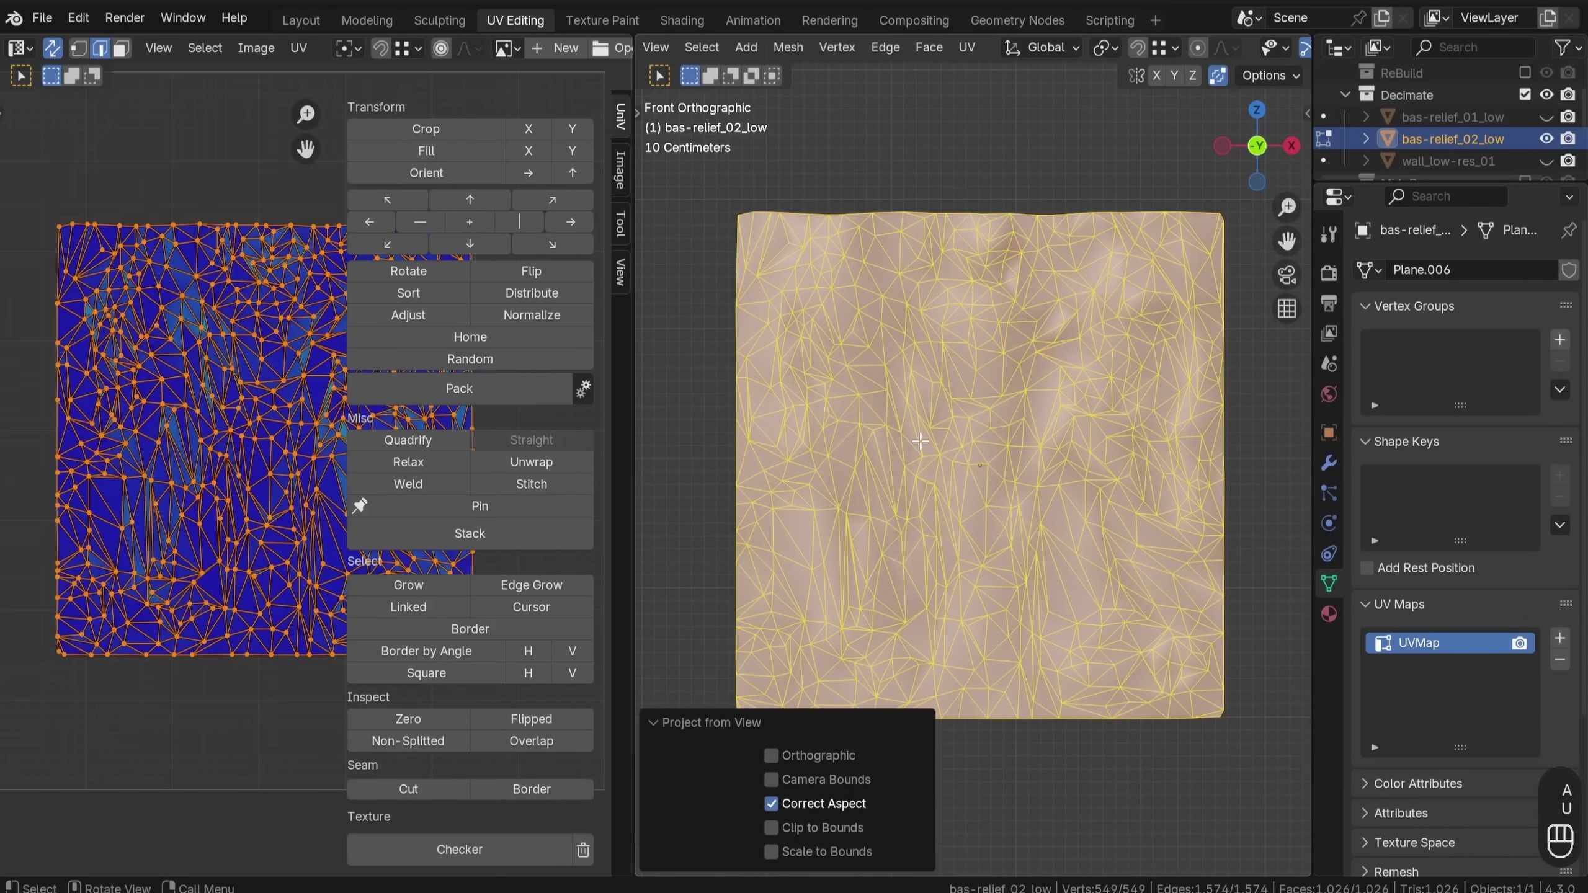
key("ctrl+space")
middle_click_drag(675, 488, 669, 498)
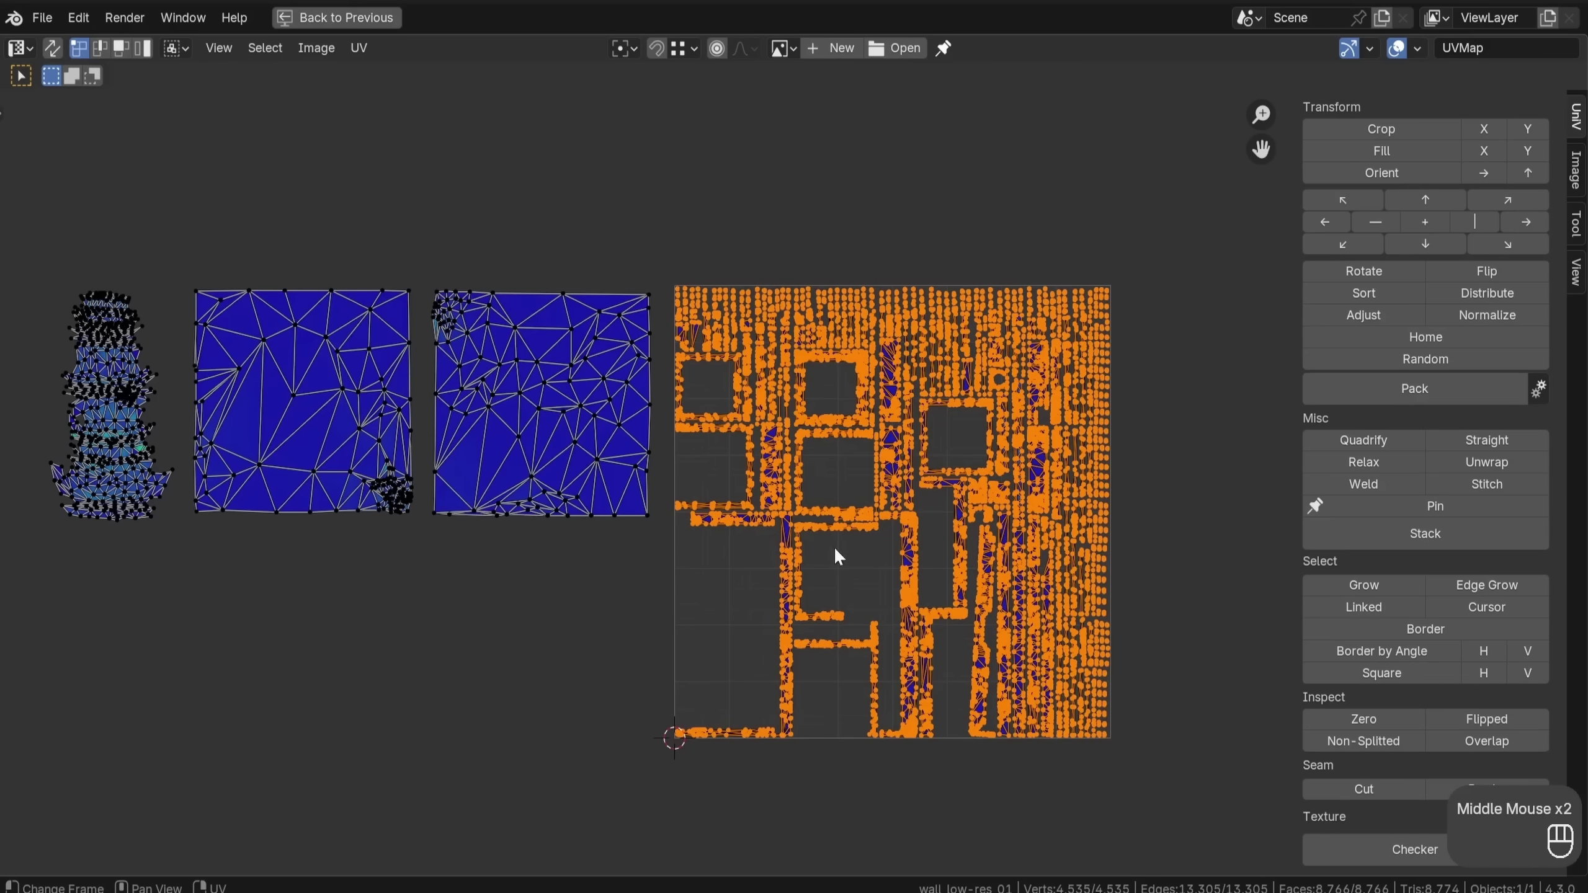
middle_click_drag(856, 562, 672, 524)
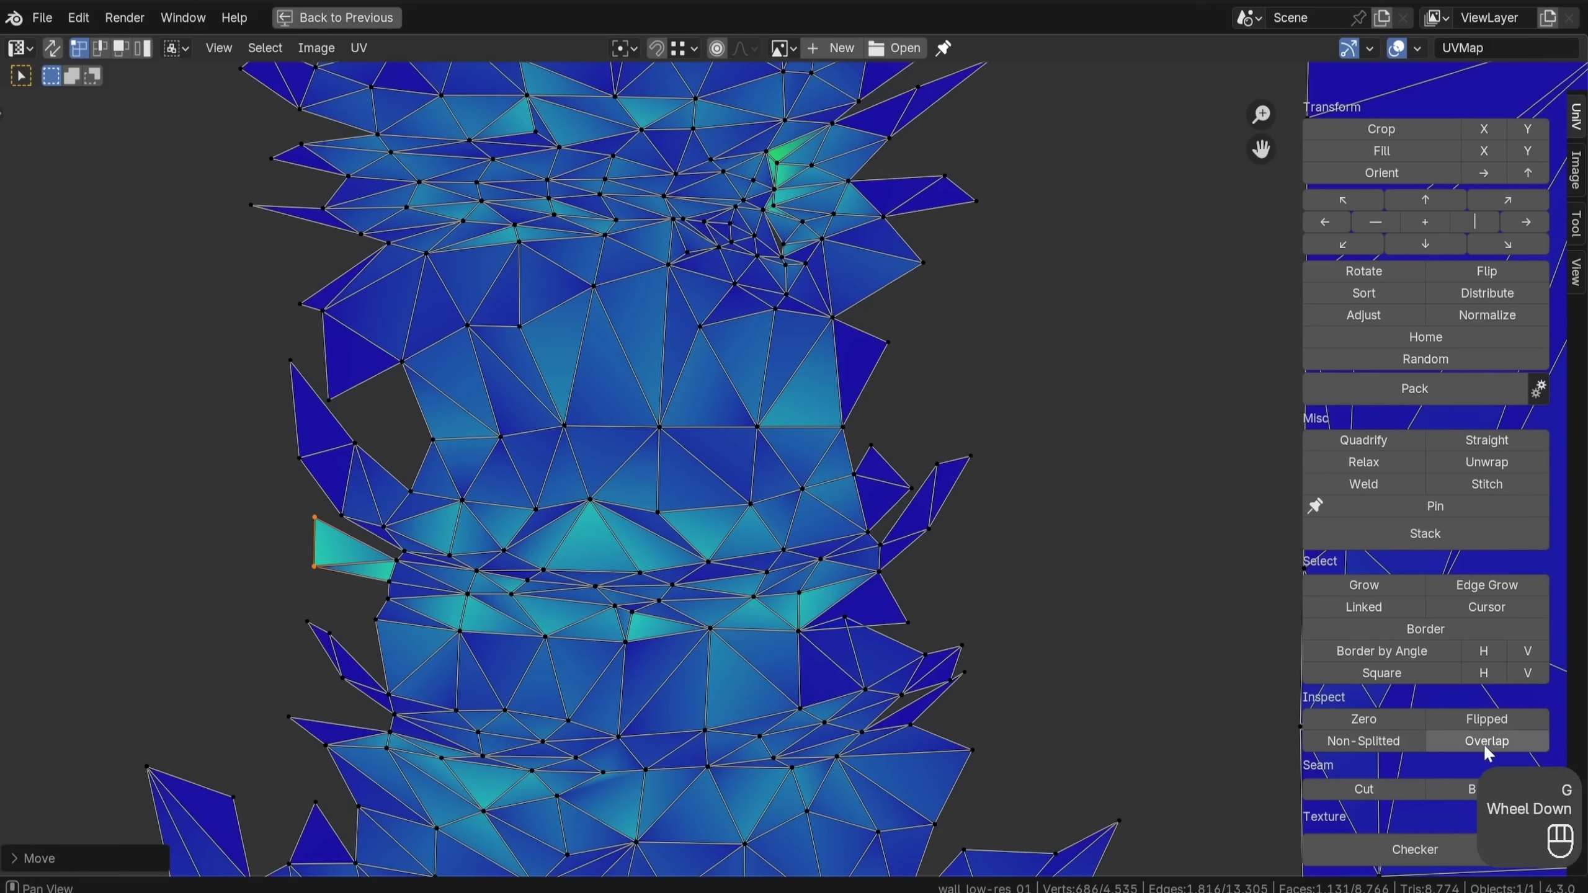
Run Overlap, then move two overlapping UV vertices apart with G
left_click(1484, 744)
middle_click_drag(851, 691, 809, 668)
scroll(719, 613, "up", 3)
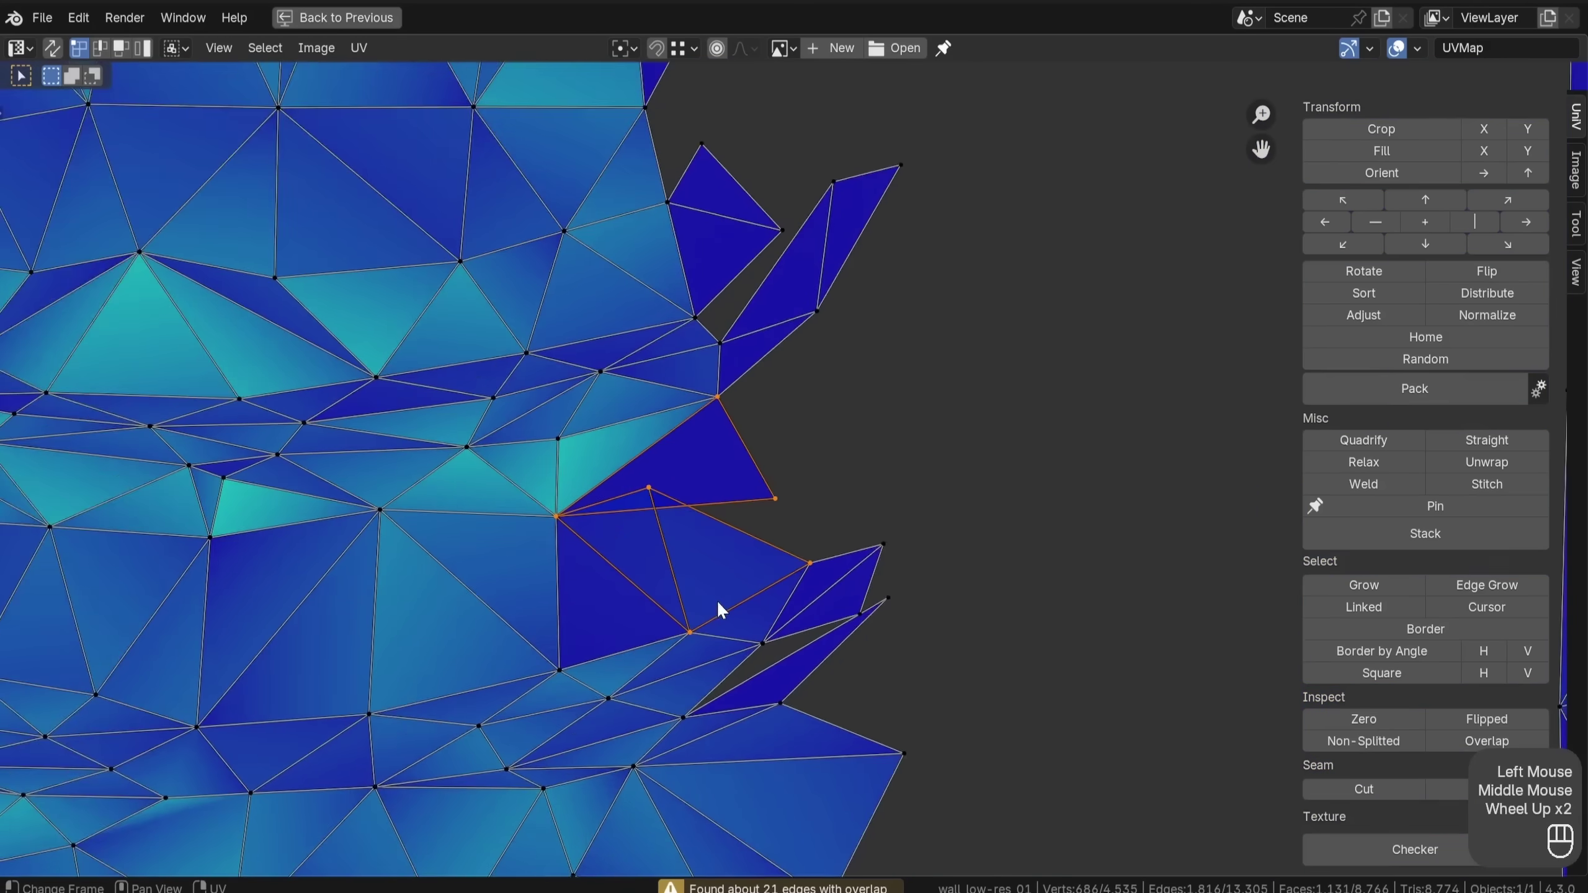
key("g")
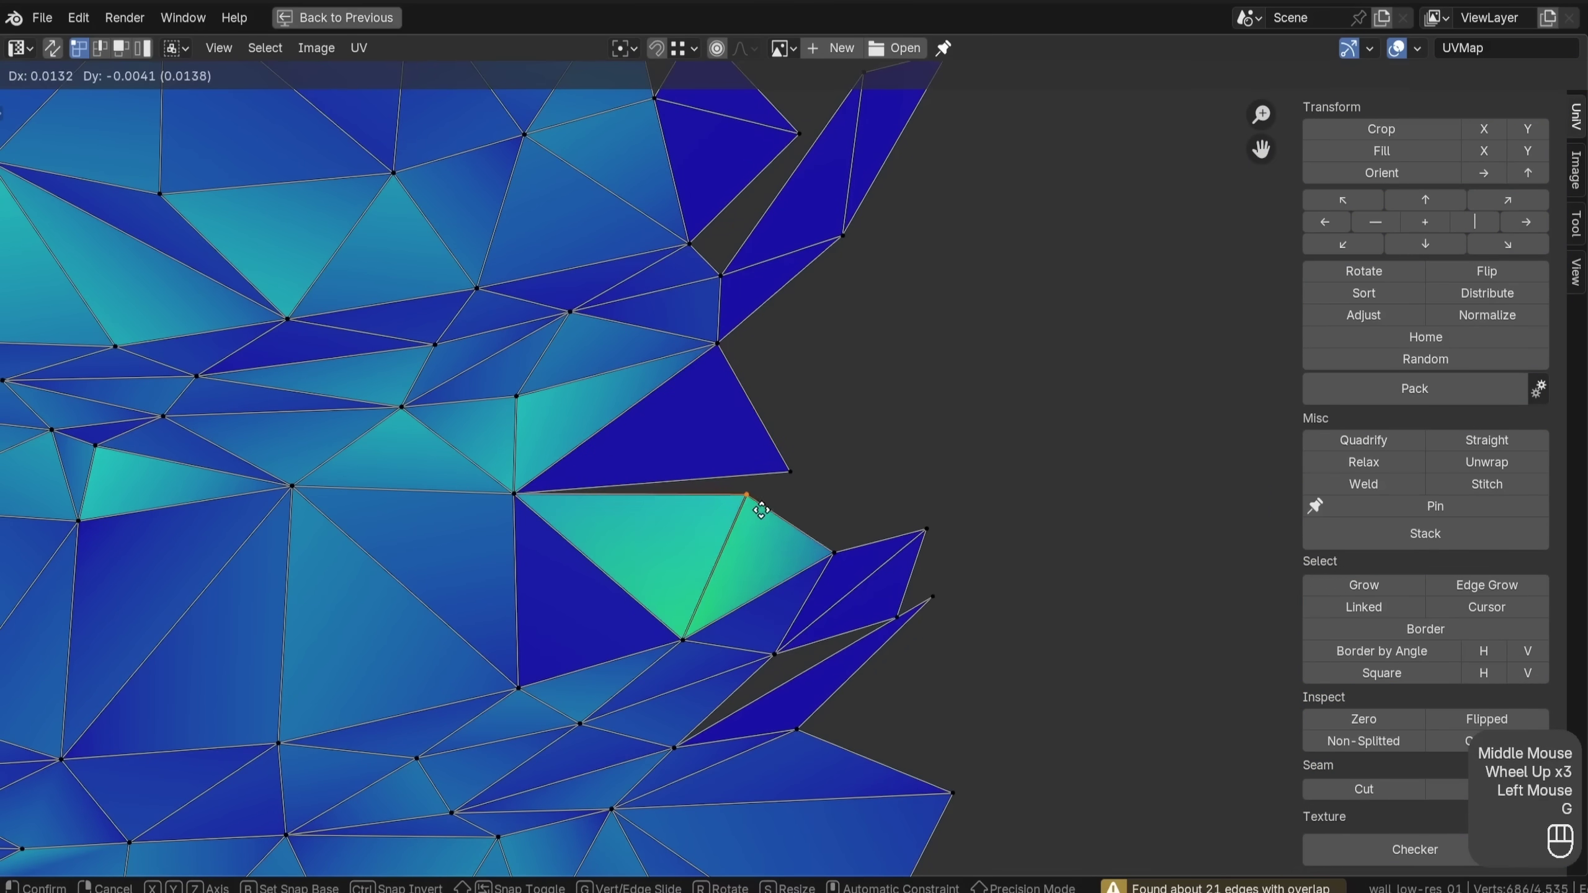
left_click(779, 493)
key("g")
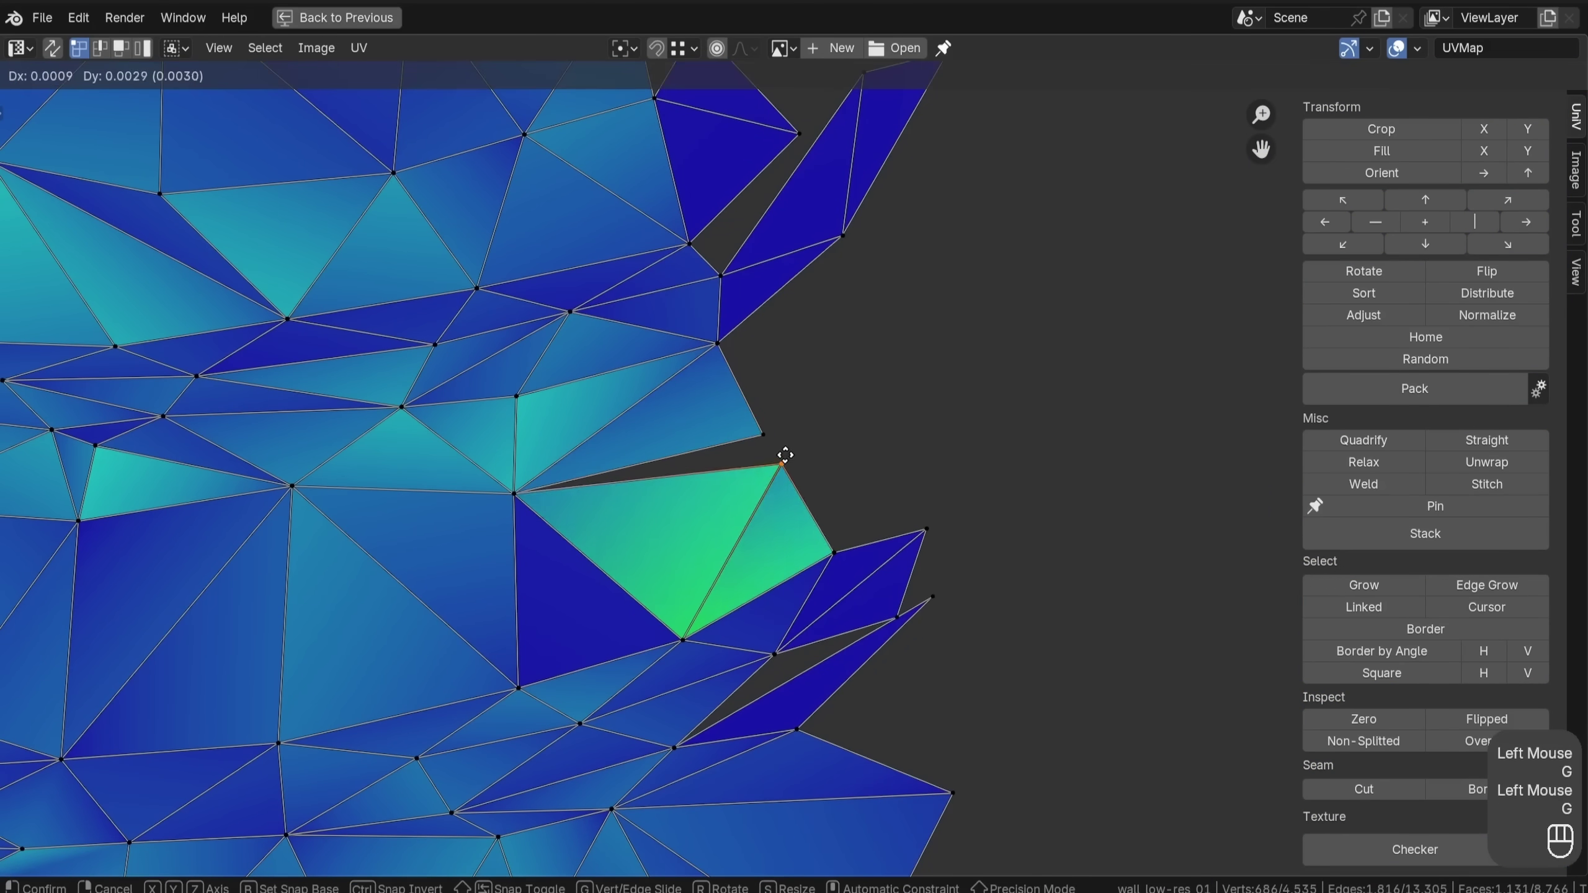
left_click(786, 453)
scroll(786, 453, "down", 3)
middle_click_drag(692, 521, 699, 531)
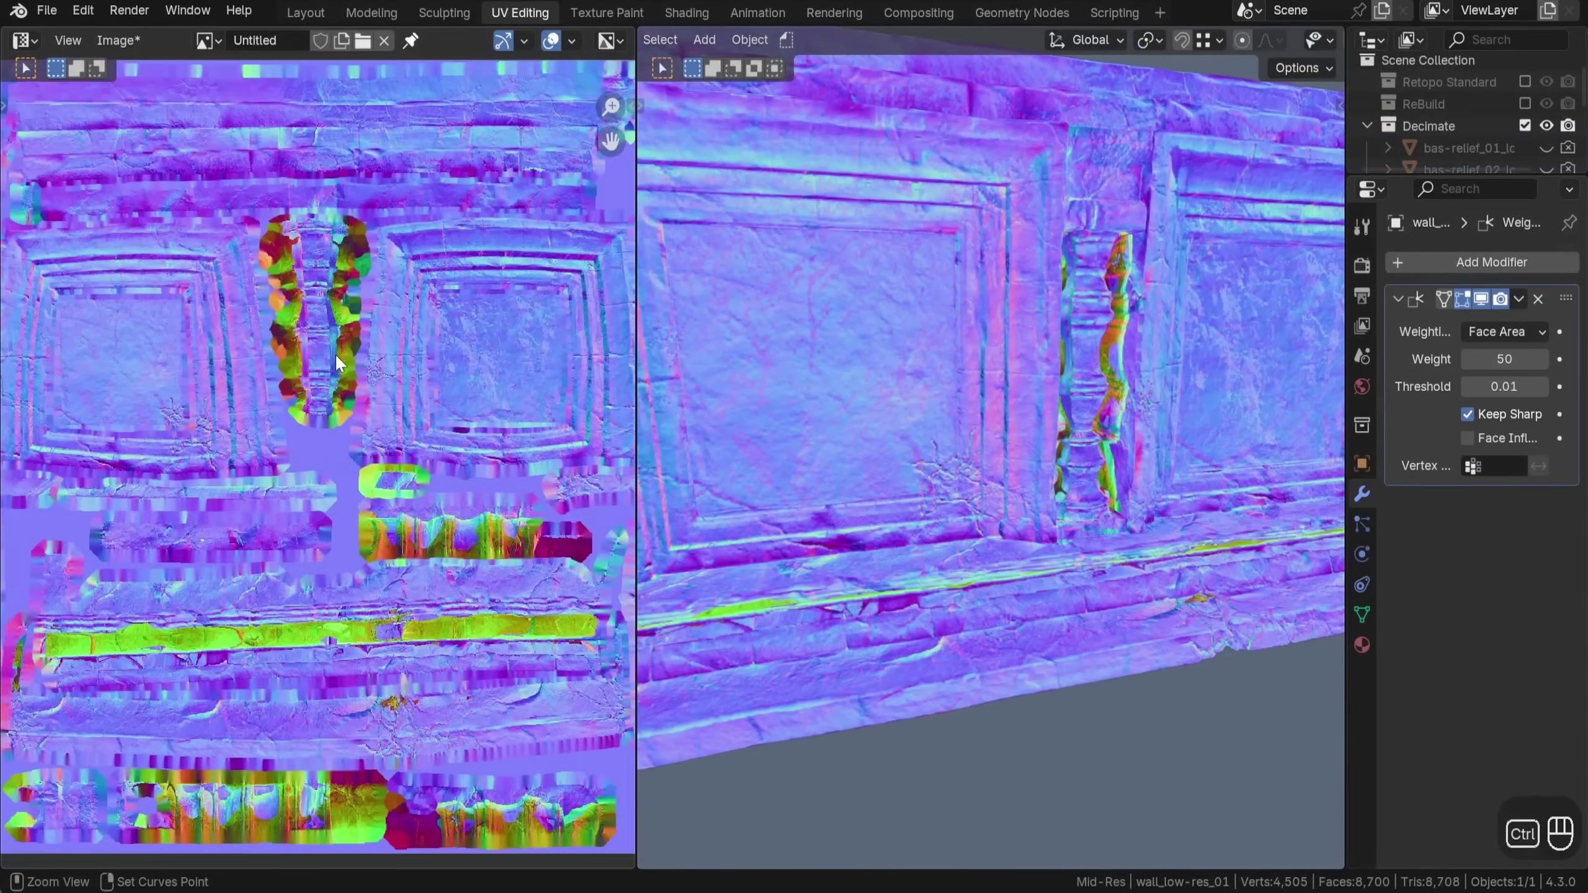
Start the Normal bake, Selected to Active, from the sphere, torus and cylinder onto the plane
middle_click_drag(1066, 351, 980, 371)
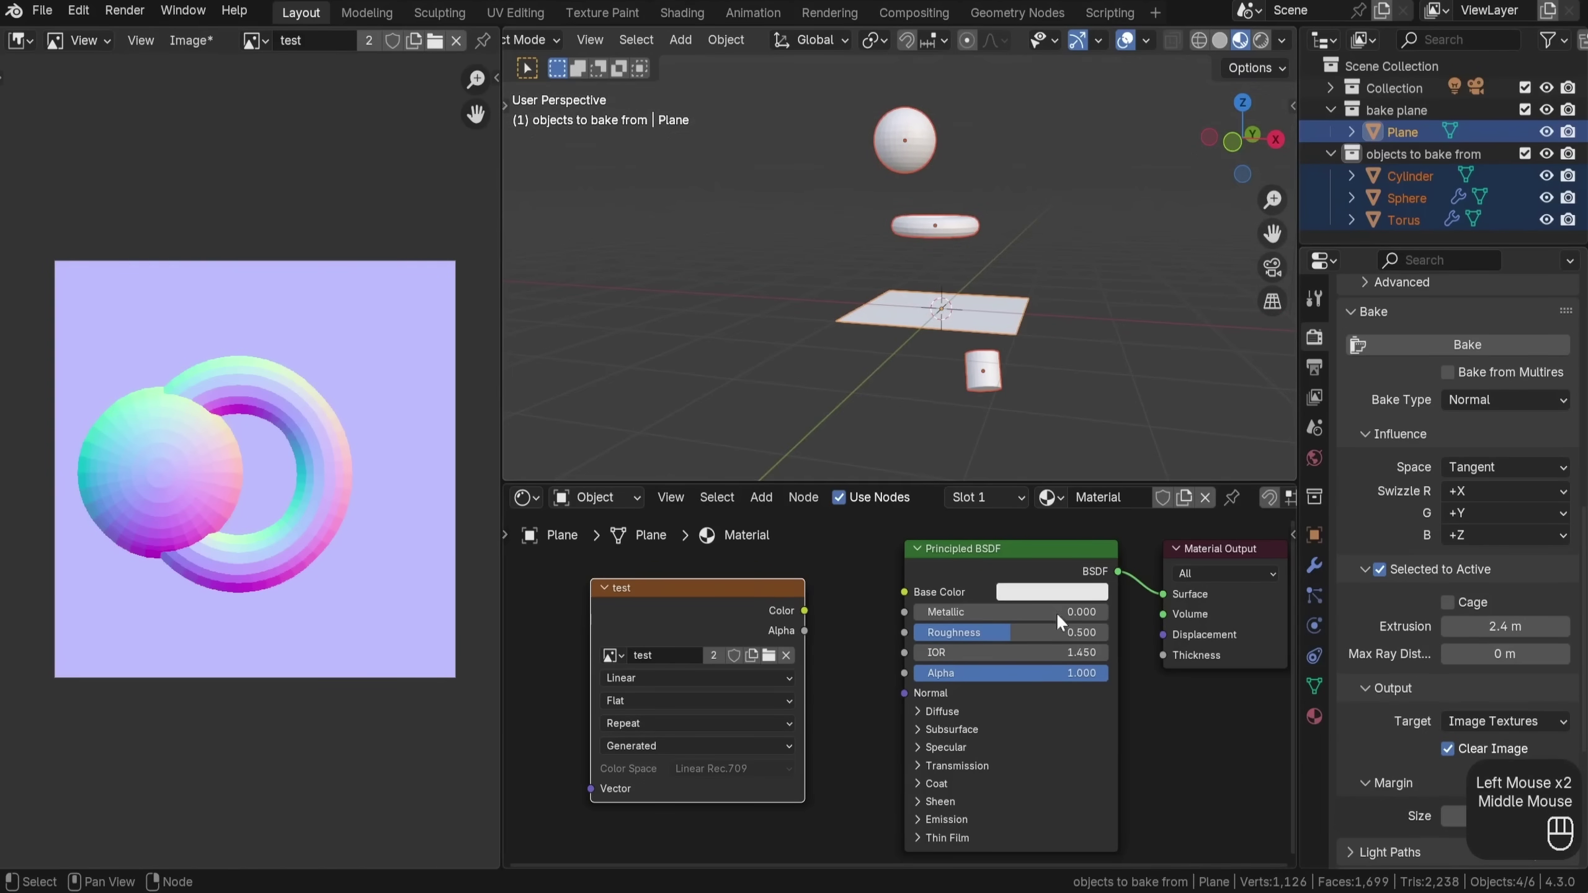
left_click(1459, 348)
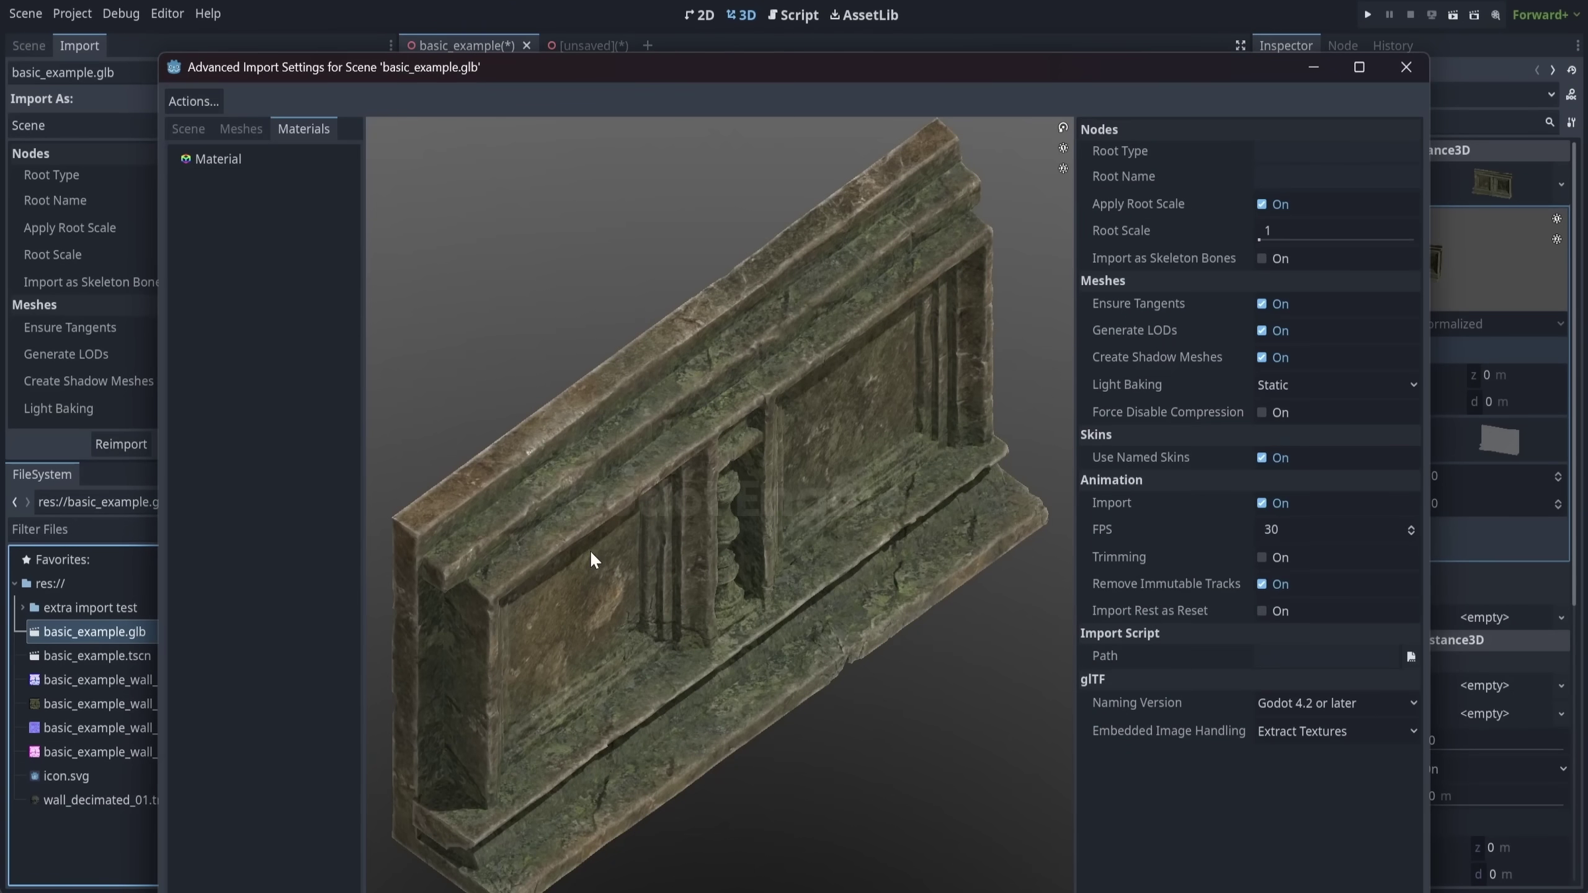
Enable Use External on the wall's material and link it to wall_decimated_01.tres
left_click(219, 160)
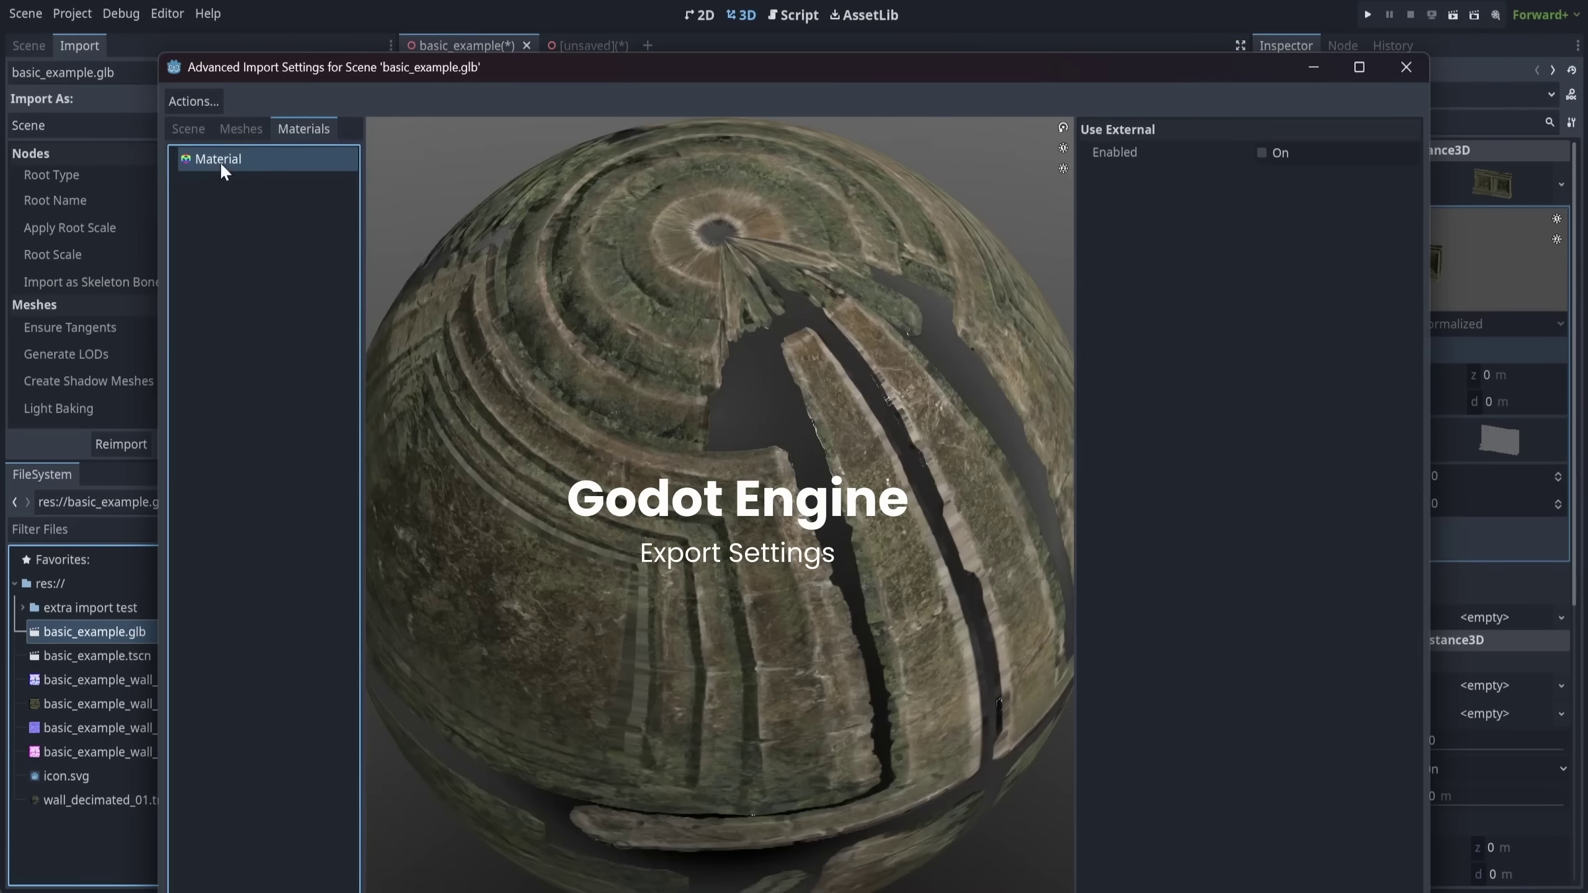
left_click(1264, 152)
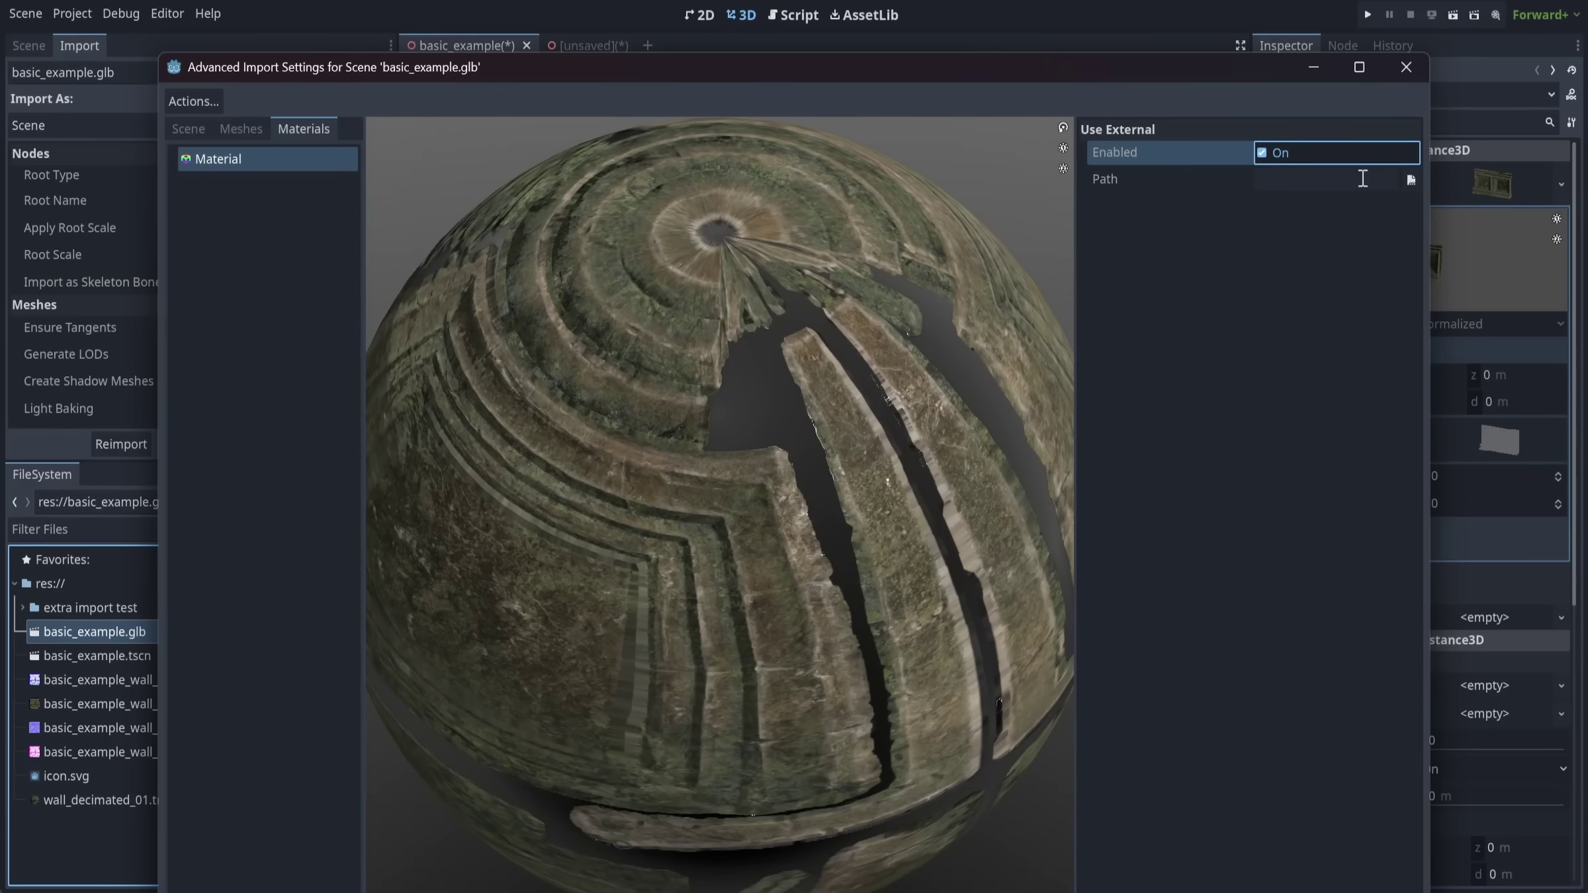
left_click(1410, 180)
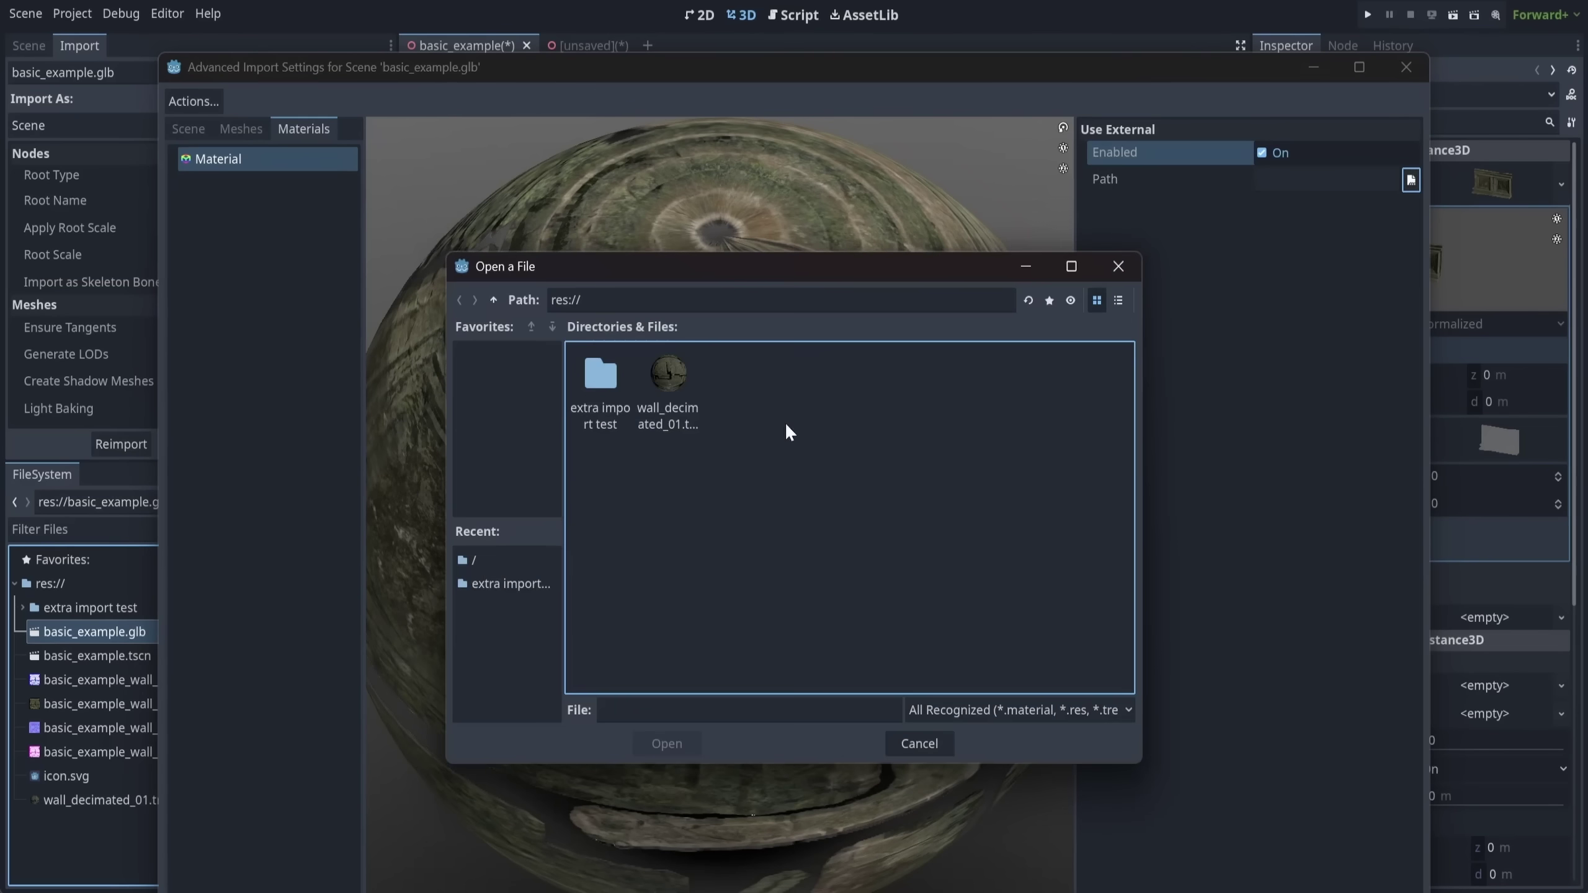
double_click(680, 386)
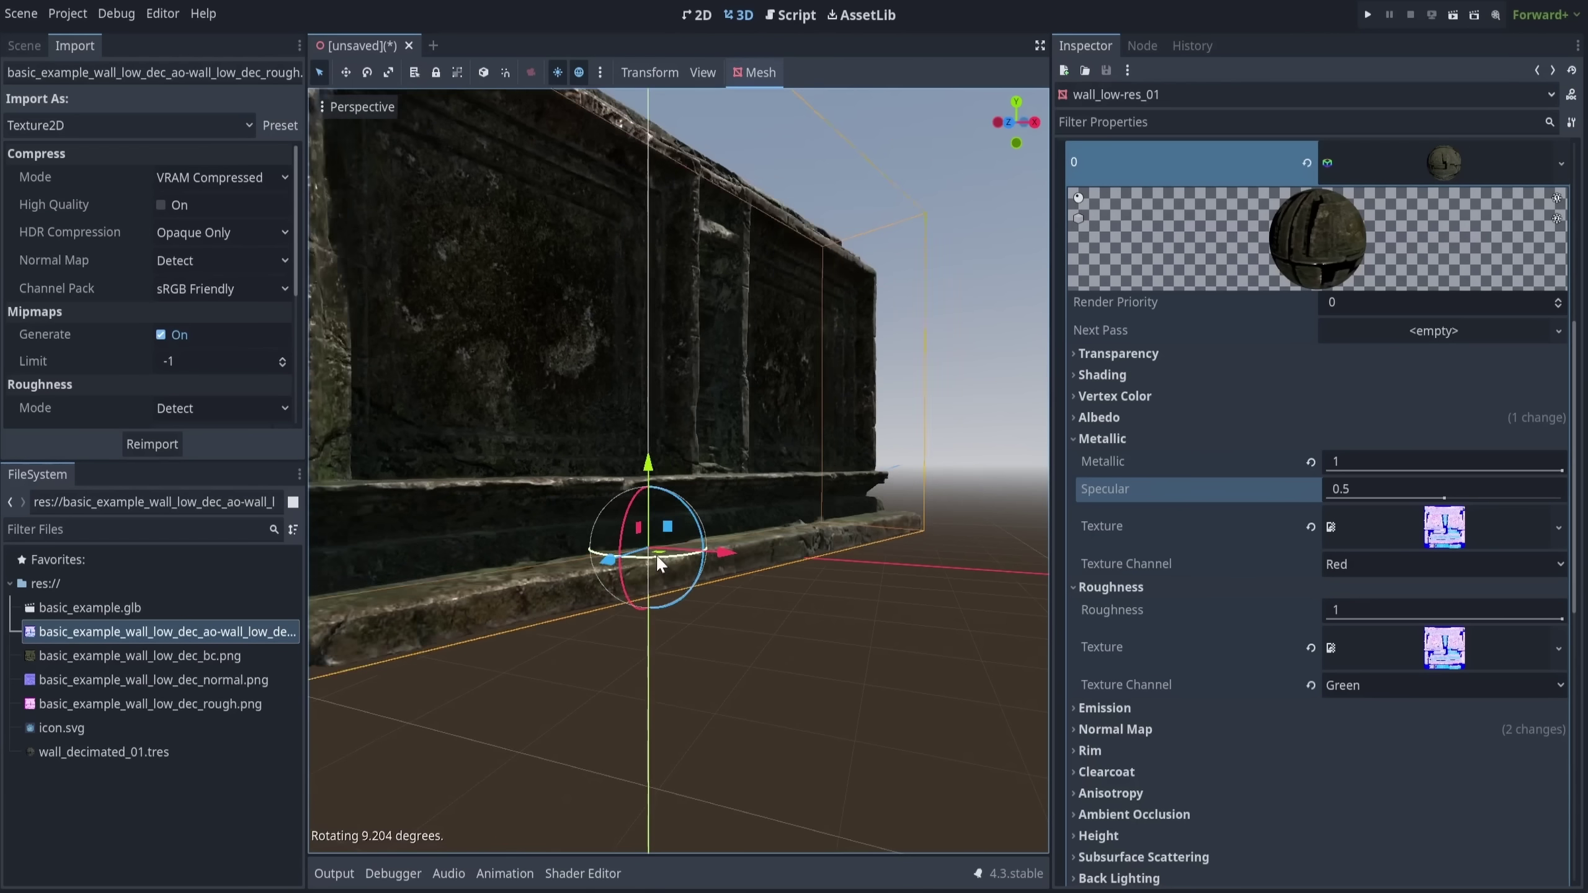
left_click_drag(654, 563, 668, 554)
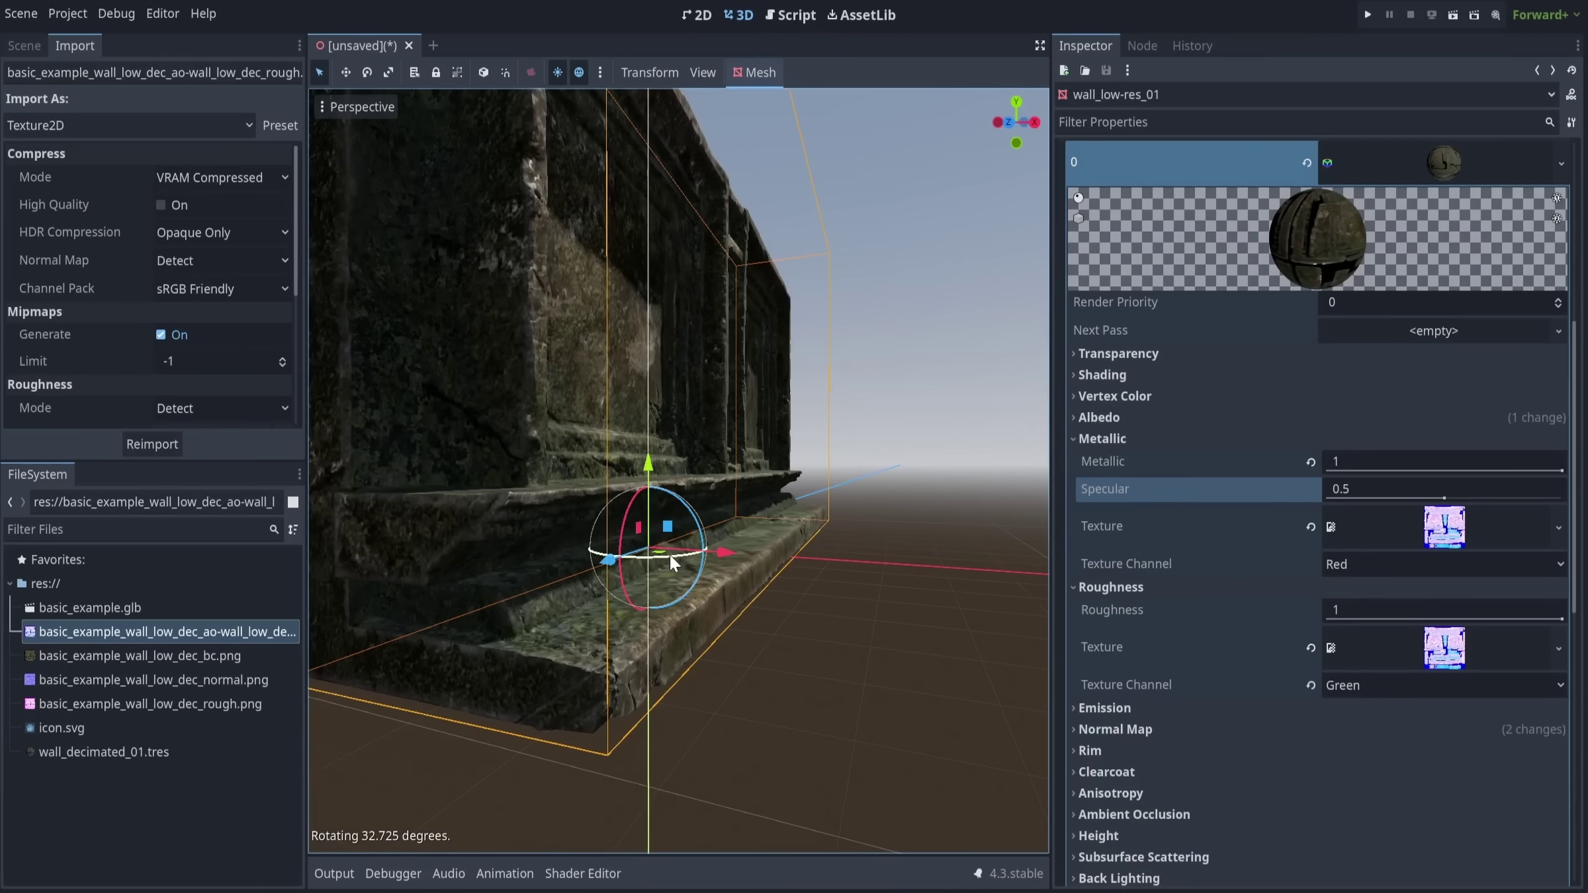
middle_click_drag(669, 553, 694, 564)
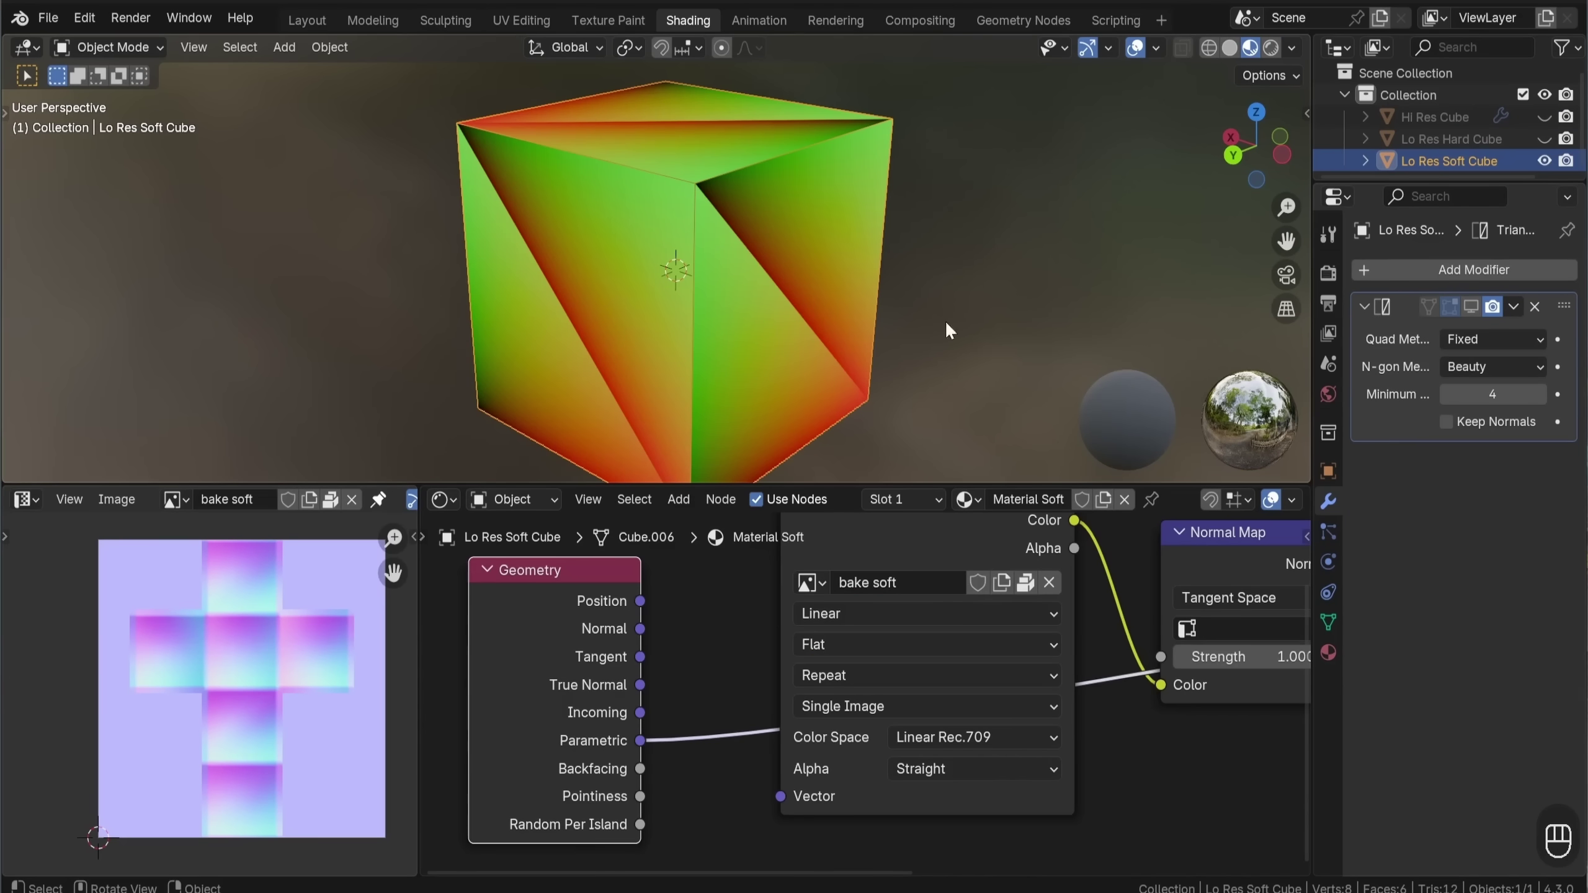
Show the Triangulate modifier in the viewport on Lo Res Soft Cube, making 12 triangles
left_click(1471, 307)
left_click(1474, 338)
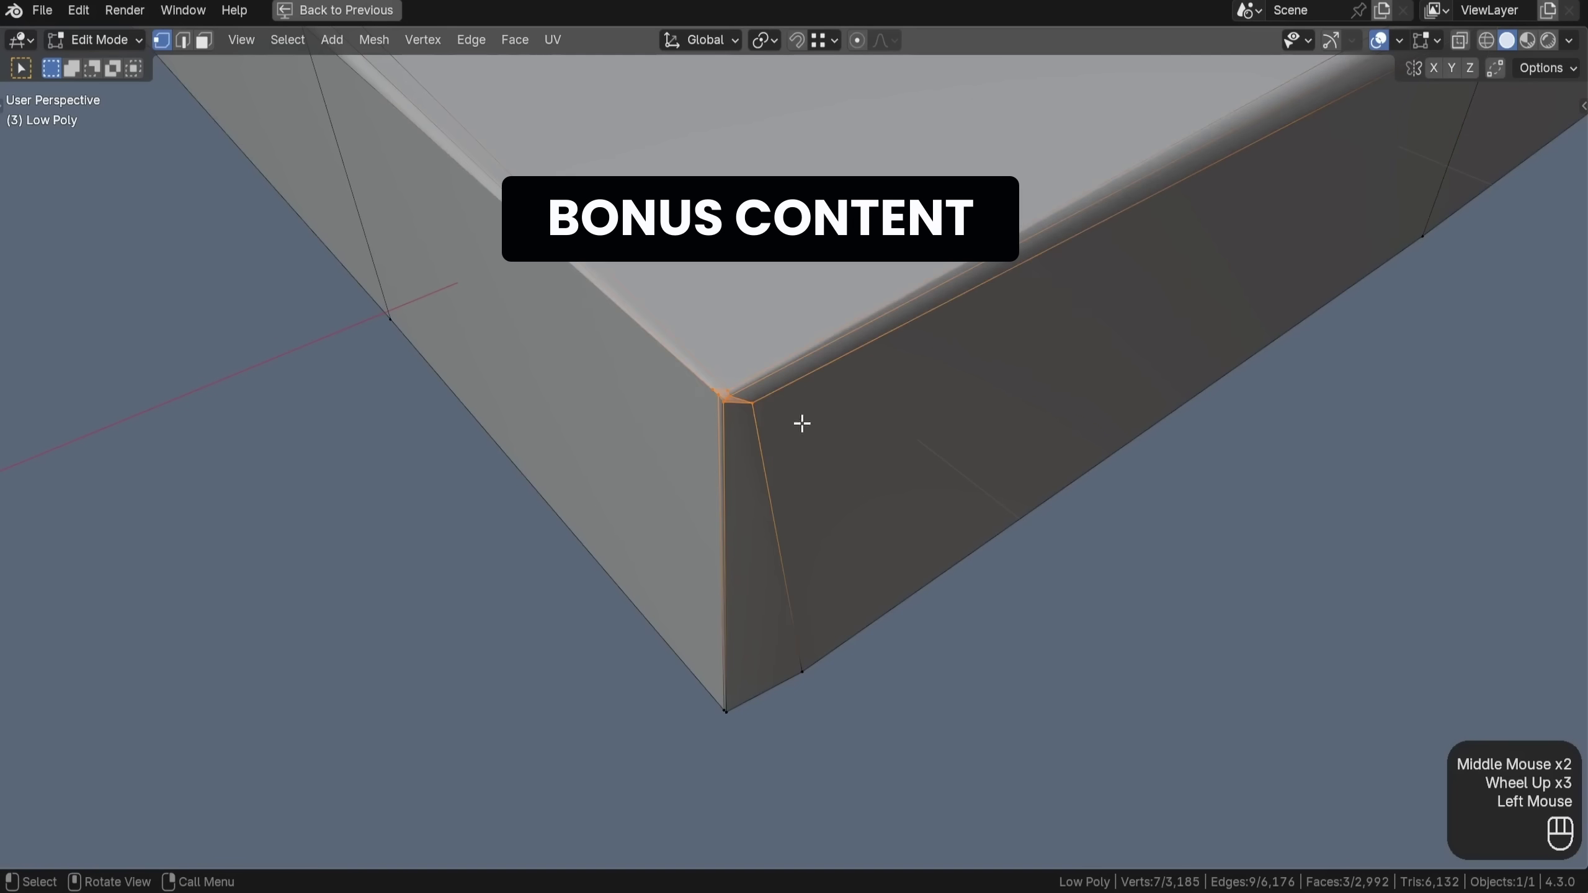
Turn off UV Stretch in the UV editor overlays and select all UV islands
scroll(781, 410, "down", 1)
scroll(765, 401, "down", 2)
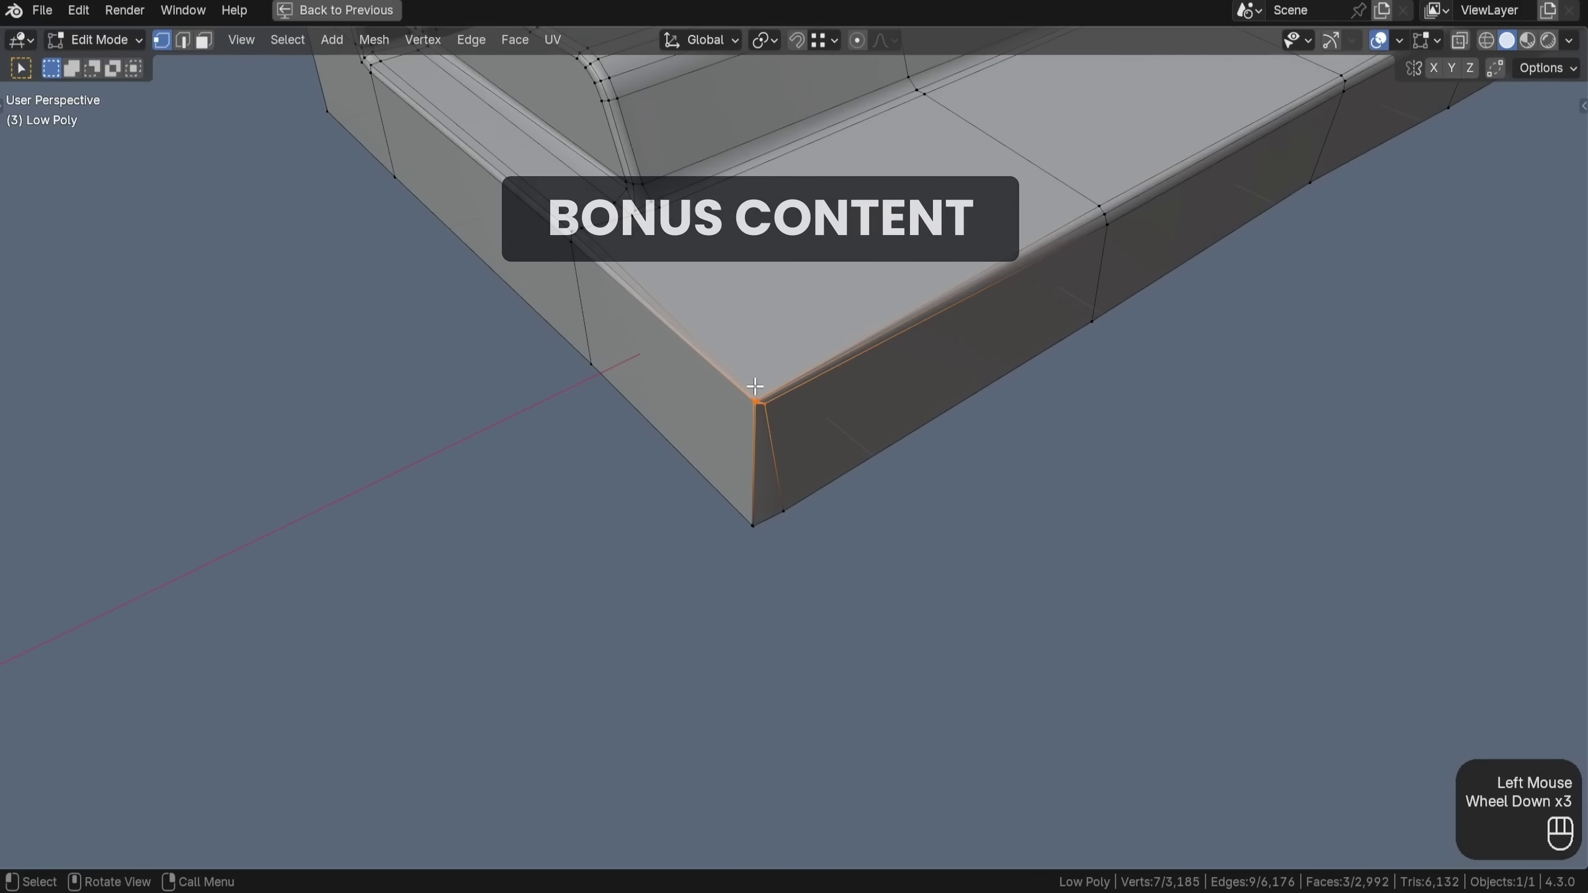
scroll(773, 390, "down", 1)
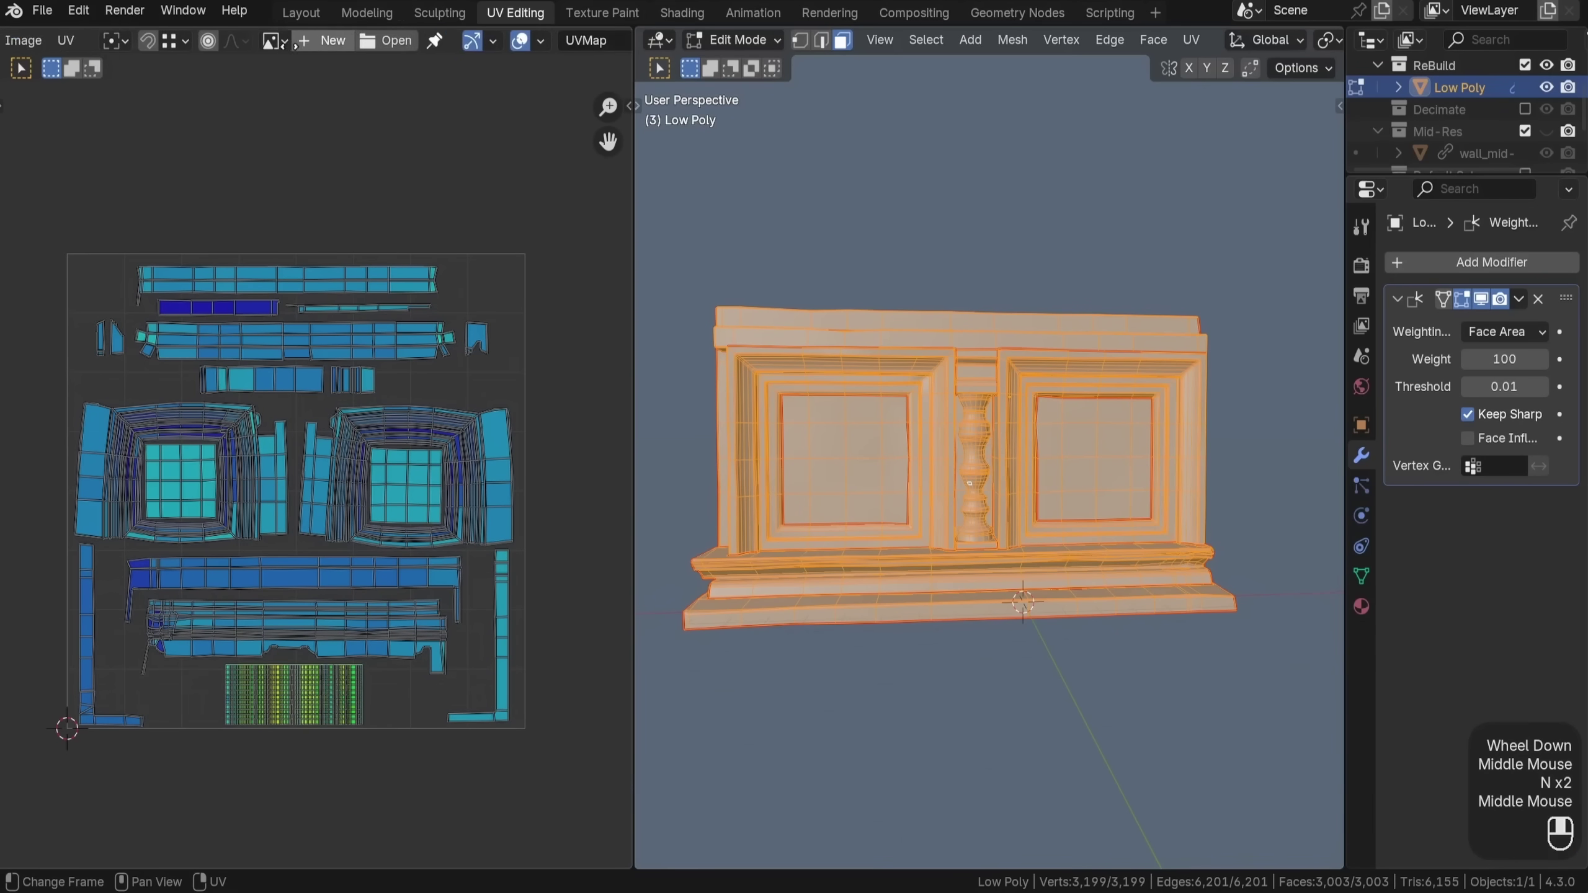
left_click(504, 41)
left_click(371, 286)
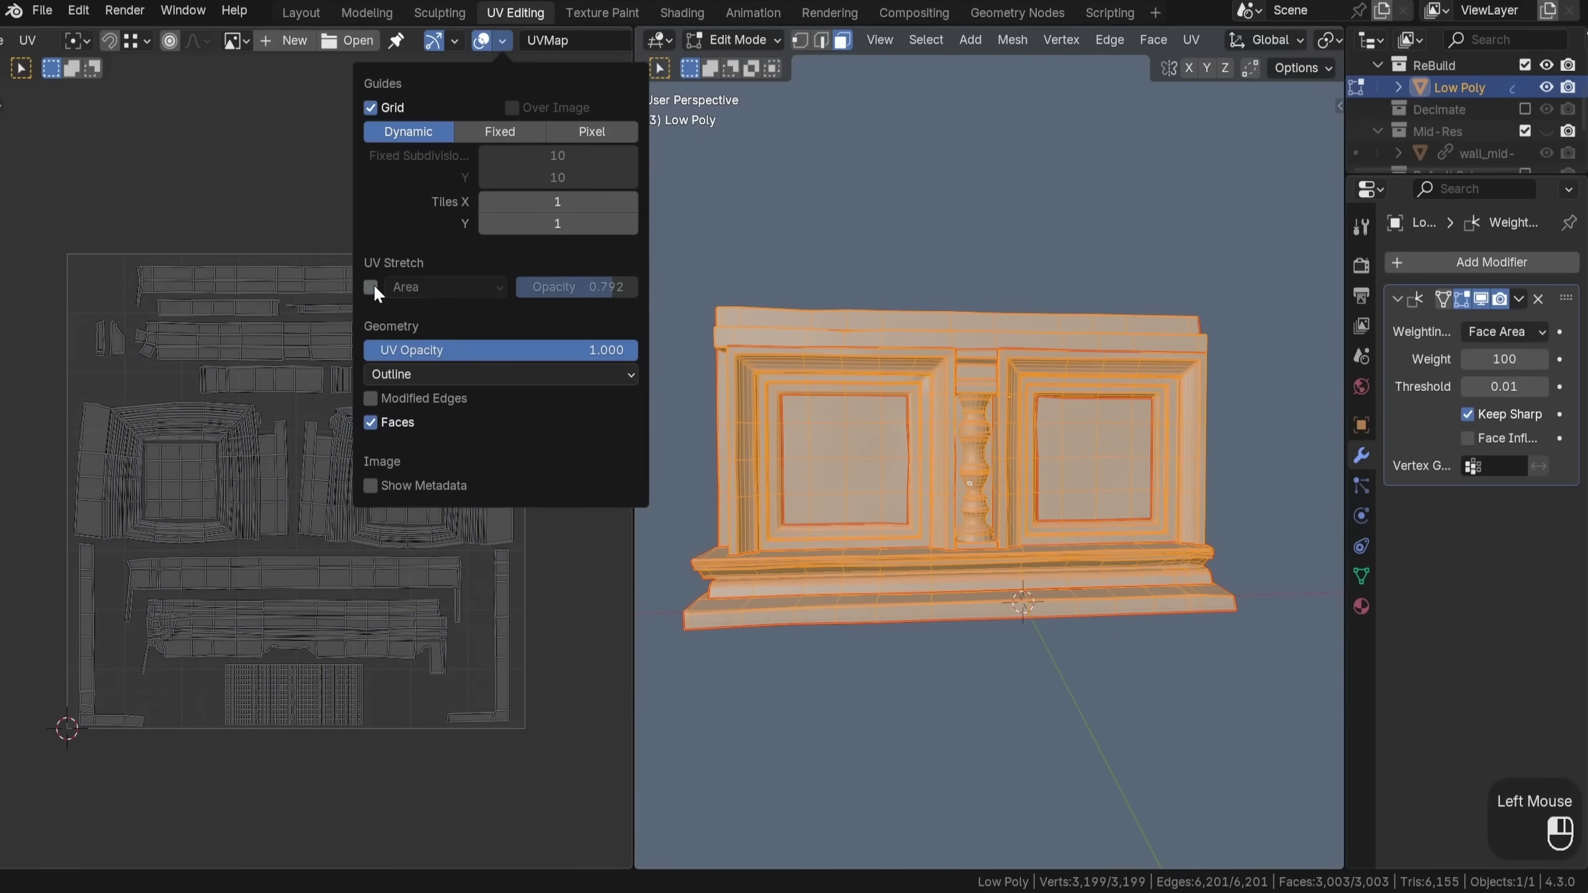
key("a")
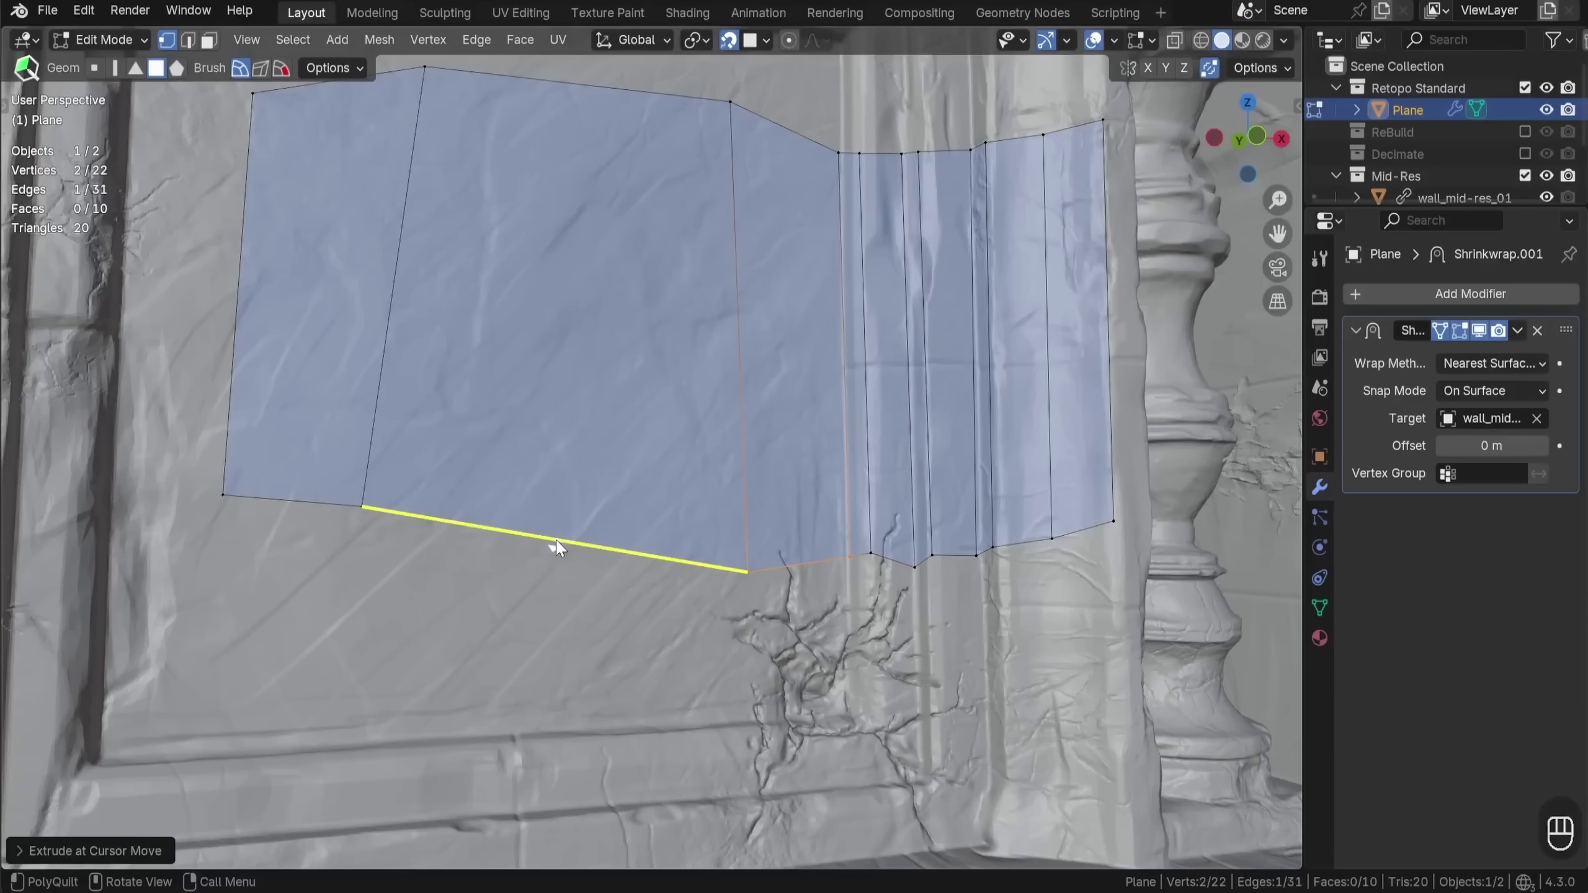
Extrude a new face down from the retopology plane's bottom edge with PolyQuilt
left_click_drag(556, 541, 559, 596)
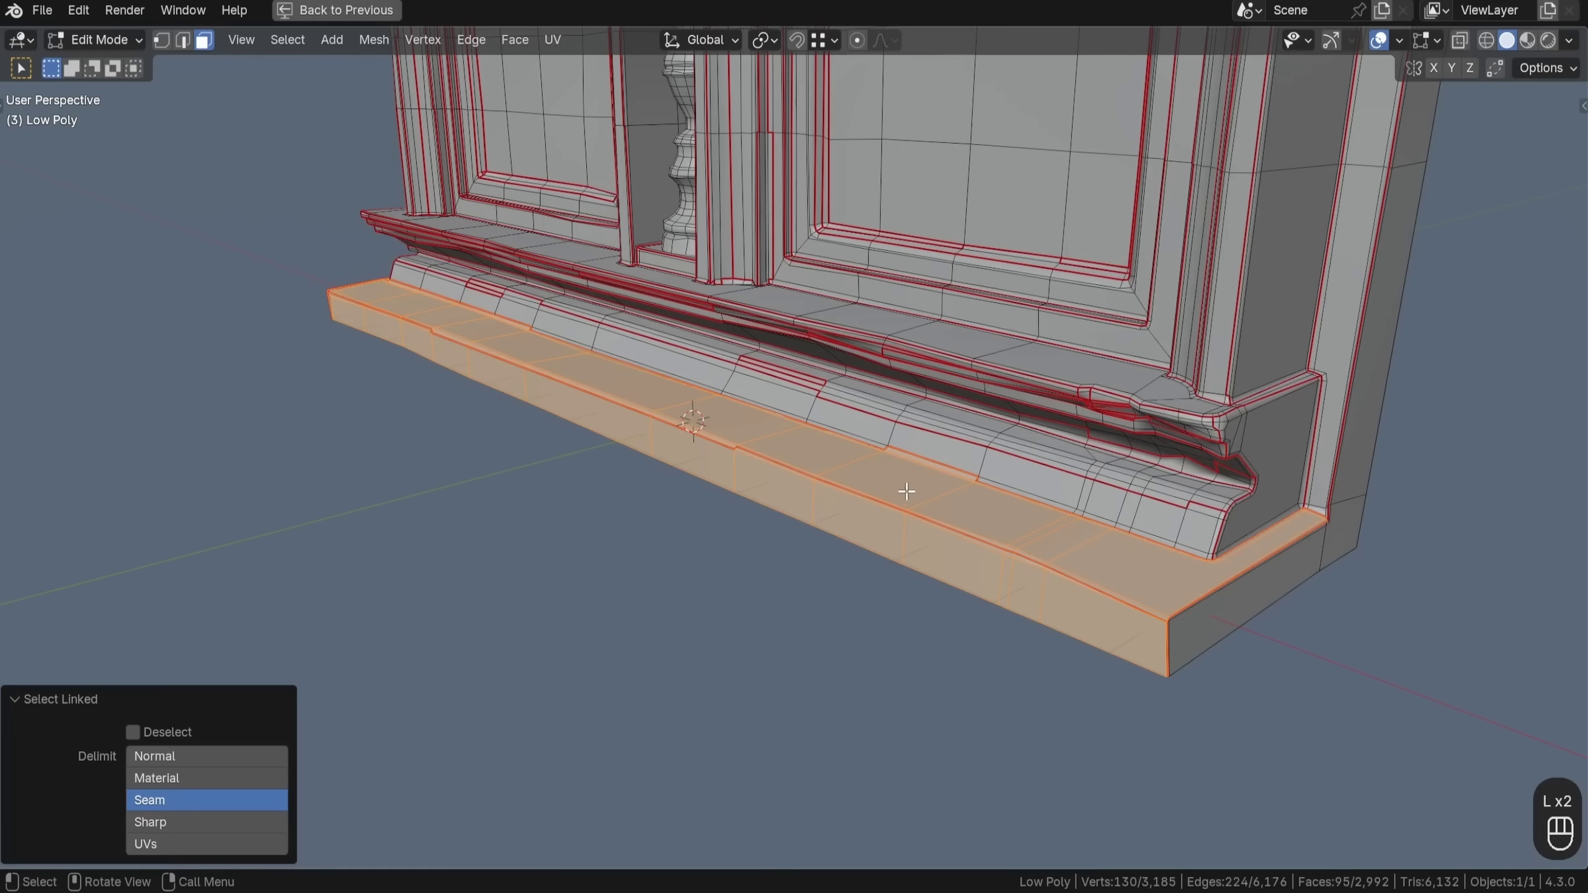
mouse_move(803, 526)
middle_mouse_down()
mouse_move(900, 568)
mouse_move(867, 598)
mouse_move(894, 598)
middle_mouse_up()
scroll(900, 567, "up", 4)
scroll(848, 591, "up", 3)
left_click(912, 623, "shift")
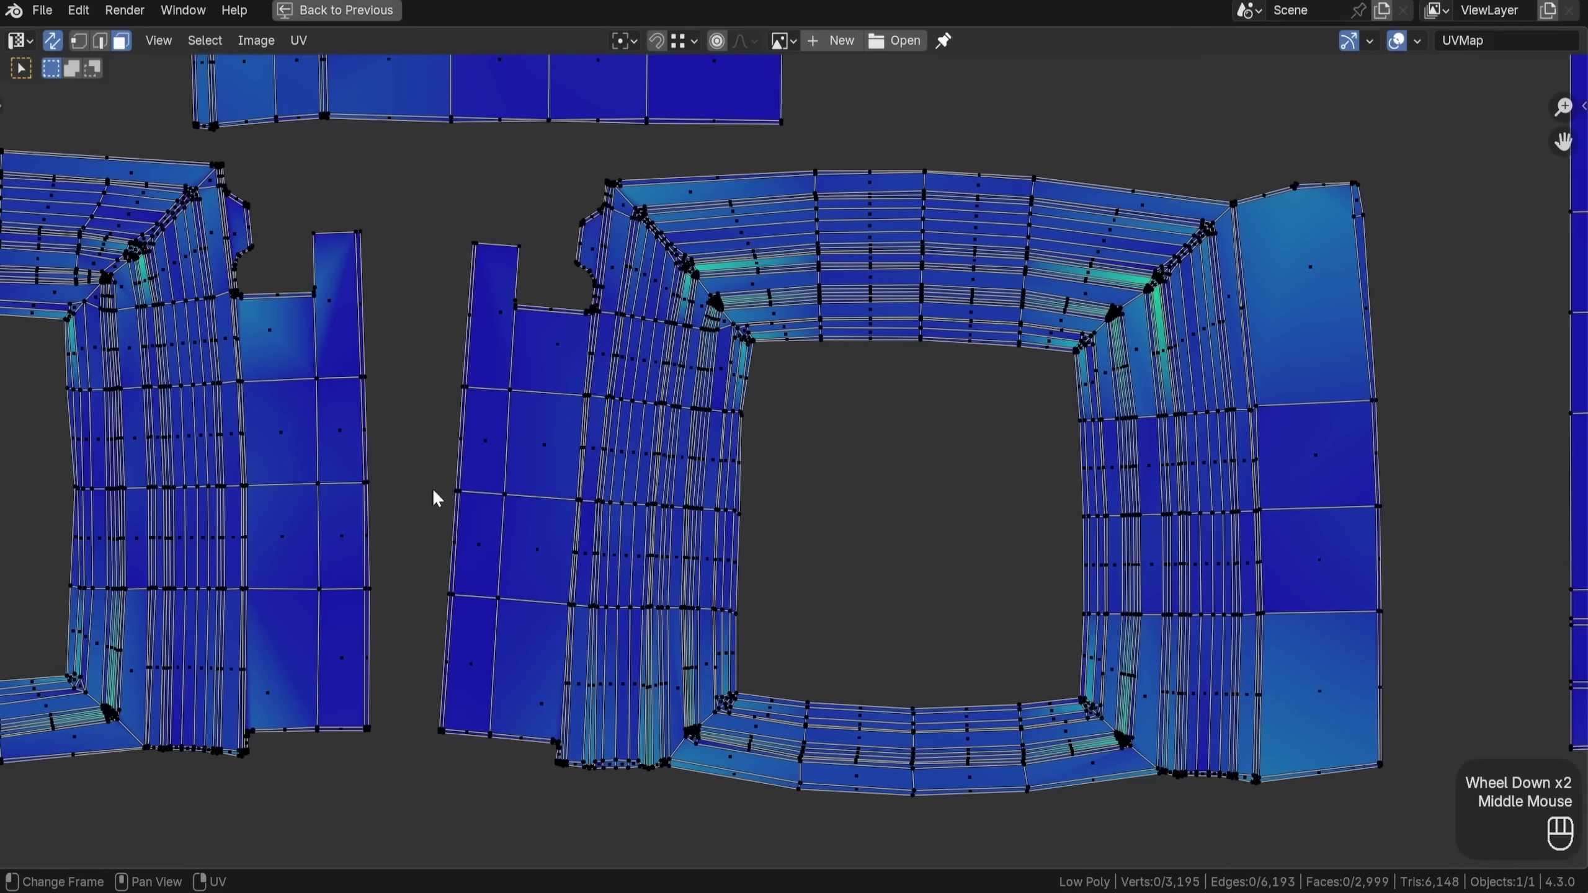
scroll(438, 498, "down", 2)
middle_click_drag(475, 525, 627, 571)
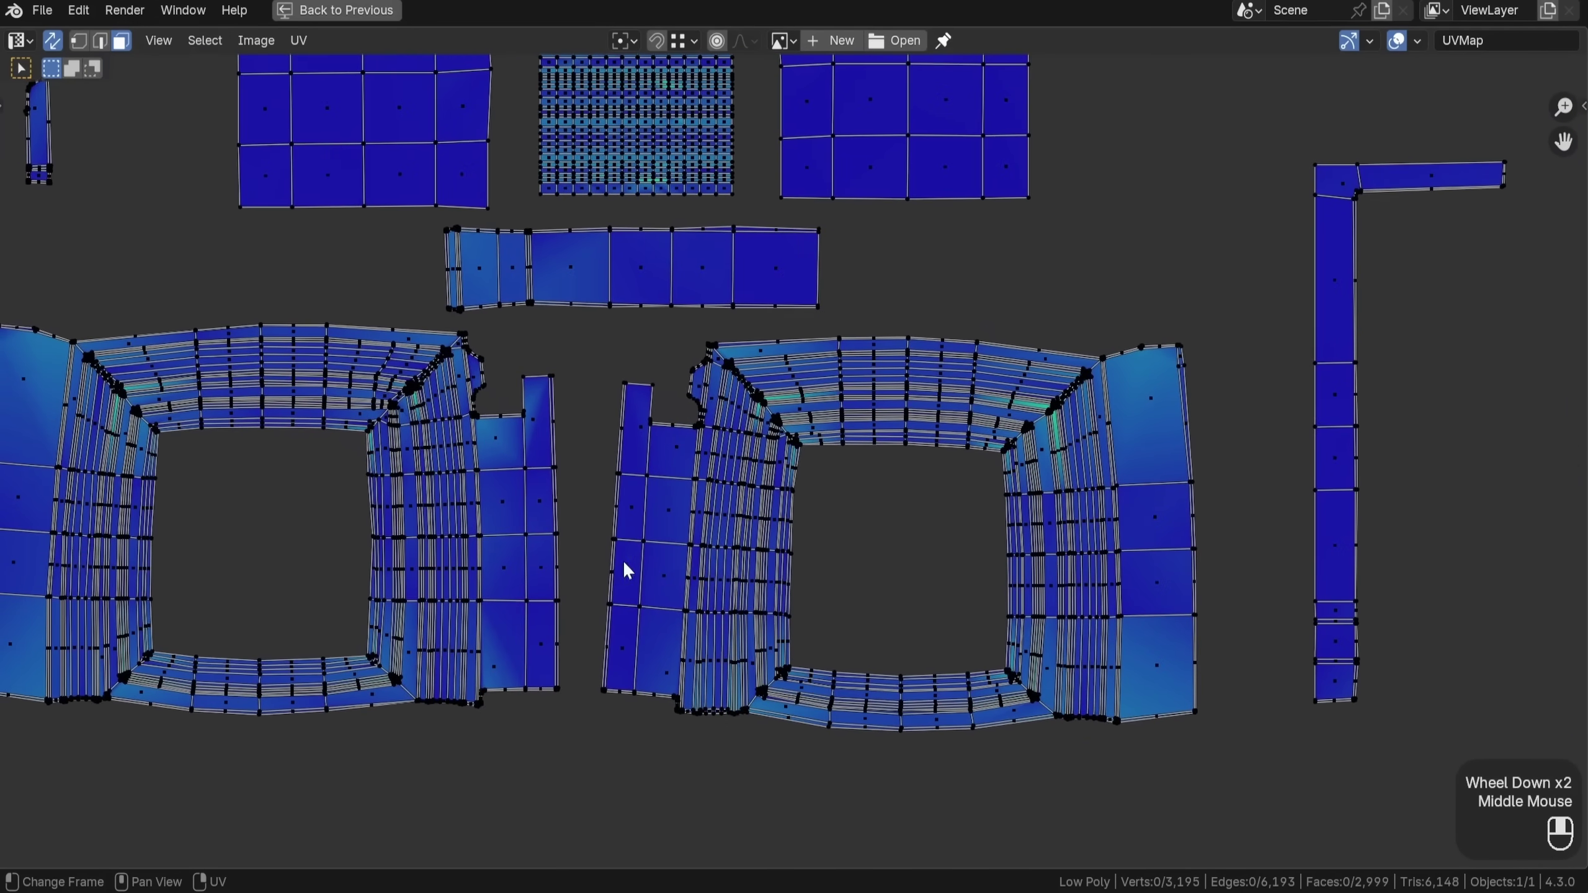
middle_click_drag(446, 480, 593, 548)
scroll(429, 471, "down", 1)
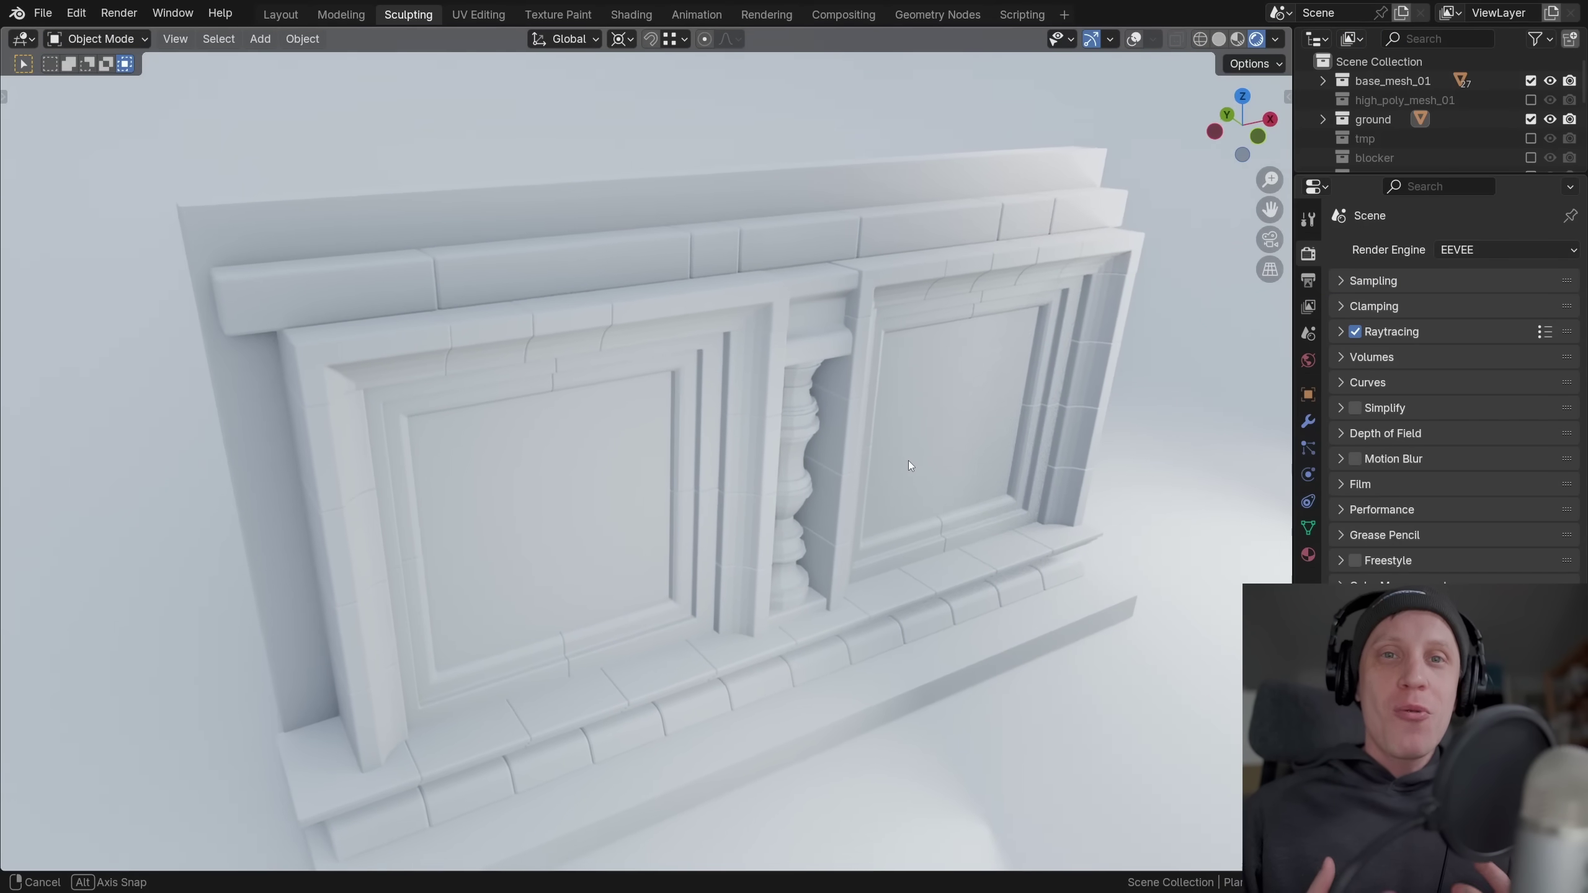
Uncheck base_mesh_01 and check high_poly_mesh_01 in the outliner
middle_click_drag(908, 460, 792, 449)
left_click(1530, 81)
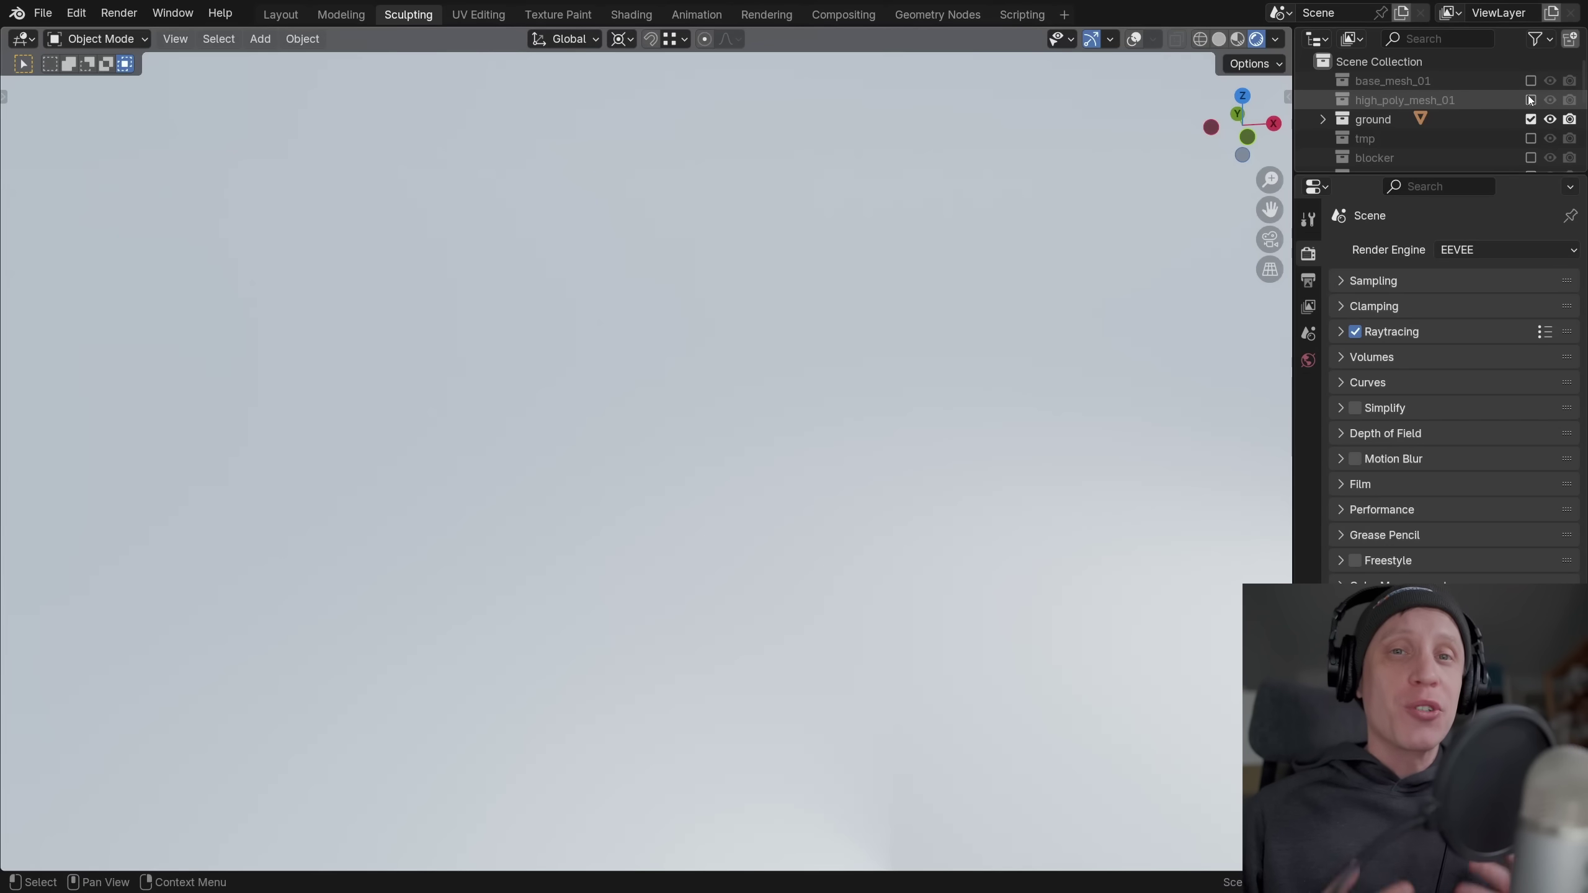
left_click(1531, 100)
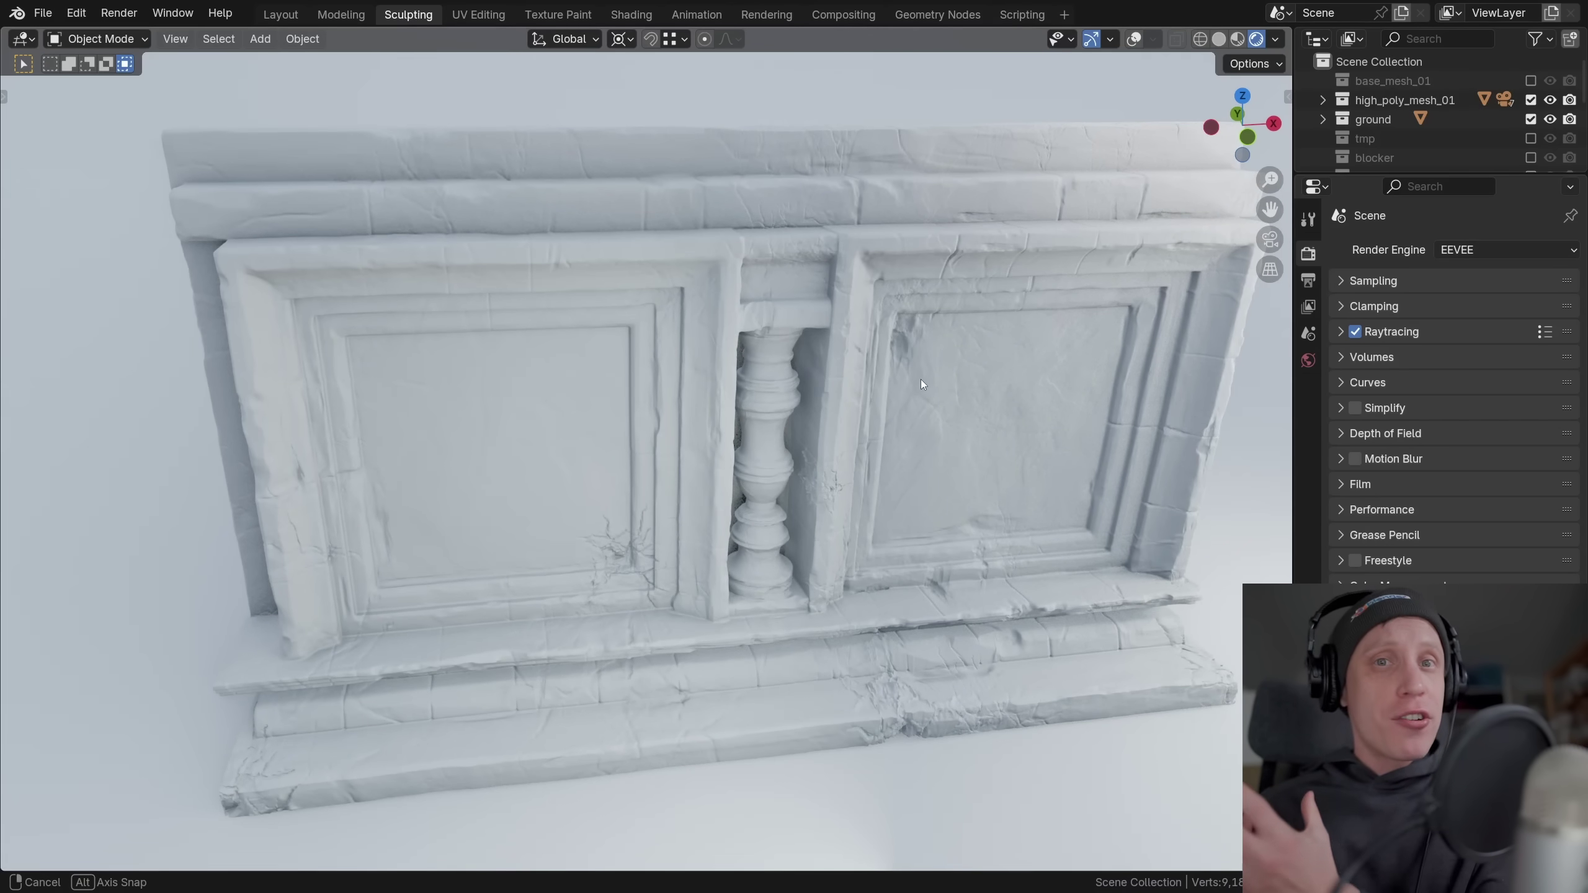